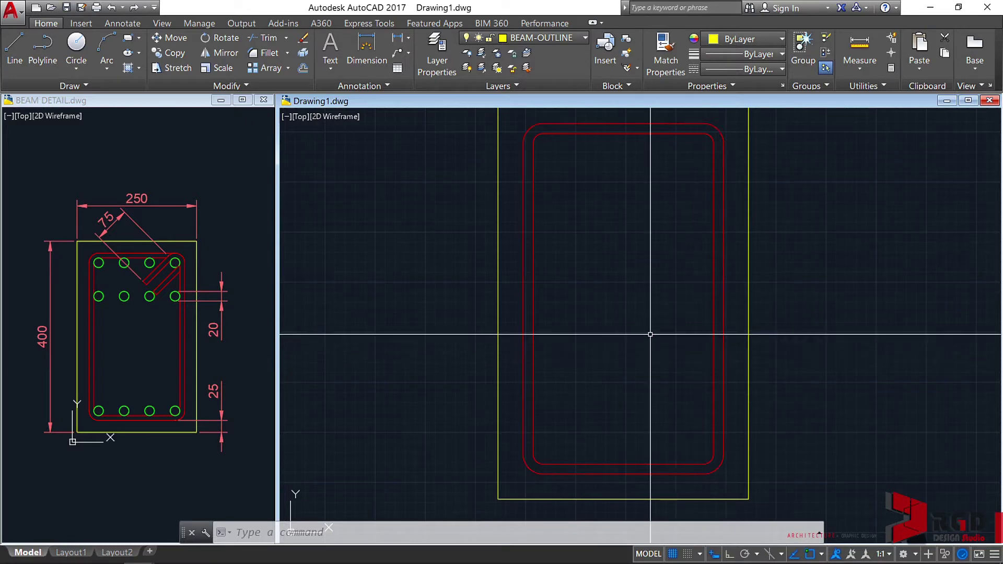
Start a LINE at the top-right bend's centre snap and enter a length of 75.
{"action": "type", "text": "l"}
{"action": "key", "text": "Return"}
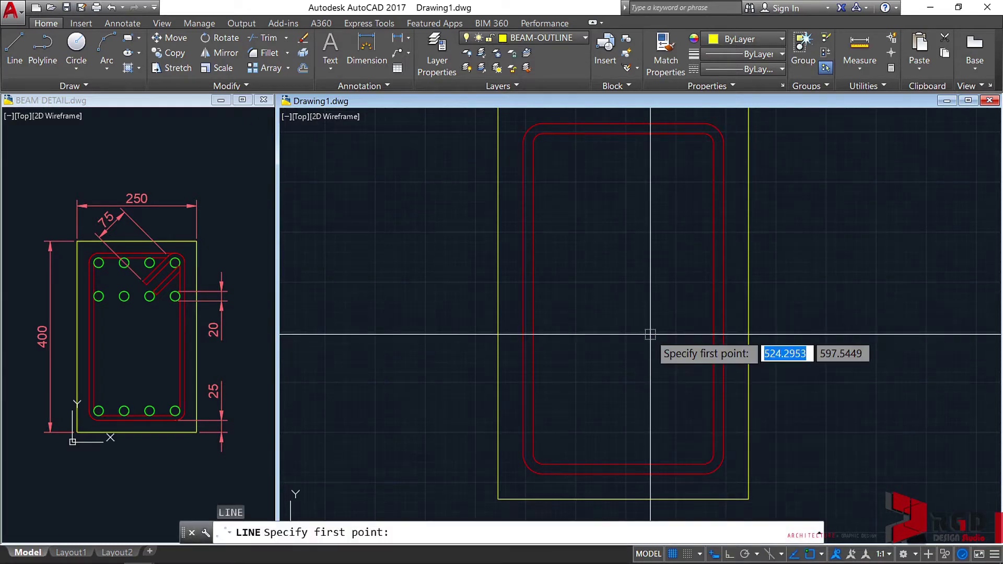
{"action": "middle_click_drag", "start_coordinate": [674, 282], "coordinate": [609, 375]}
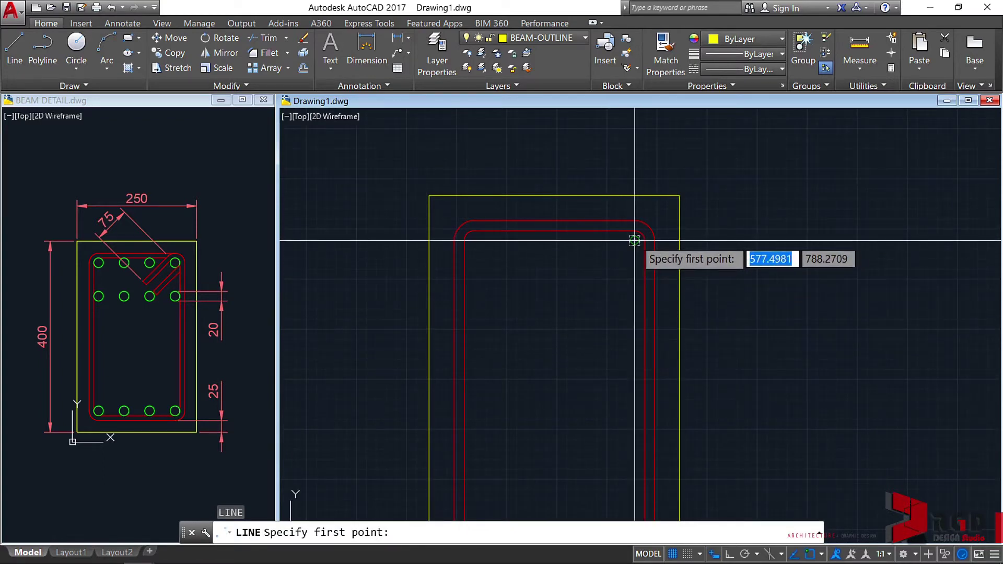
{"action": "scroll", "coordinate": [648, 236], "scroll_direction": "up", "scroll_amount": 2}
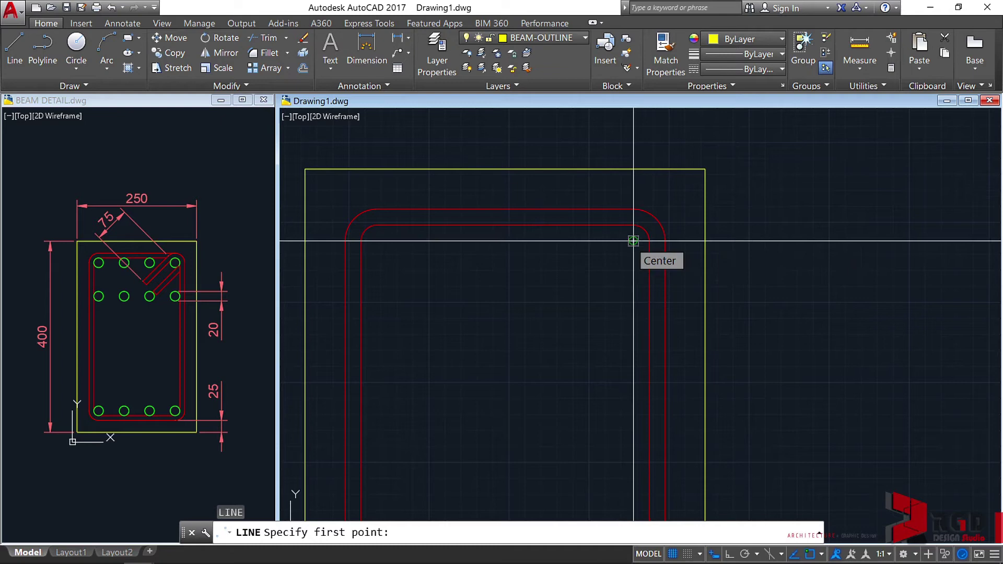
{"action": "left_click", "coordinate": [633, 240]}
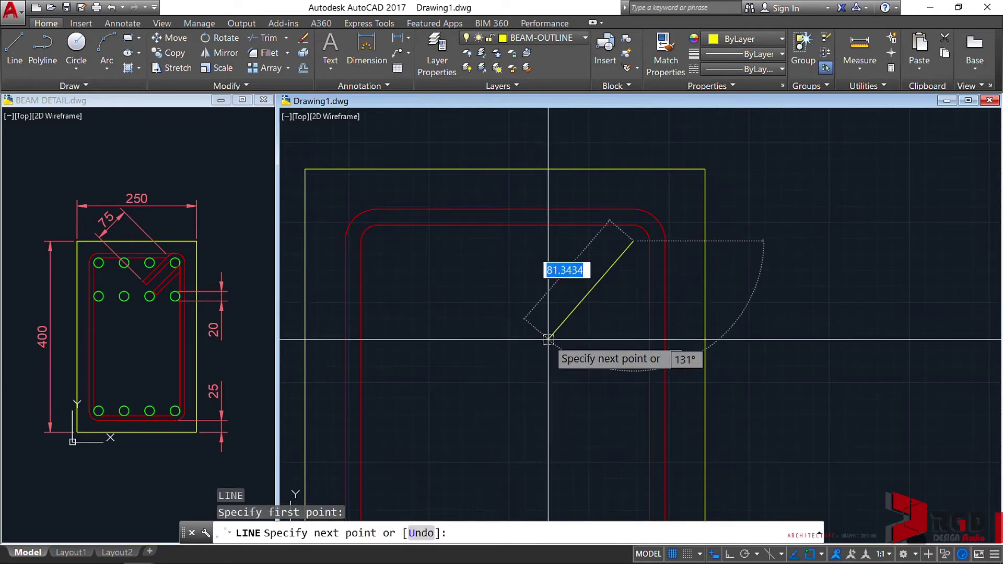
{"action": "type", "text": "75"}
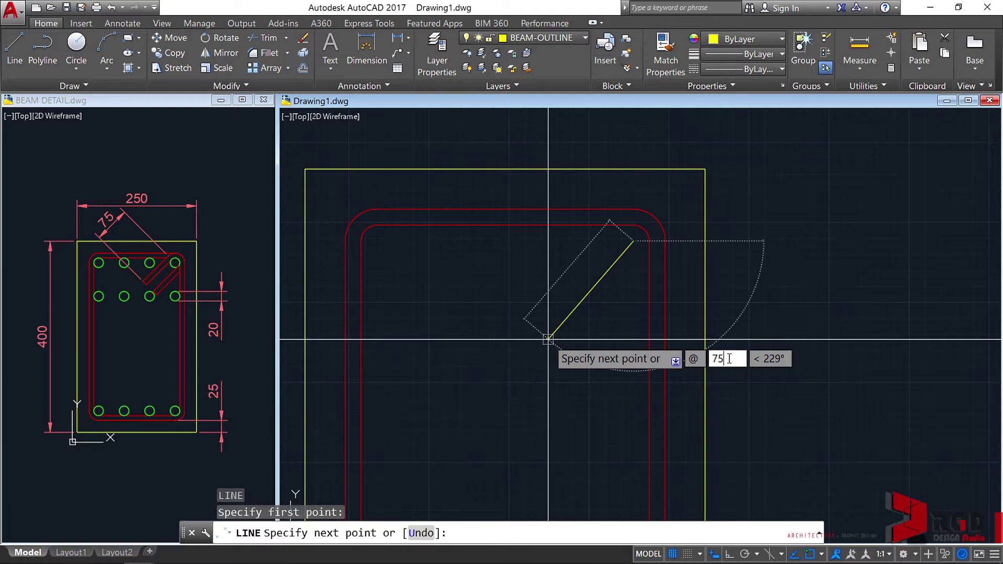
Complete the 75-long hook line at a 225° angle and end the LINE command.
{"action": "key", "text": "Tab"}
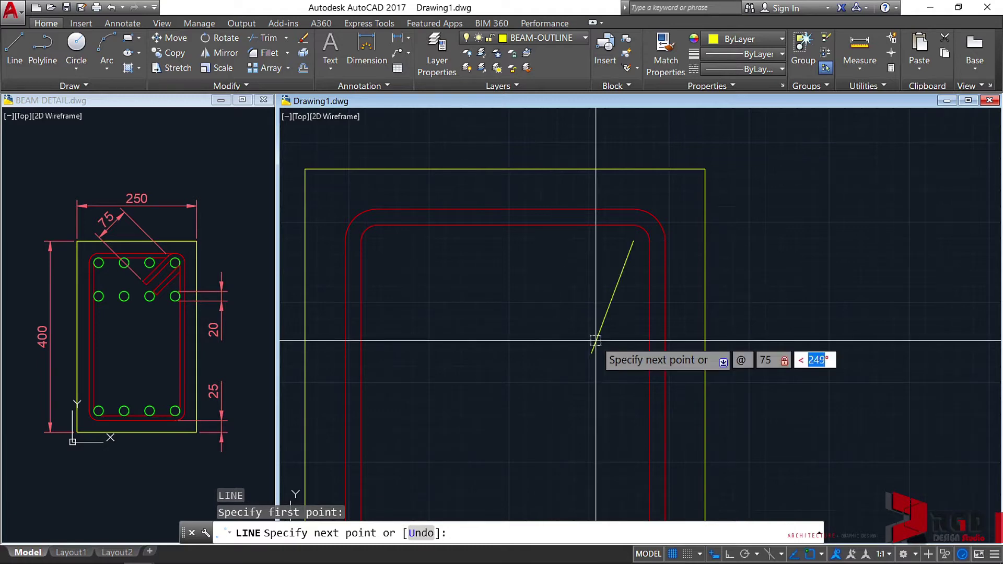
{"action": "type", "text": "225"}
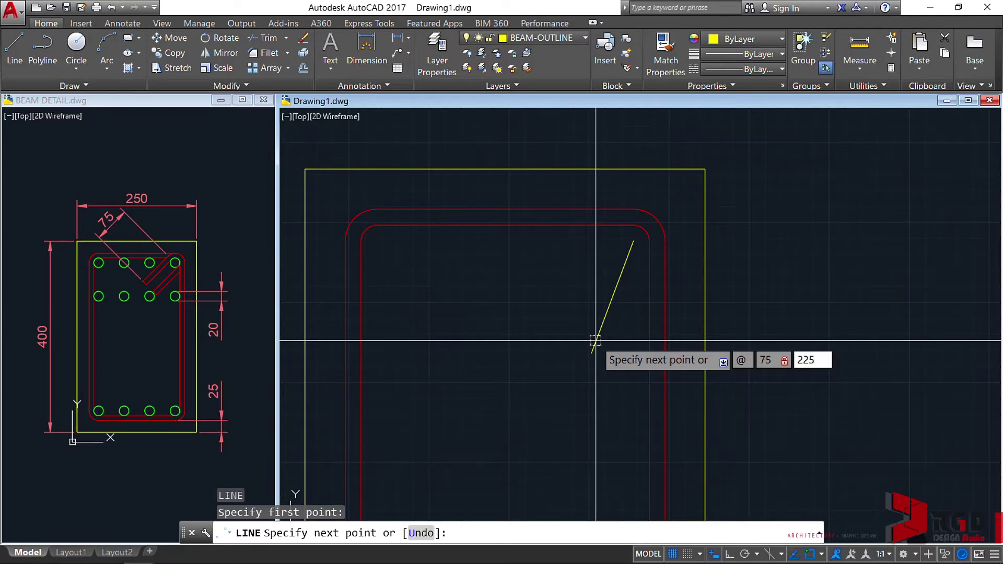
{"action": "key", "text": "Return"}
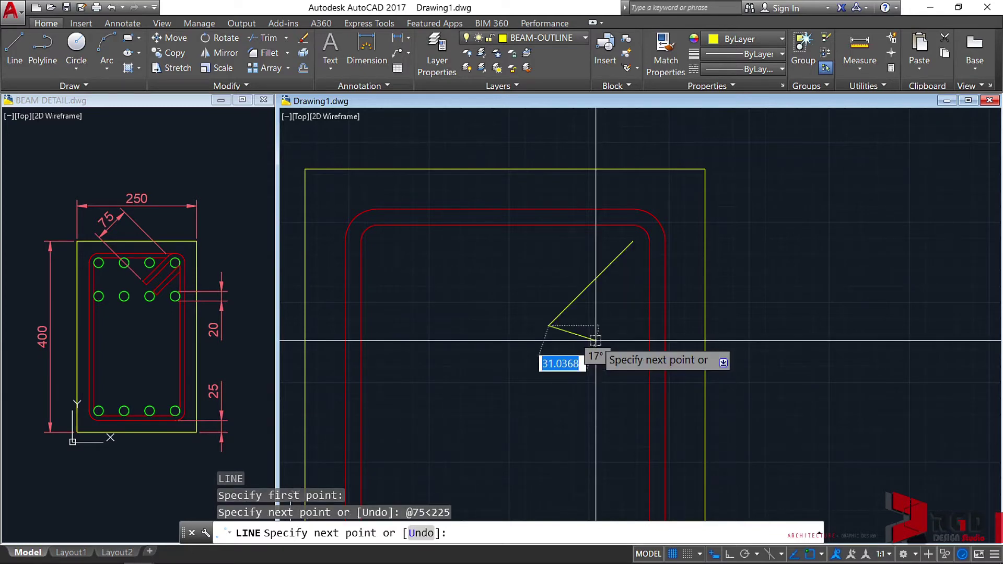
{"action": "key", "text": "Escape"}
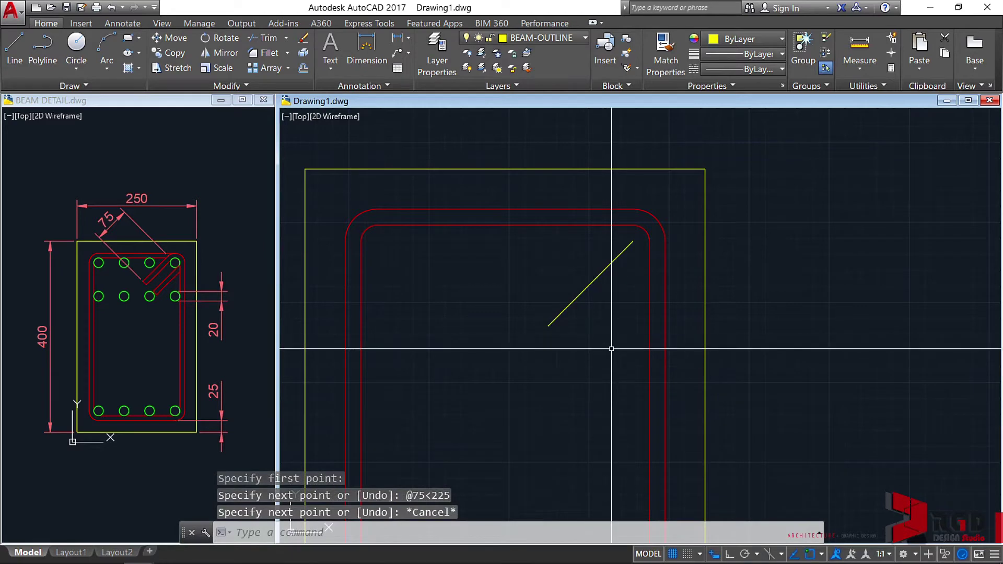
{"action": "scroll", "coordinate": [598, 266], "scroll_direction": "up", "scroll_amount": 3}
{"action": "scroll", "coordinate": [679, 214], "scroll_direction": "down", "scroll_amount": 2}
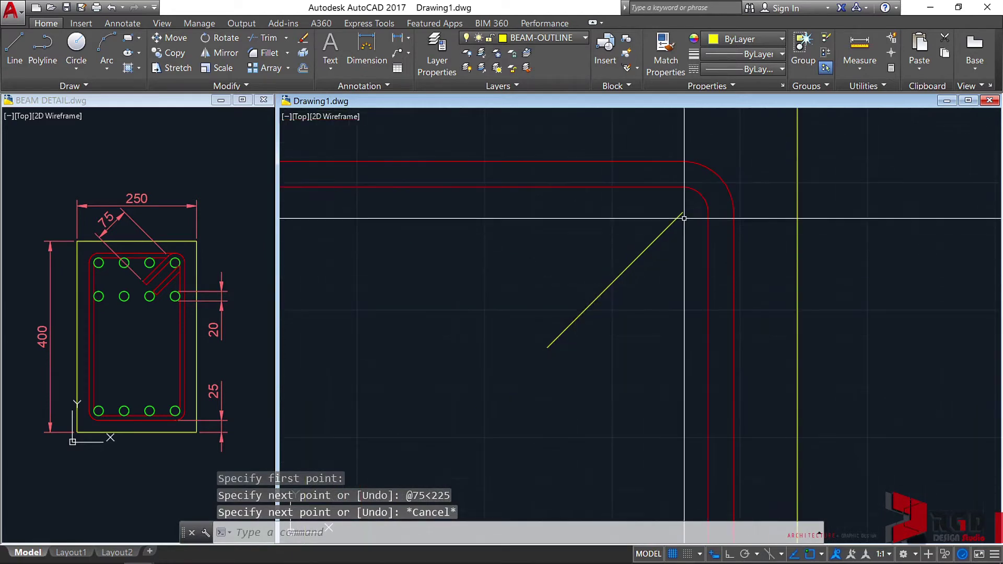
{"action": "scroll", "coordinate": [574, 334], "scroll_direction": "down", "scroll_amount": 4}
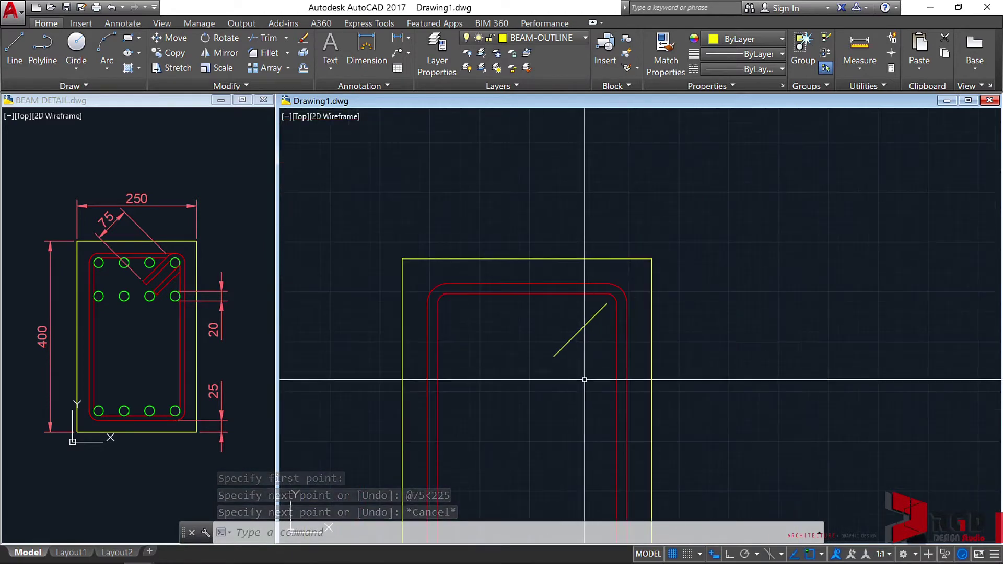
{"action": "scroll", "coordinate": [602, 359], "scroll_direction": "up", "scroll_amount": 2}
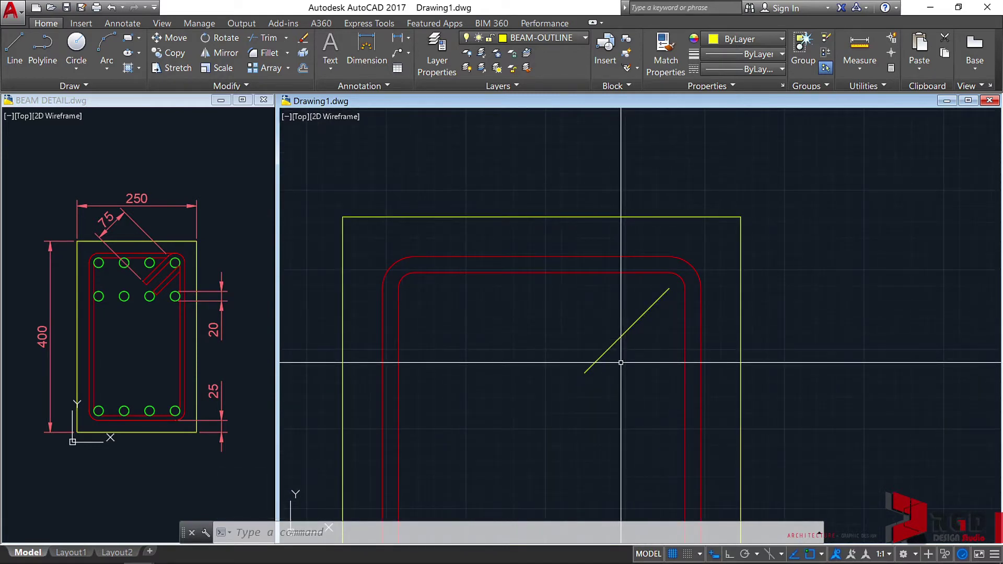
Offset the hook line by 10, twice up-left and twice down-right.
{"action": "type", "text": "o"}
{"action": "key", "text": "Return"}
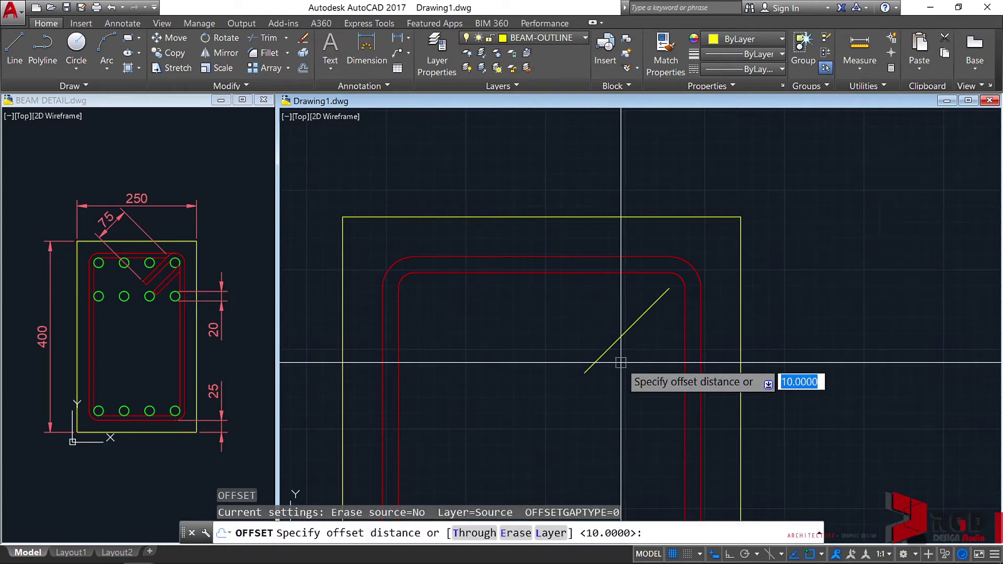
{"action": "key", "text": "Return"}
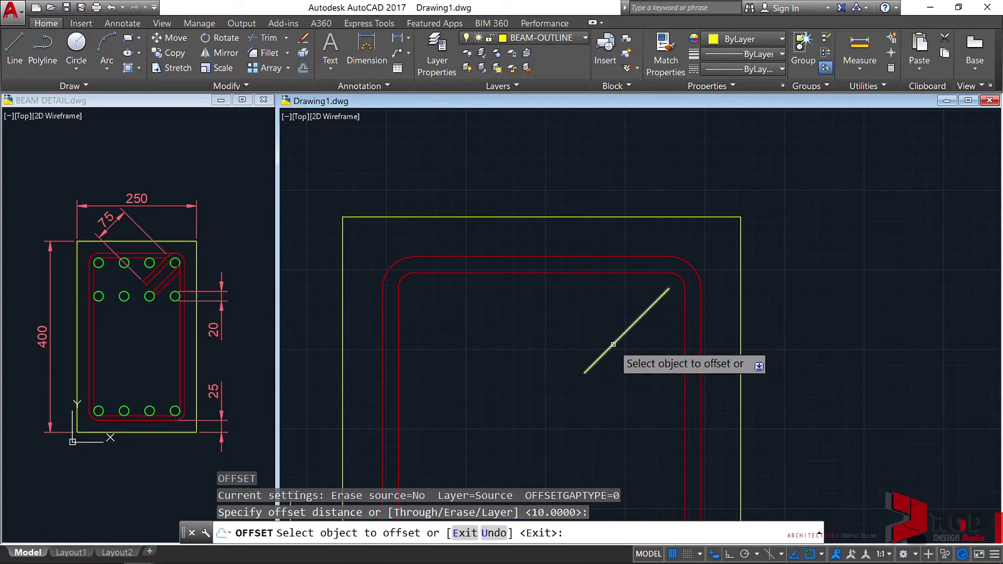
{"action": "left_click", "coordinate": [610, 347]}
{"action": "left_click", "coordinate": [581, 303]}
{"action": "left_click", "coordinate": [598, 335]}
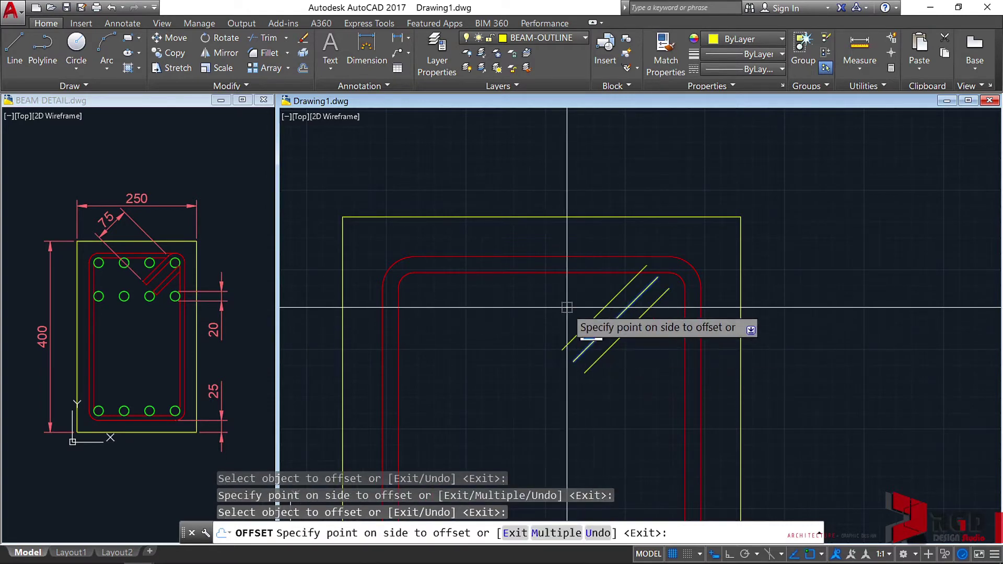
{"action": "left_click", "coordinate": [565, 308]}
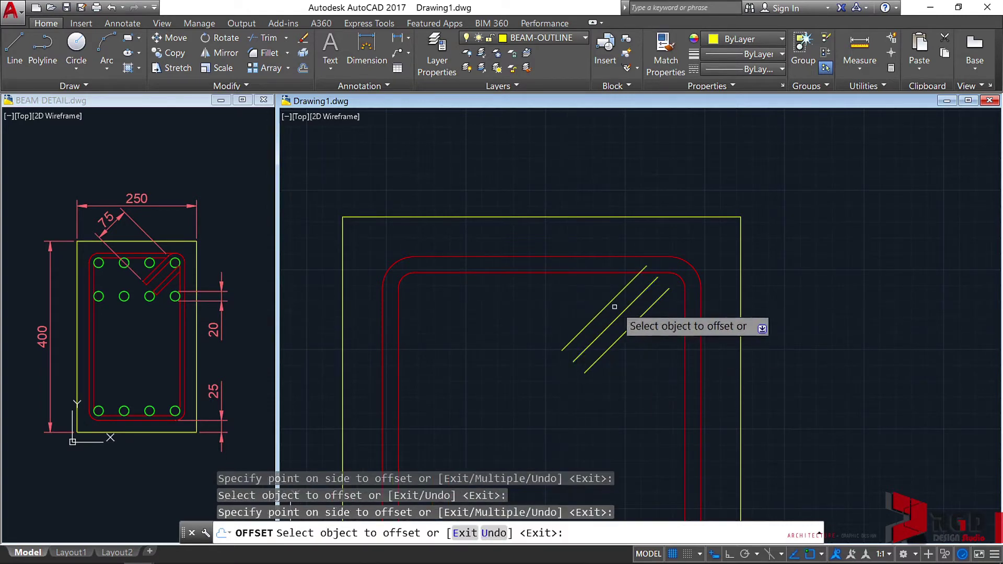
{"action": "left_click", "coordinate": [621, 336]}
{"action": "left_click", "coordinate": [628, 361]}
{"action": "left_click", "coordinate": [624, 355]}
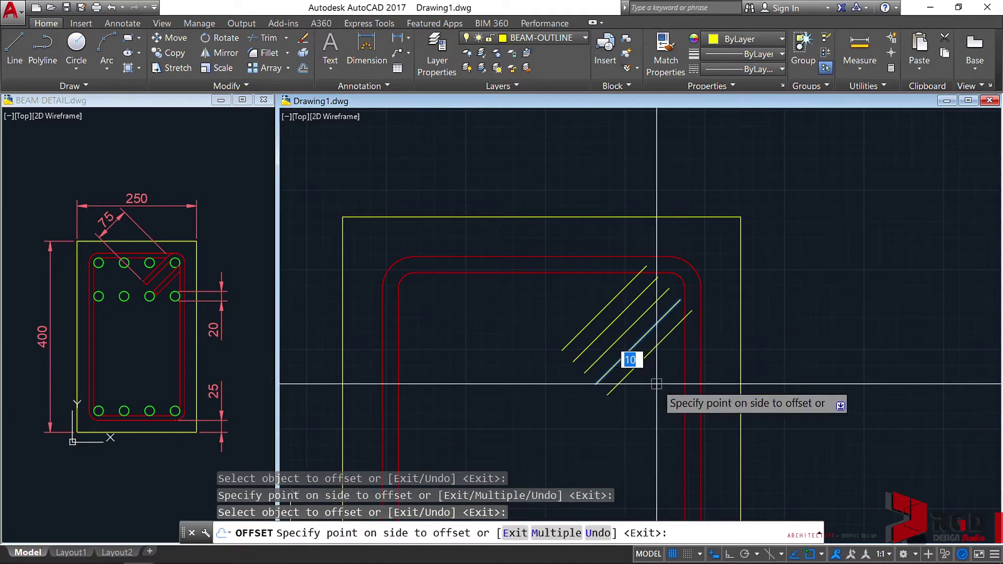
{"action": "left_click", "coordinate": [656, 384]}
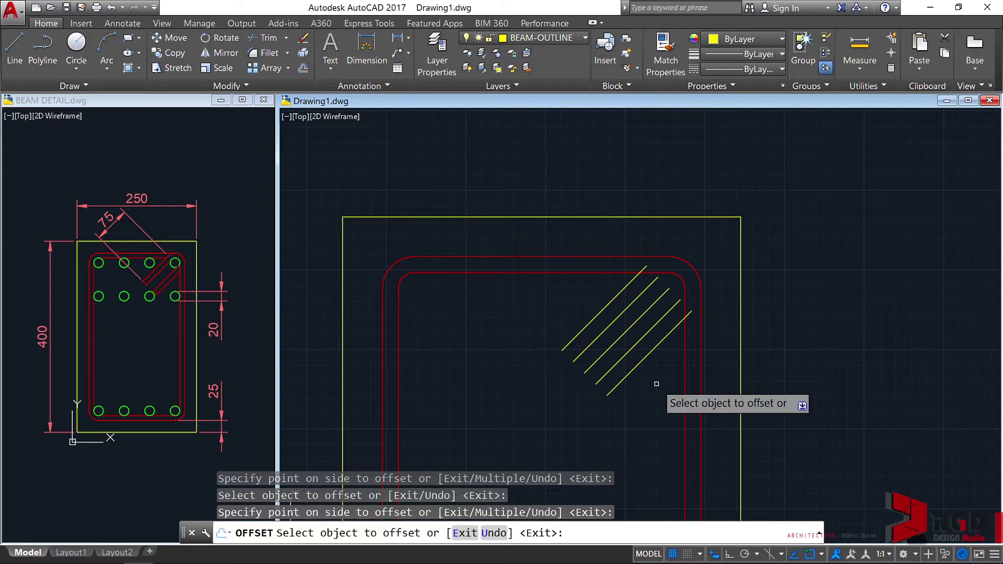
{"action": "key", "text": "Escape"}
Erase the original middle diagonal line.
{"action": "left_click", "coordinate": [637, 320]}
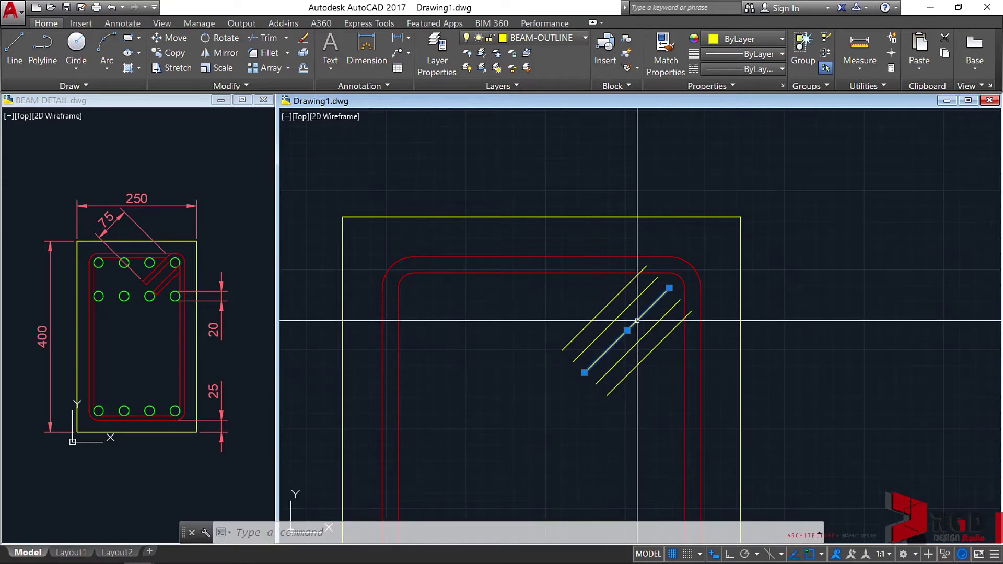
{"action": "type", "text": "e"}
{"action": "key", "text": "Return"}
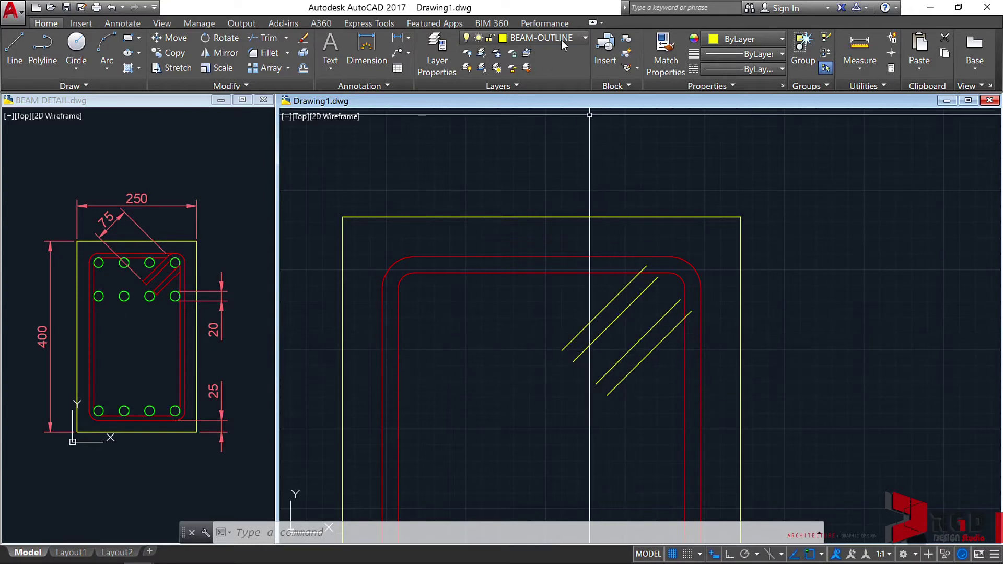
{"action": "type", "text": "LA"}
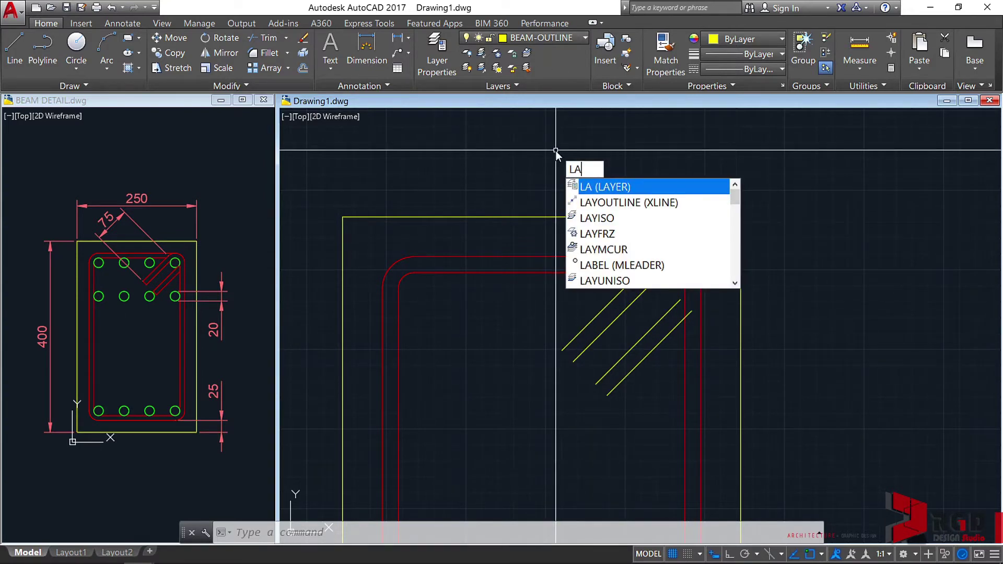
{"action": "key", "text": "Return"}
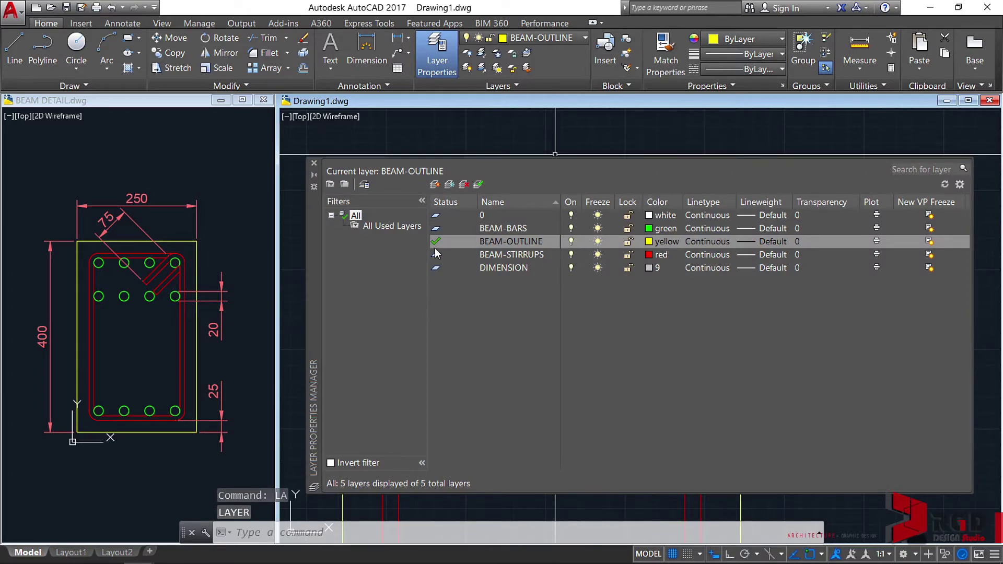
{"action": "left_click", "coordinate": [313, 166]}
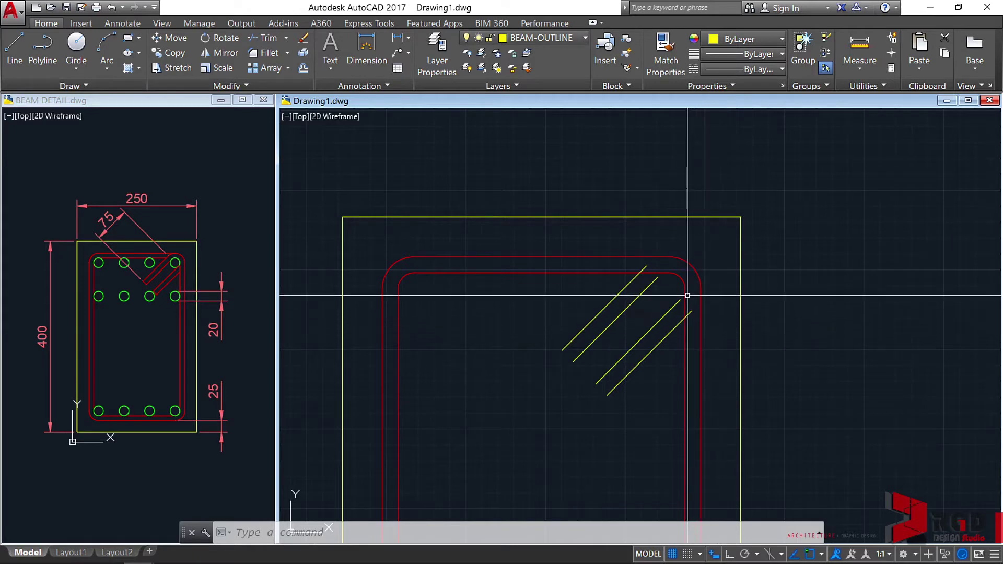
Extend the top diagonal line to the outer red stirrup.
{"action": "scroll", "coordinate": [676, 295], "scroll_direction": "up", "scroll_amount": 2}
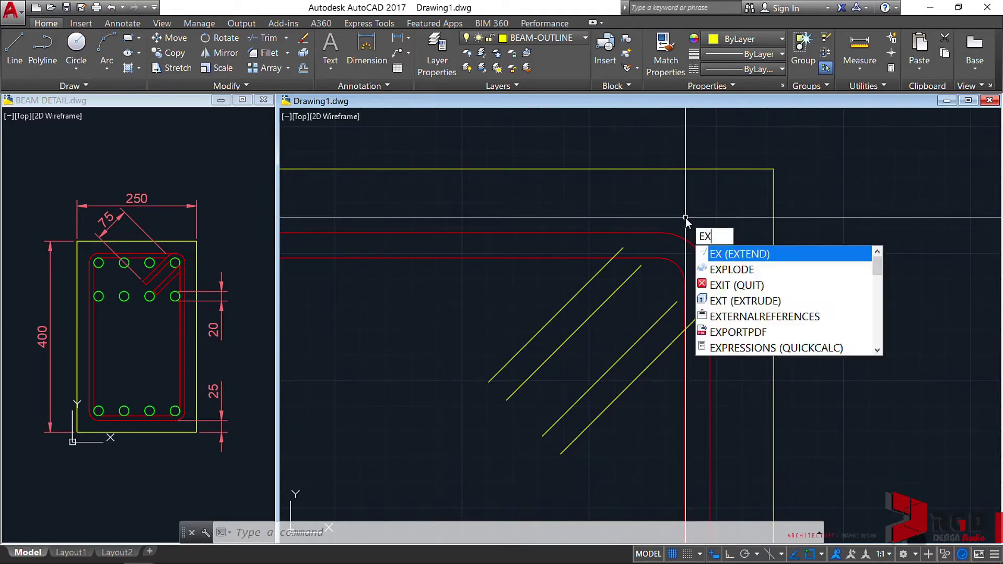
{"action": "key", "text": "Return"}
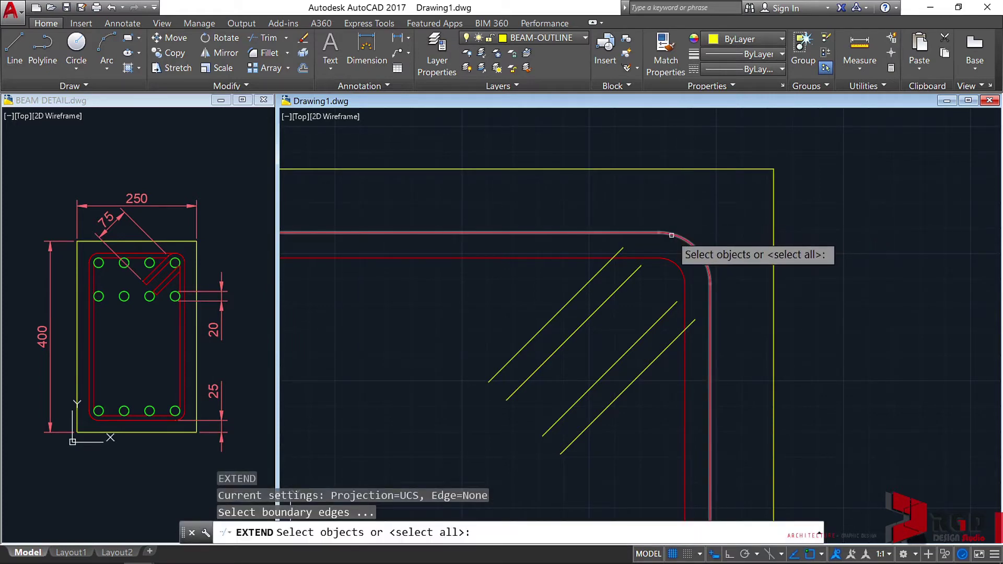
{"action": "left_click", "coordinate": [671, 236]}
{"action": "key", "text": "Return"}
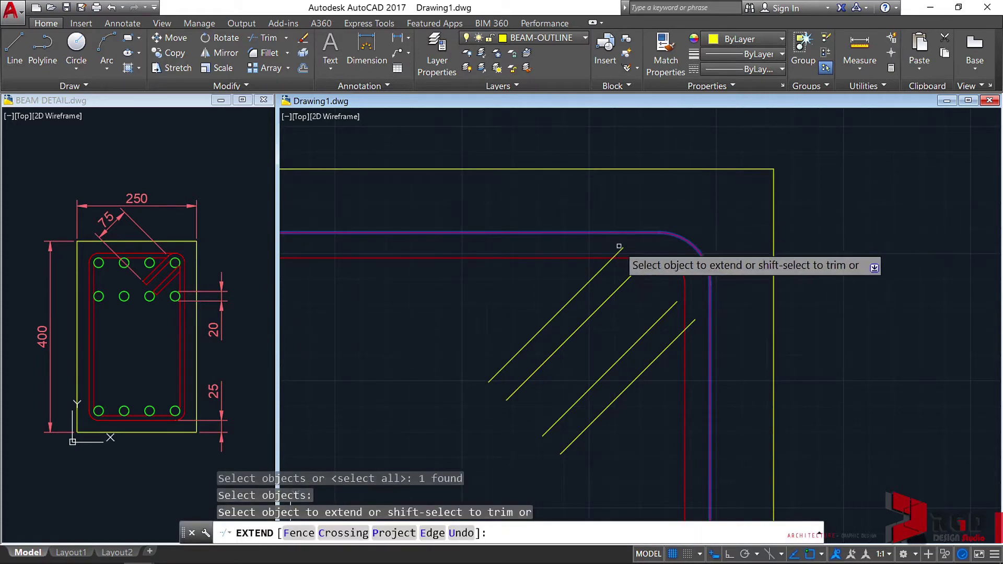
{"action": "left_click", "coordinate": [626, 245]}
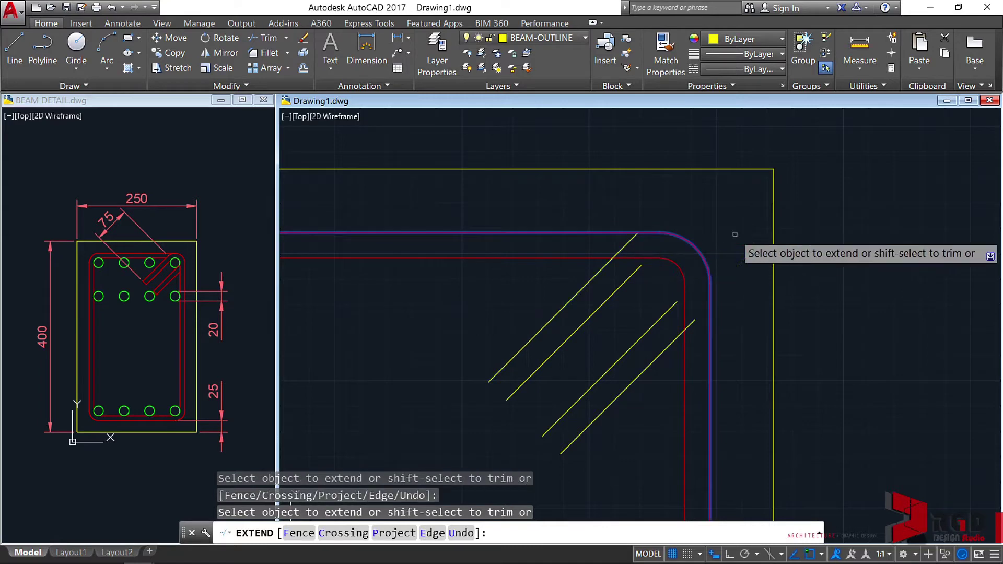
{"action": "key", "text": "Escape"}
Extend the second and third diagonals to the inner red bend.
{"action": "scroll", "coordinate": [721, 236], "scroll_direction": "up", "scroll_amount": 2}
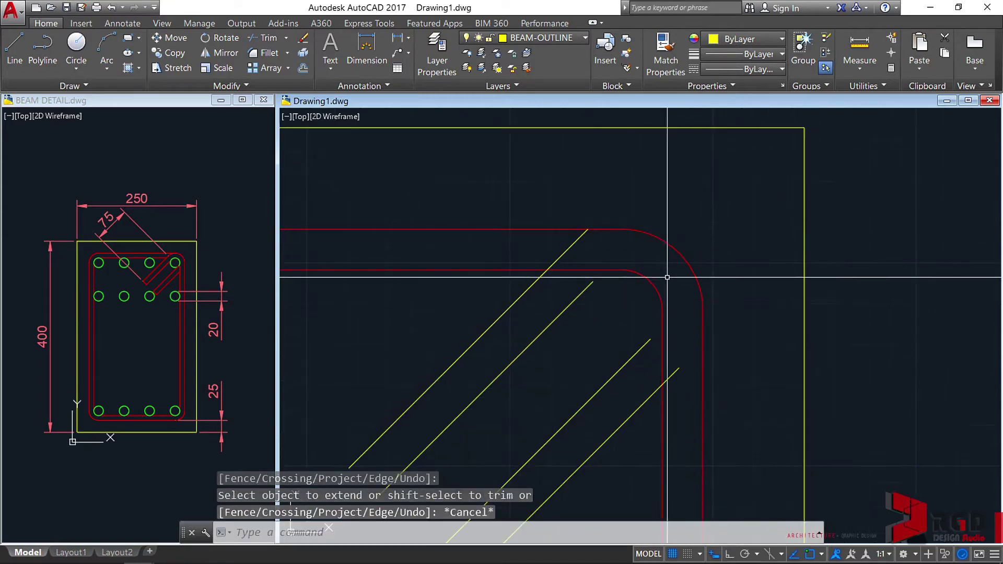
{"action": "middle_click_drag", "start_coordinate": [579, 297], "coordinate": [700, 320]}
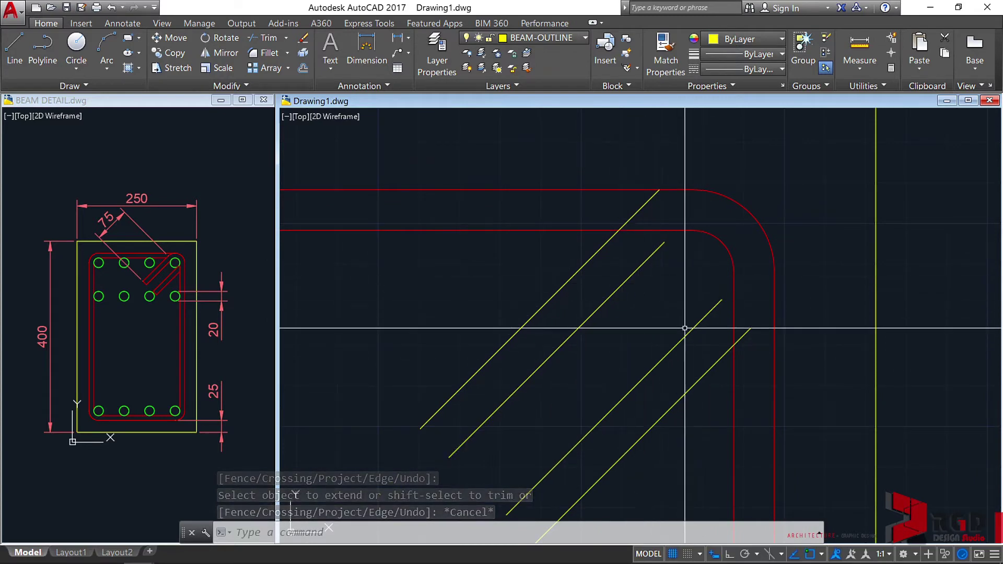
{"action": "middle_click_drag", "start_coordinate": [633, 323], "coordinate": [661, 298]}
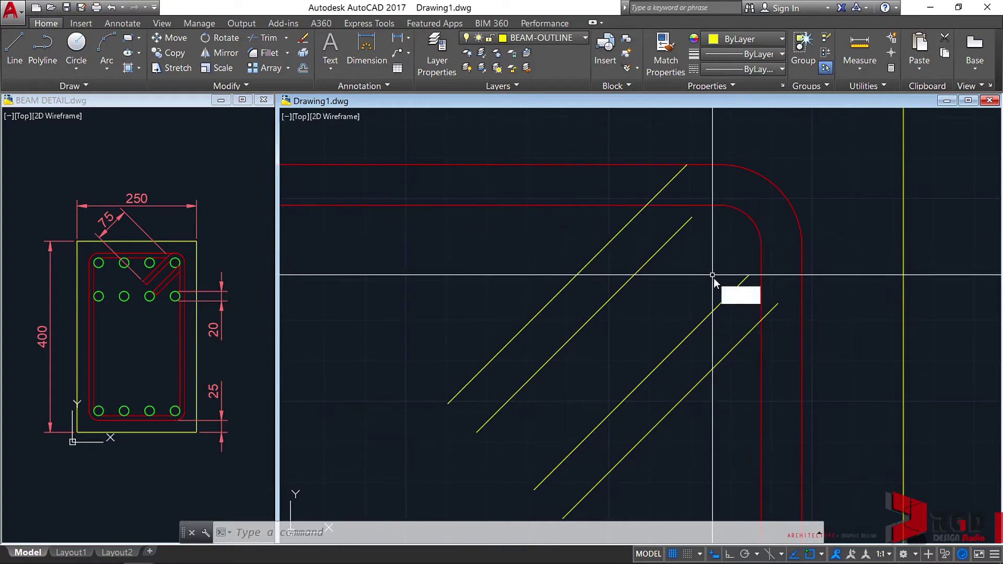
{"action": "type", "text": "e"}
{"action": "key", "text": "Return"}
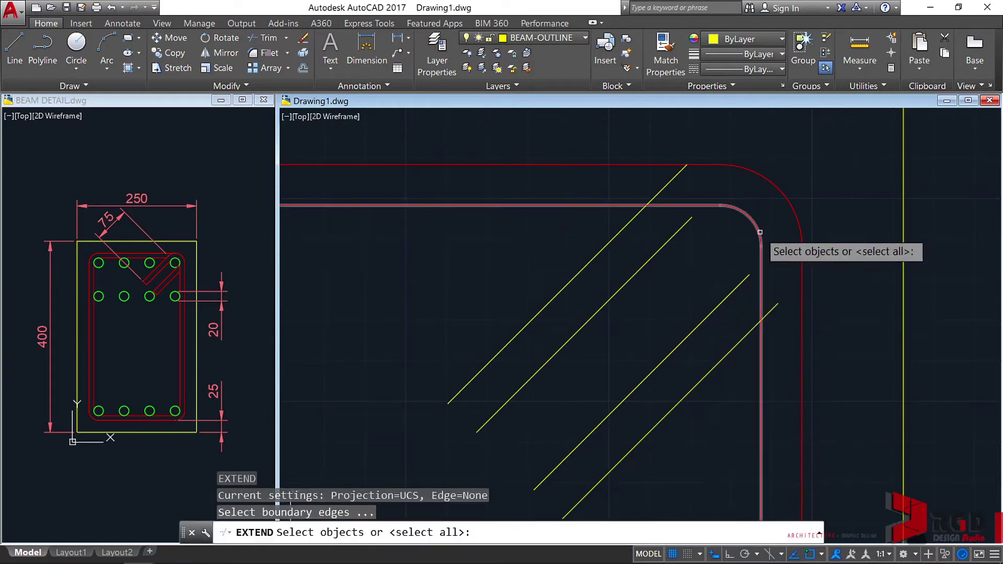
{"action": "left_click", "coordinate": [759, 231]}
{"action": "key", "text": "Return"}
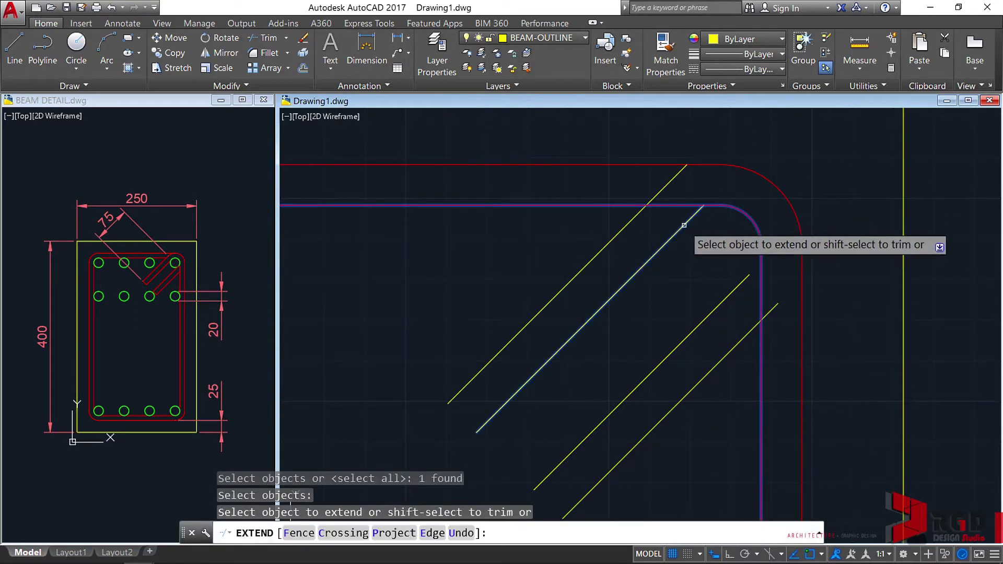
{"action": "left_click", "coordinate": [685, 229]}
{"action": "left_click", "coordinate": [735, 291]}
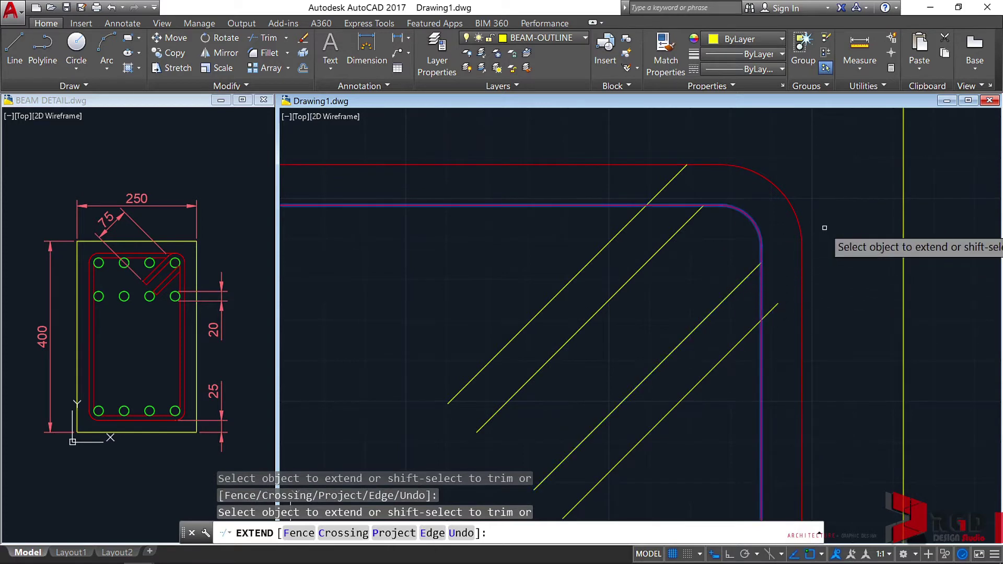
{"action": "key", "text": "Escape"}
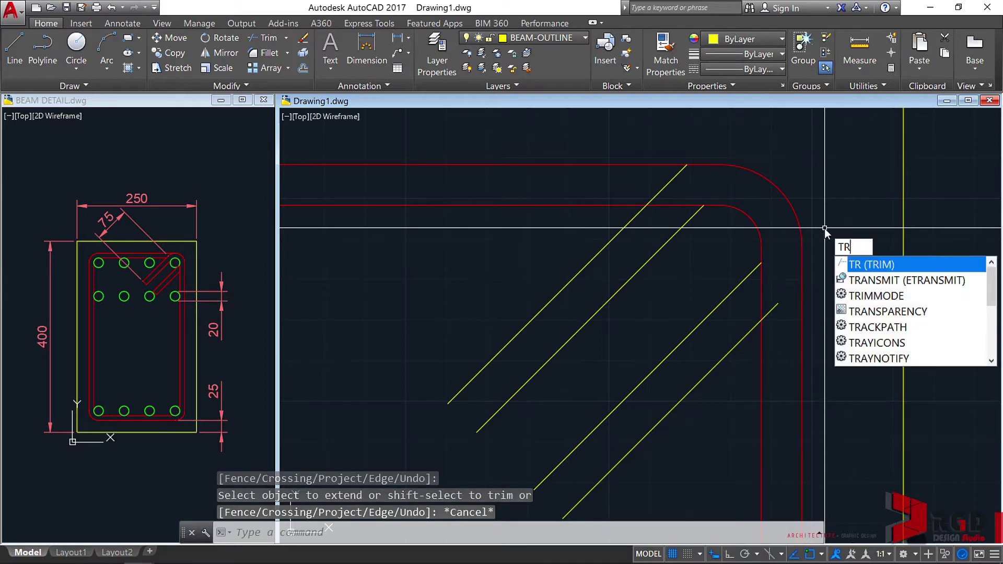
Trim the red stirrup piece and the diagonal's end where they overlap at the bend.
{"action": "key", "text": "Return"}
{"action": "key", "text": "Return"}
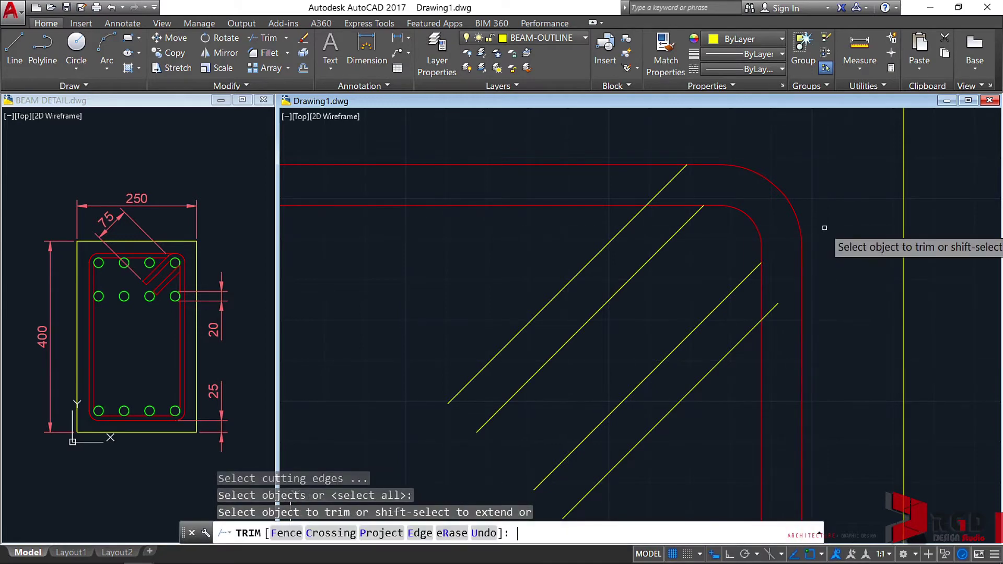
{"action": "left_click", "coordinate": [703, 164]}
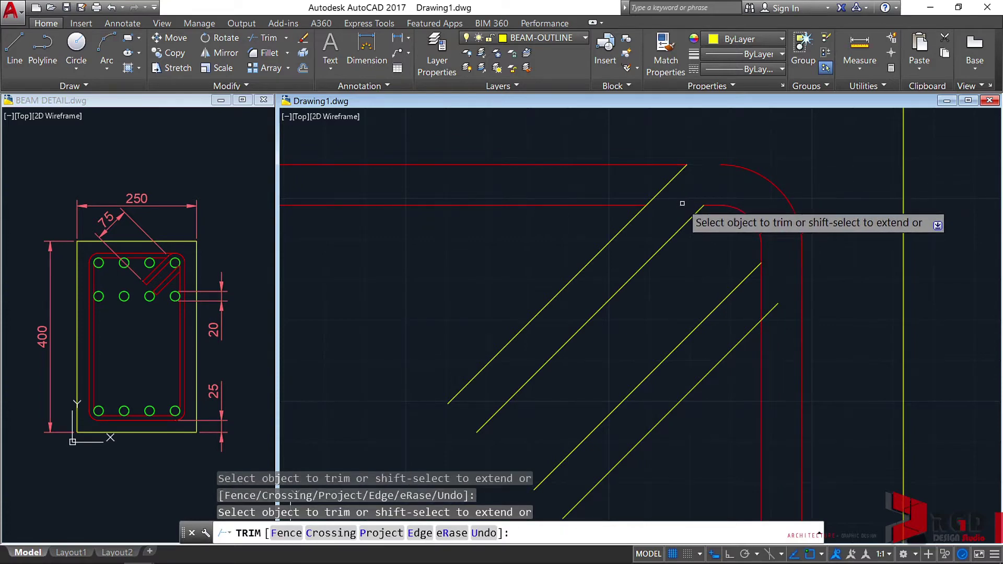
{"action": "left_click", "coordinate": [771, 308]}
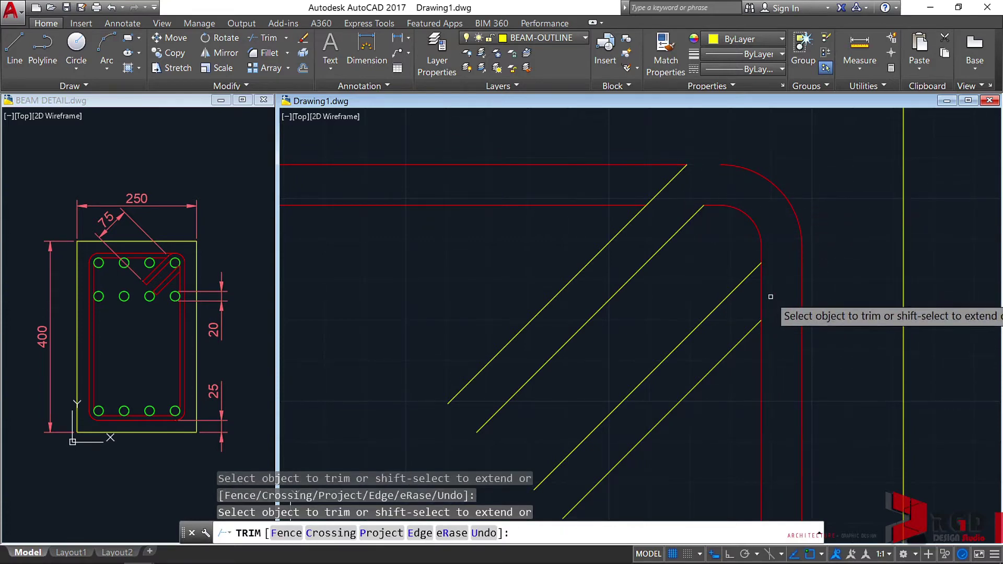
{"action": "key", "text": "Escape"}
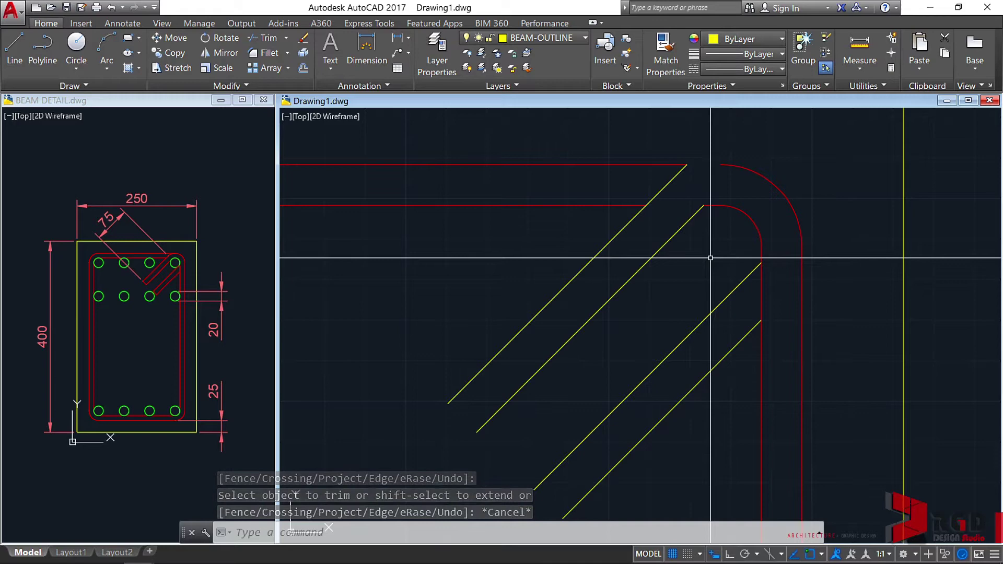
Fillet the lower diagonal smoothly onto the inner corner arc.
{"action": "type", "text": "F"}
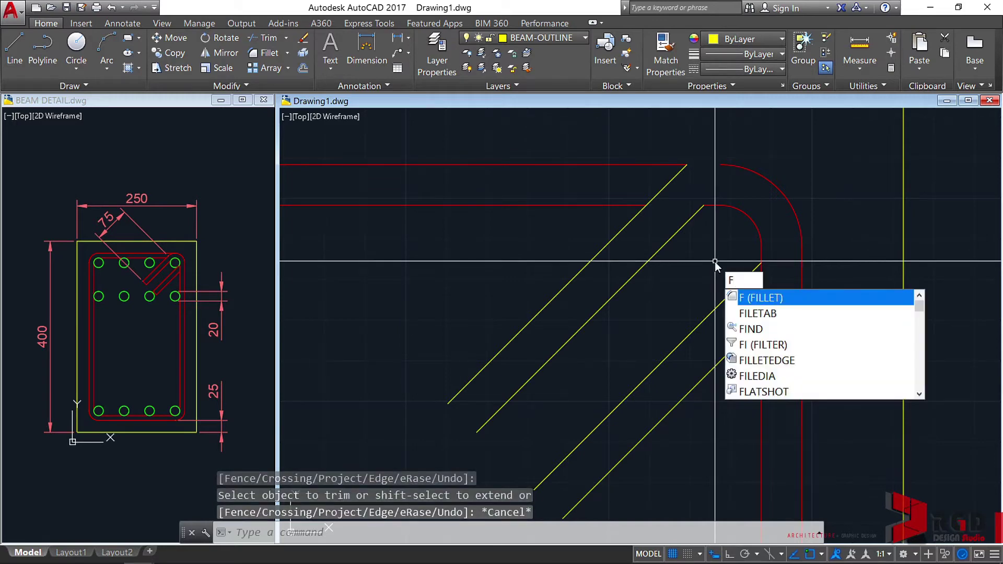
{"action": "key", "text": "Return"}
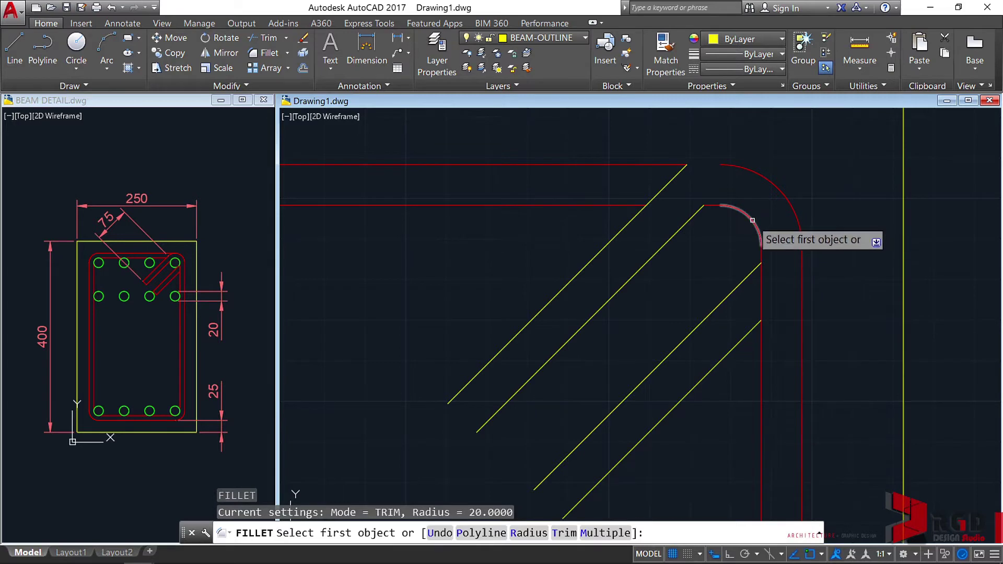
{"action": "left_click", "coordinate": [752, 220]}
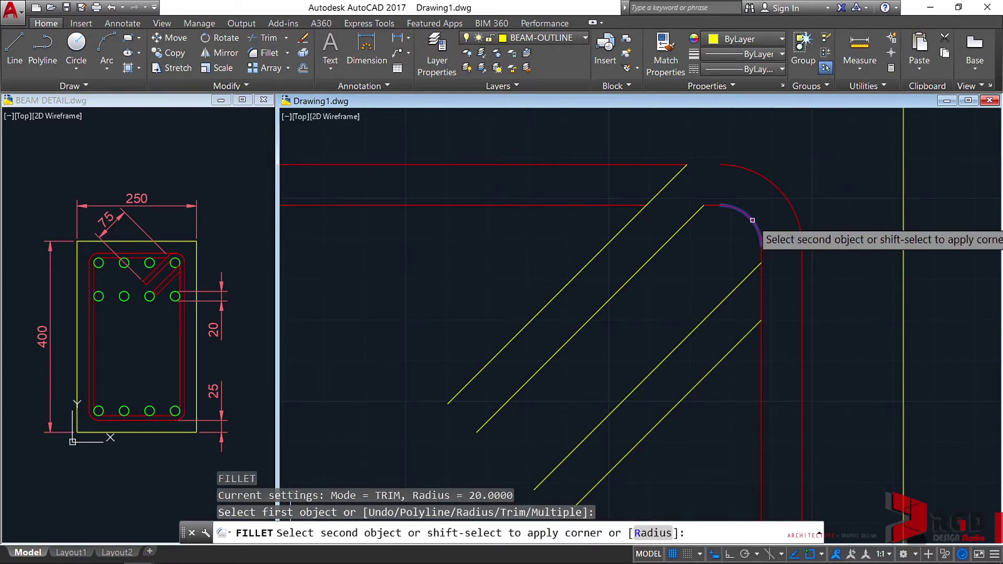
{"action": "left_click", "coordinate": [653, 254]}
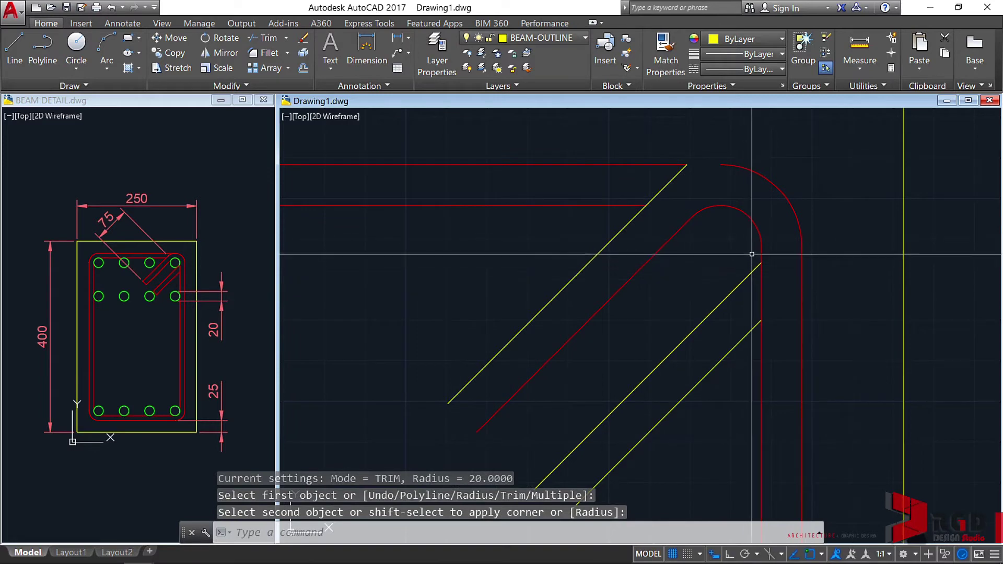
{"action": "middle_click_drag", "start_coordinate": [619, 330], "coordinate": [637, 320]}
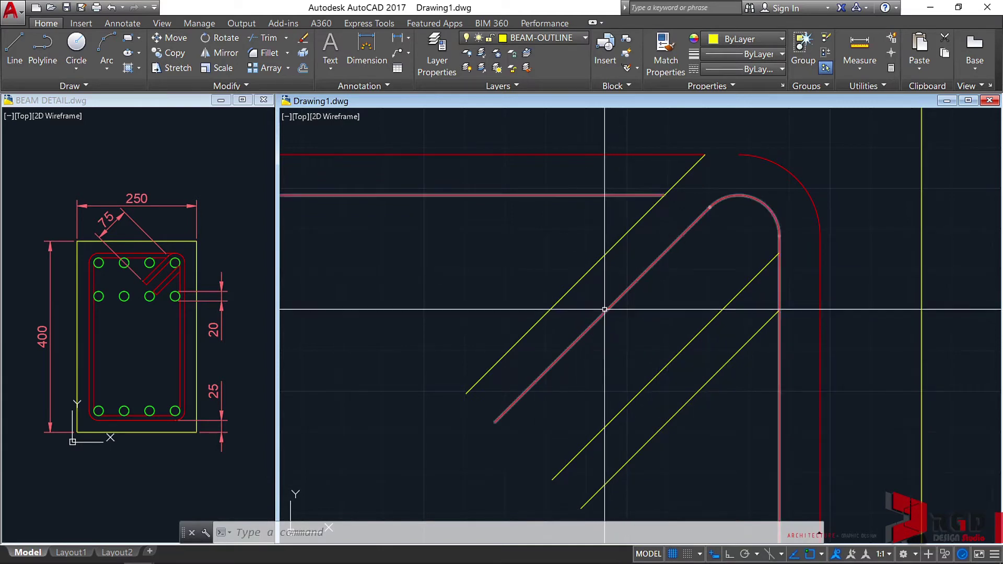
Fillet the upper diagonal smoothly onto the outer corner arc.
{"action": "mouse_move", "coordinate": [604, 310]}
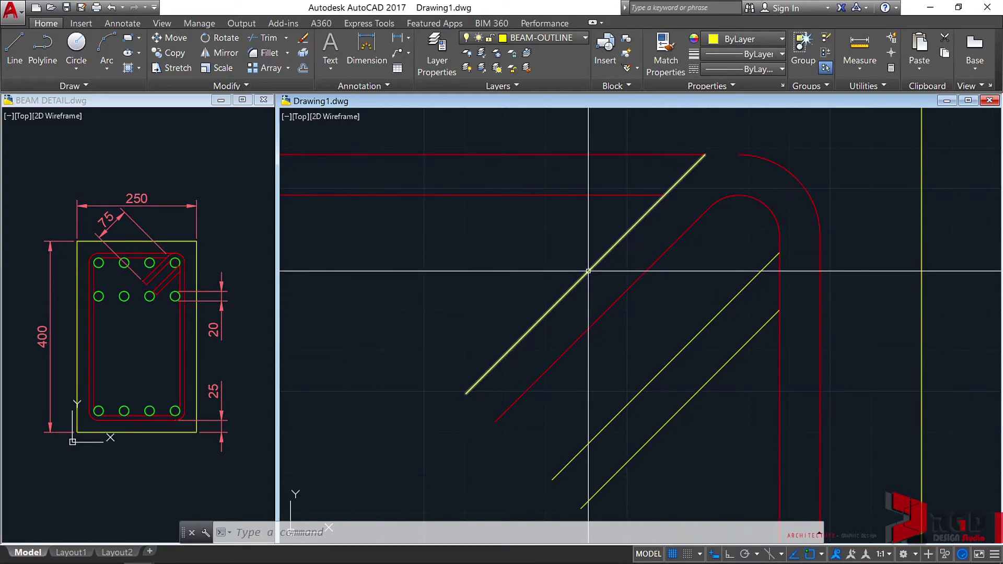
{"action": "type", "text": "f"}
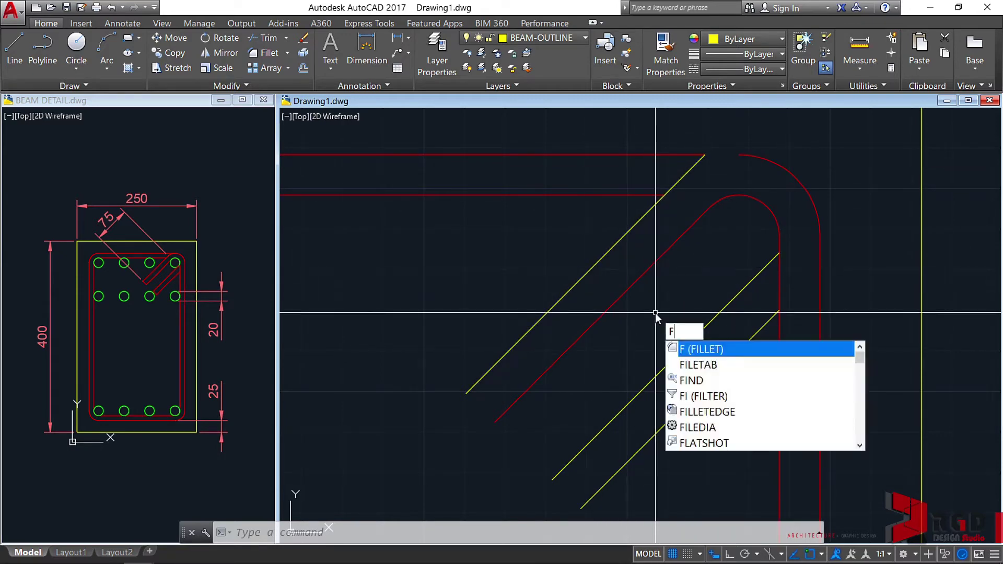
{"action": "key", "text": "Return"}
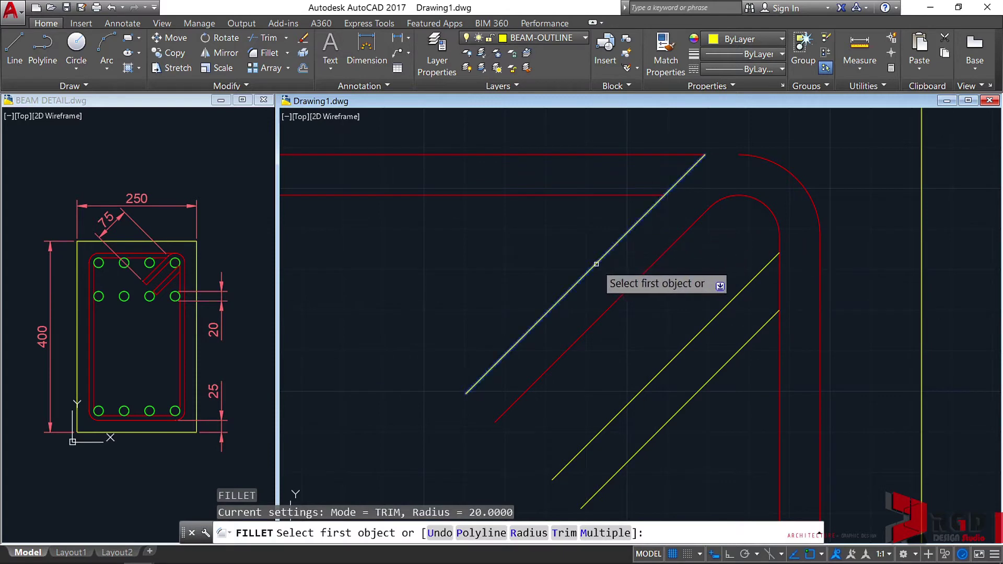
{"action": "left_click", "coordinate": [596, 263]}
{"action": "left_click", "coordinate": [785, 165]}
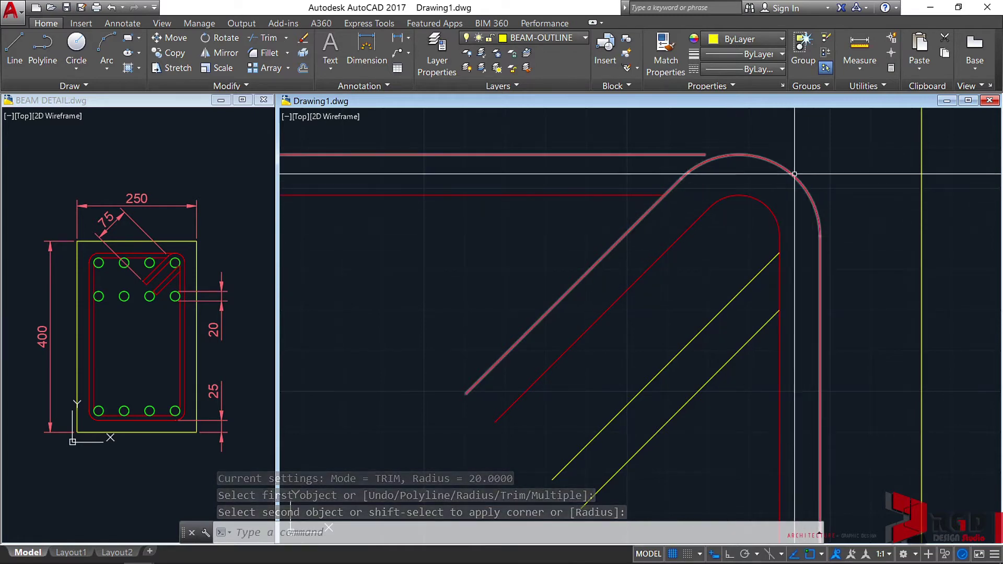
Put the outer hook polyline on the BEAM-STIRRUPS layer.
{"action": "mouse_move", "coordinate": [811, 196]}
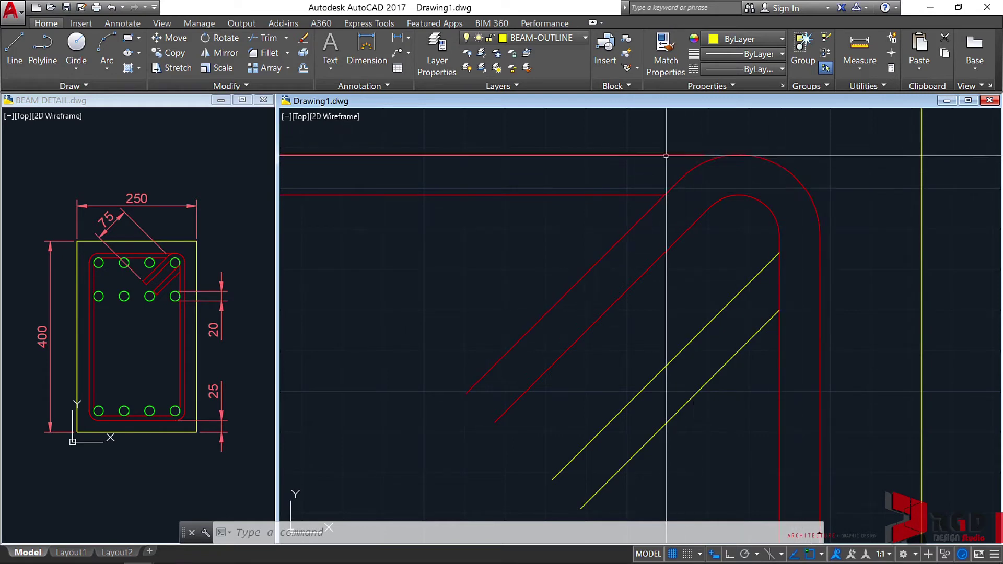
{"action": "middle_click_drag", "start_coordinate": [622, 180], "coordinate": [696, 169]}
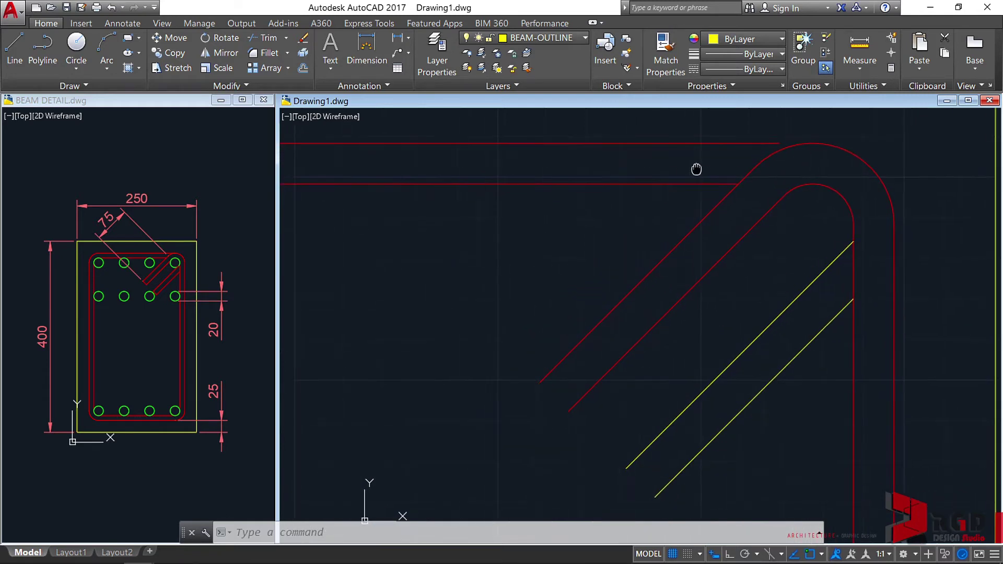
{"action": "left_click", "coordinate": [644, 143]}
{"action": "left_click", "coordinate": [585, 37]}
{"action": "left_click", "coordinate": [589, 65]}
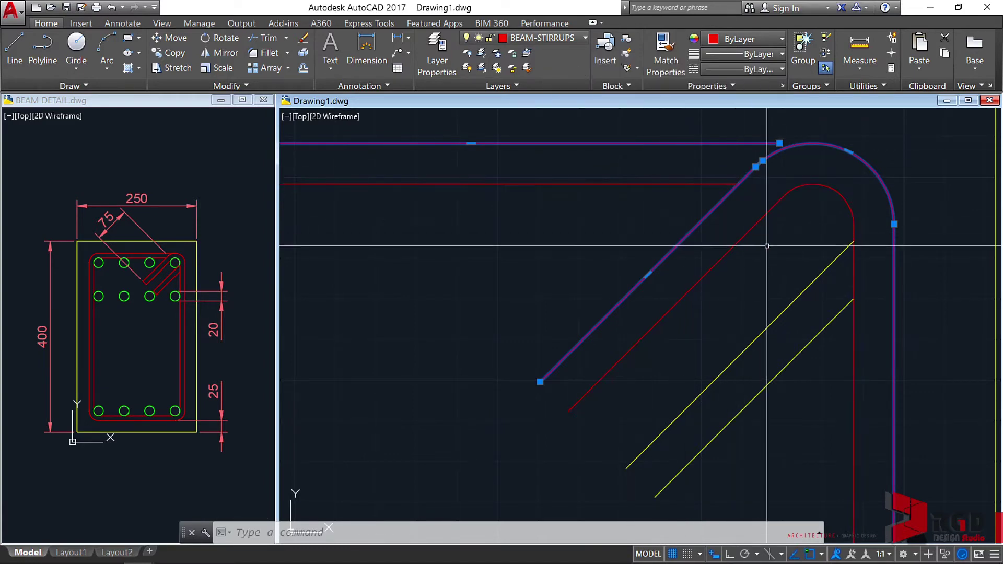
{"action": "middle_click_drag", "start_coordinate": [782, 244], "coordinate": [680, 257]}
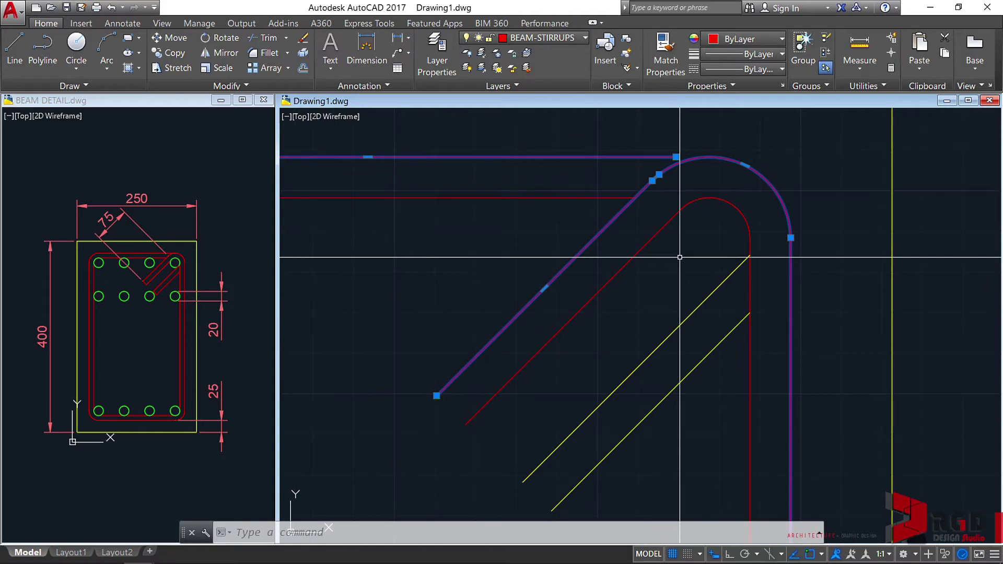
Extend the hook line using all objects as boundaries.
{"action": "key", "text": "Escape"}
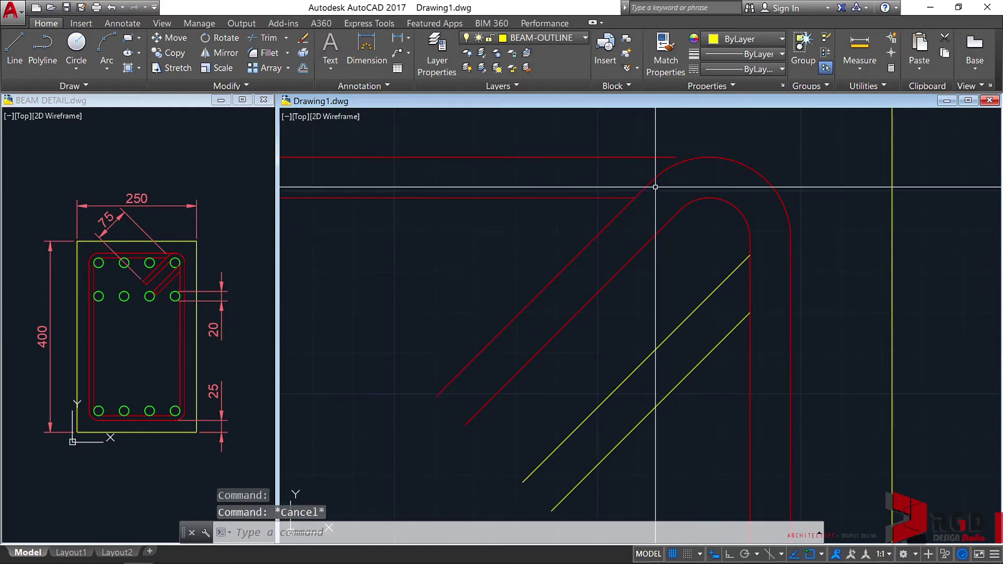
{"action": "type", "text": "EX"}
{"action": "key", "text": "Return"}
{"action": "key", "text": "Return"}
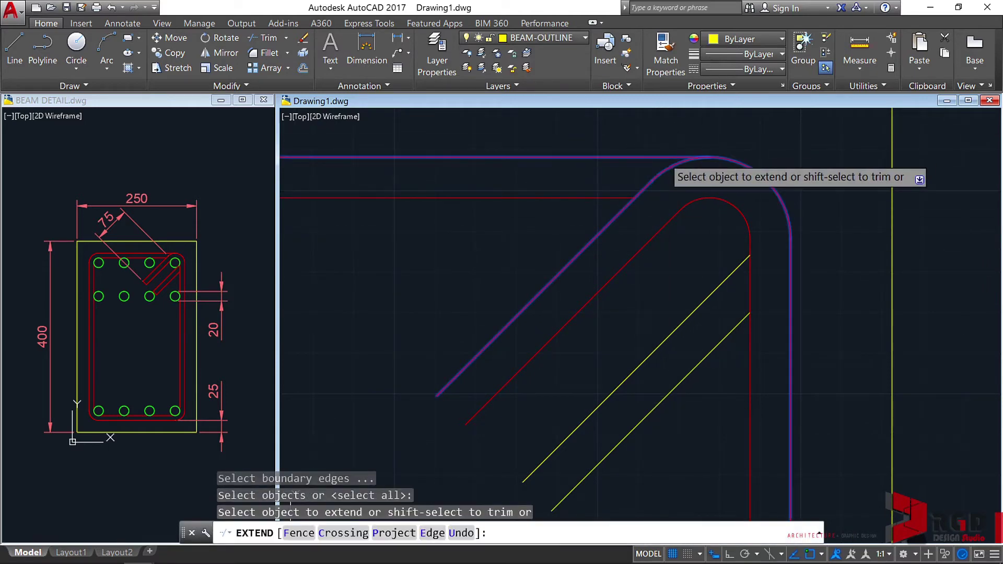
{"action": "left_click", "coordinate": [664, 162]}
{"action": "scroll", "coordinate": [707, 154], "scroll_direction": "up", "scroll_amount": 2}
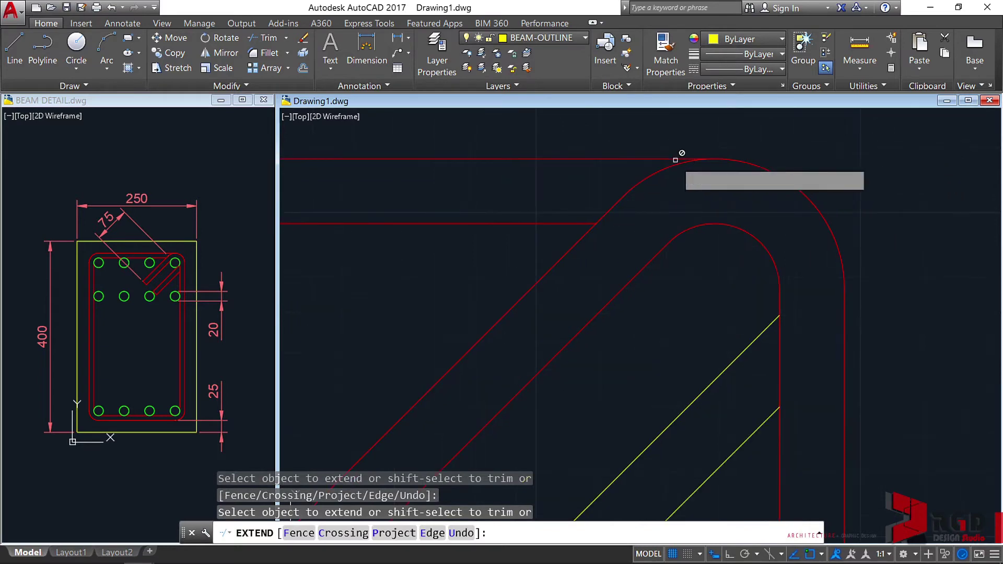
{"action": "scroll", "coordinate": [662, 253], "scroll_direction": "down", "scroll_amount": 2}
{"action": "key", "text": "Escape"}
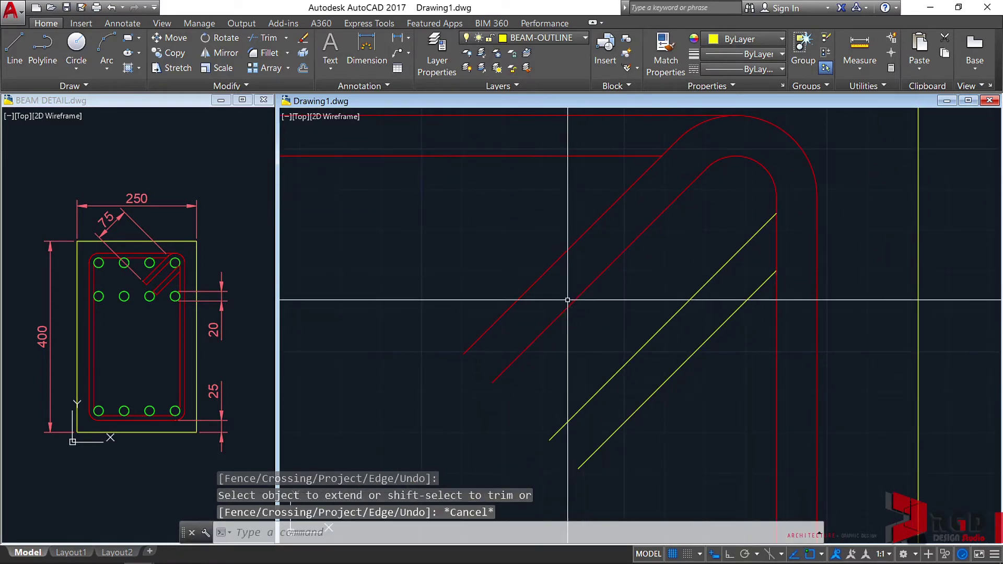
Draw a short end line across the two hook edges and extend the inner diagonal to it.
{"action": "middle_click_drag", "start_coordinate": [539, 365], "coordinate": [607, 340]}
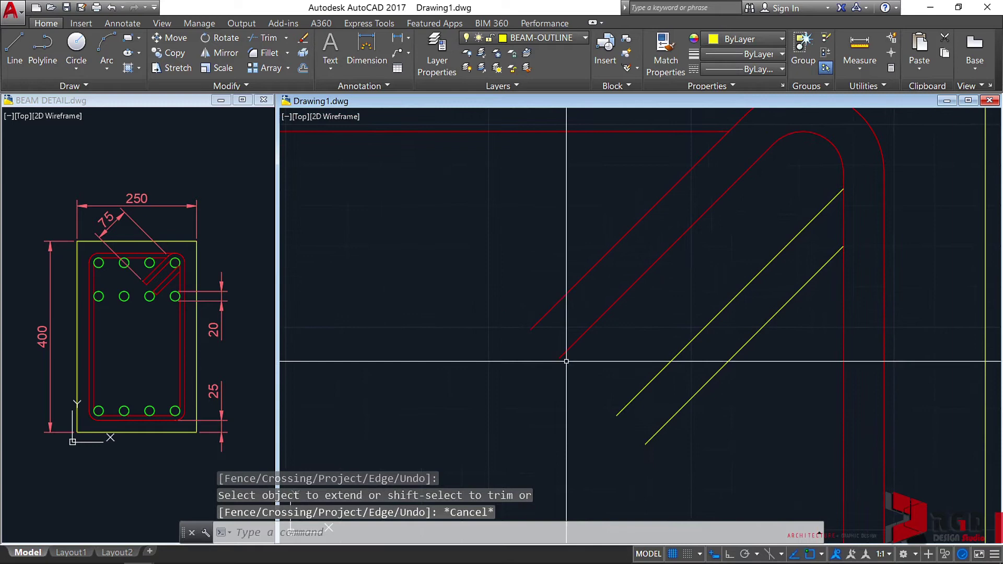
{"action": "type", "text": "l"}
{"action": "key", "text": "Return"}
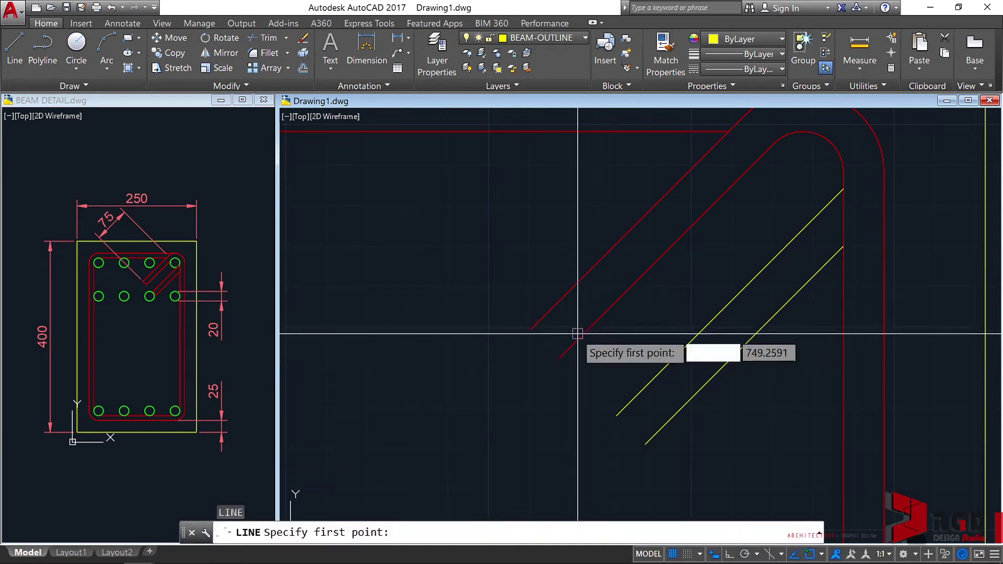
{"action": "left_click", "coordinate": [557, 358]}
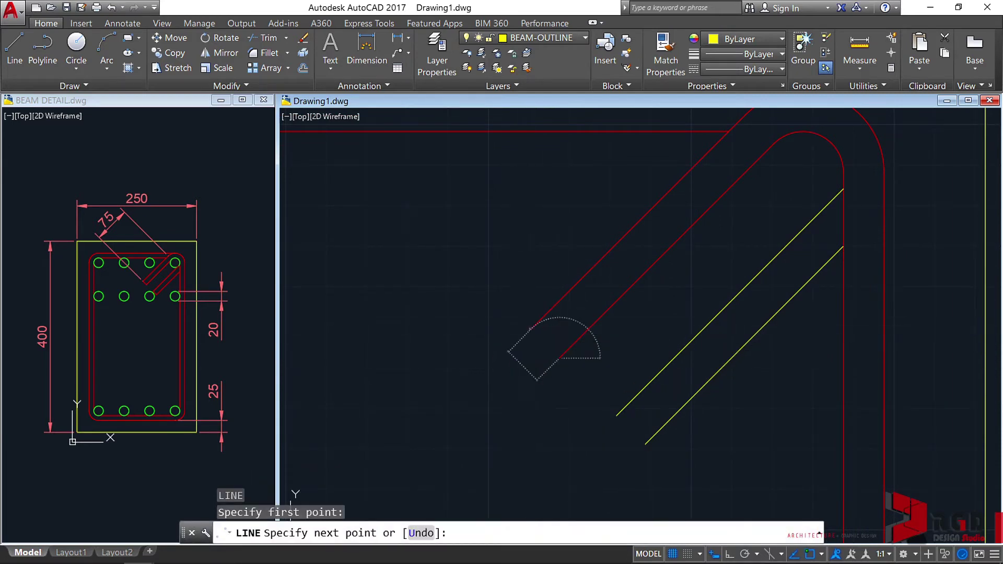
{"action": "left_click", "coordinate": [530, 327]}
{"action": "key", "text": "Return"}
{"action": "scroll", "coordinate": [538, 339], "scroll_direction": "down", "scroll_amount": 3}
{"action": "scroll", "coordinate": [580, 305], "scroll_direction": "up", "scroll_amount": 2}
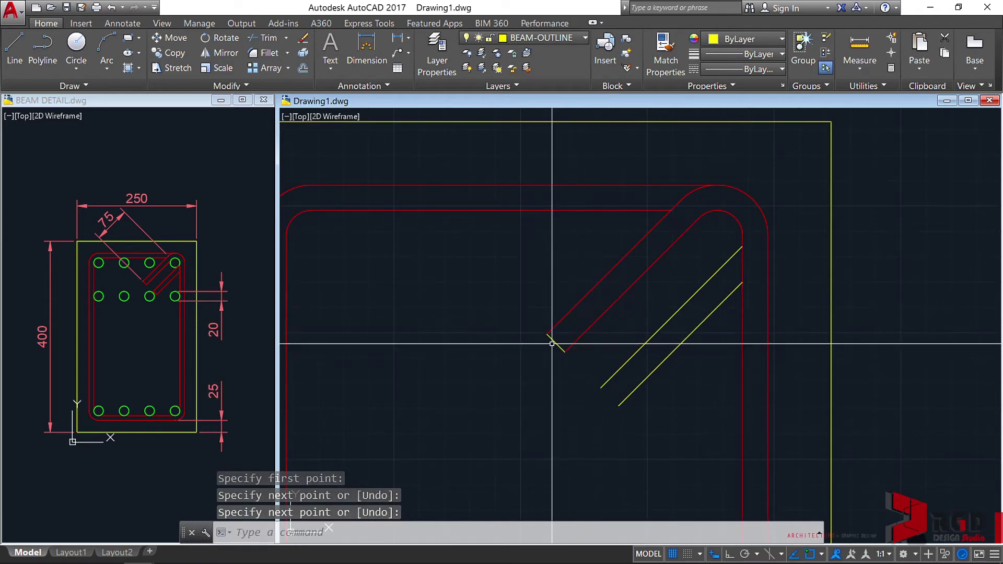
{"action": "scroll", "coordinate": [567, 352], "scroll_direction": "up", "scroll_amount": 1}
{"action": "scroll", "coordinate": [560, 343], "scroll_direction": "down", "scroll_amount": 1}
{"action": "middle_click_drag", "start_coordinate": [560, 343], "coordinate": [576, 358]}
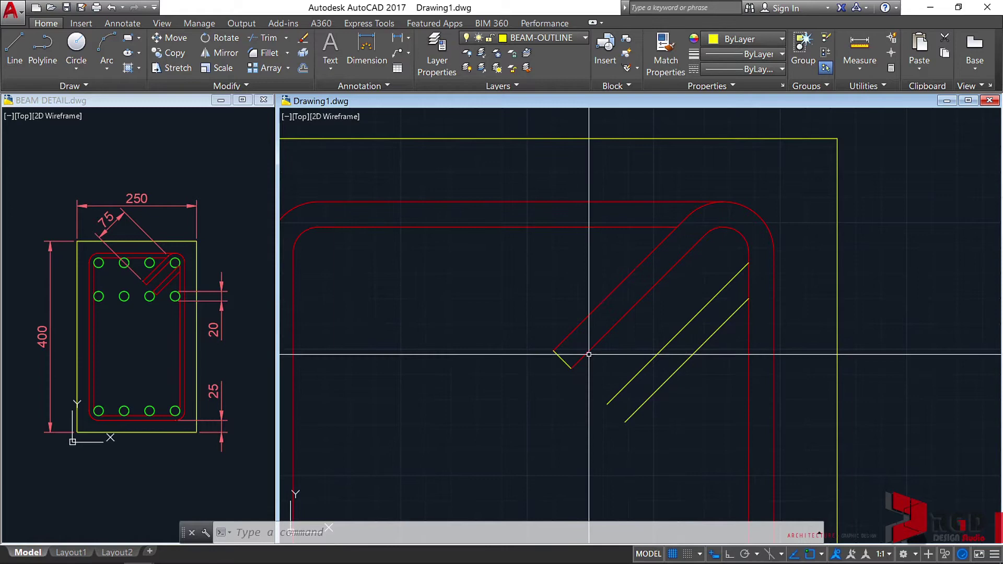
{"action": "left_click", "coordinate": [574, 365]}
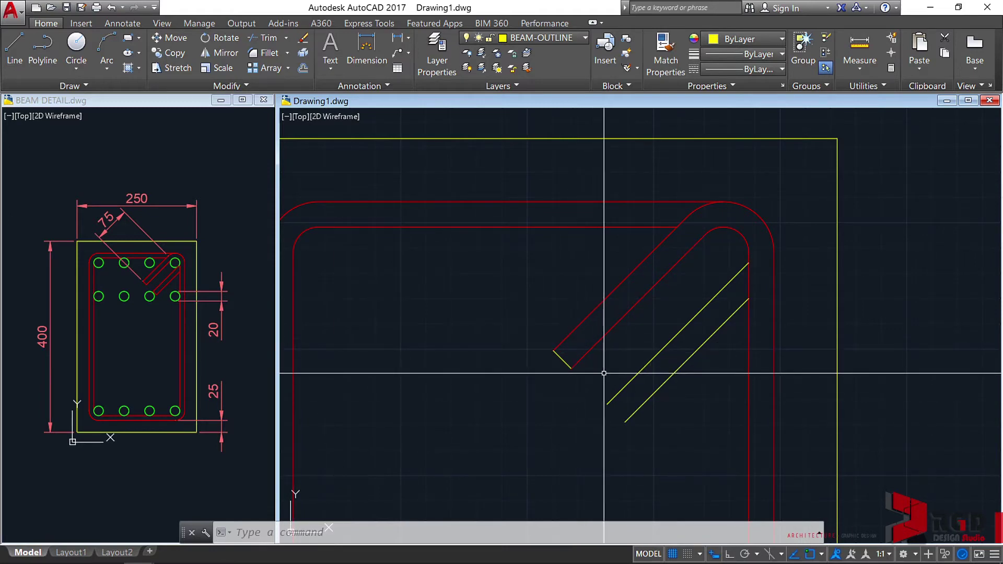
Fillet both hook end corners with radius 0 to make them square.
{"action": "key", "text": "Return"}
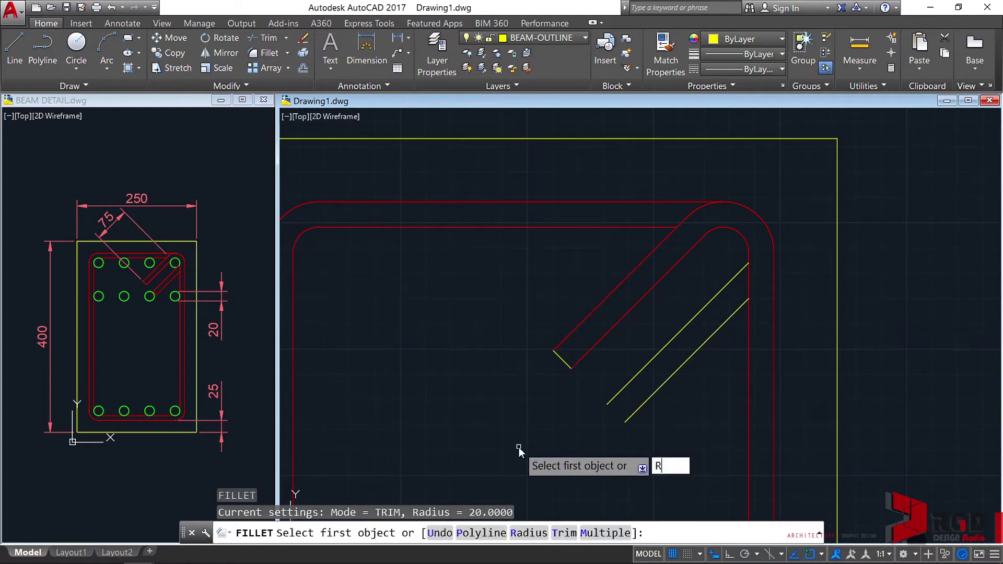
{"action": "key", "text": "Return"}
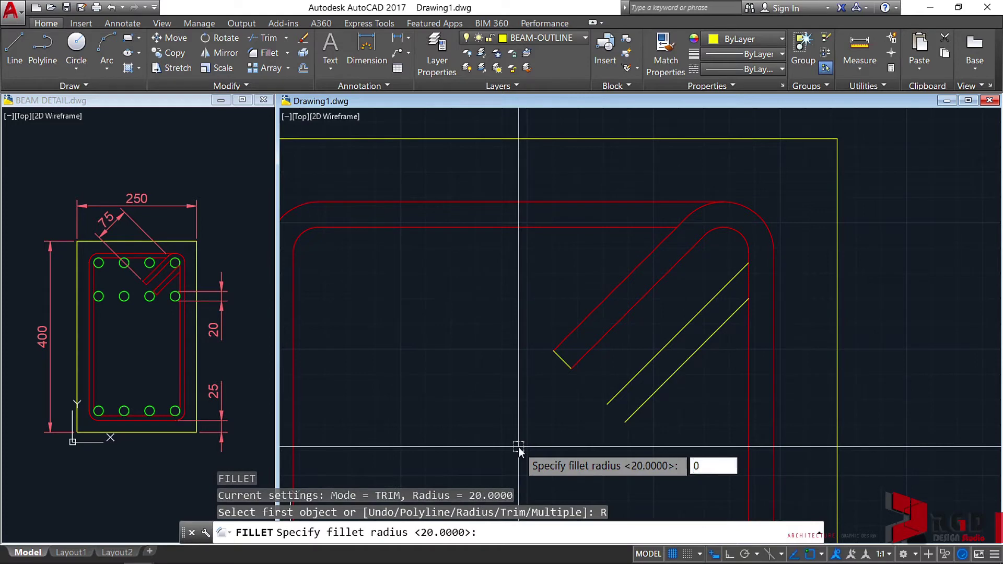
{"action": "key", "text": "Return"}
{"action": "left_click", "coordinate": [574, 355]}
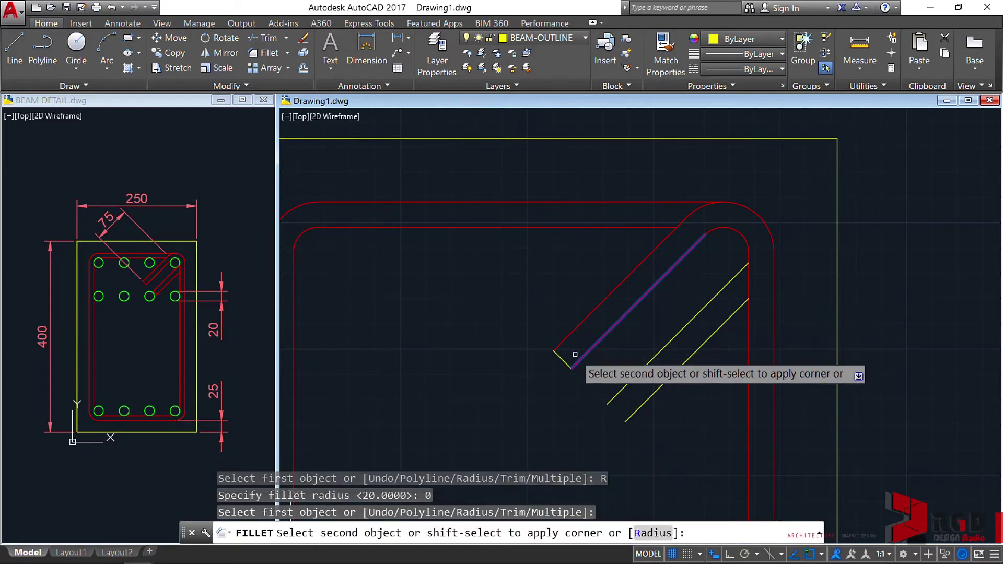
{"action": "left_click", "coordinate": [565, 360]}
{"action": "key", "text": "Return"}
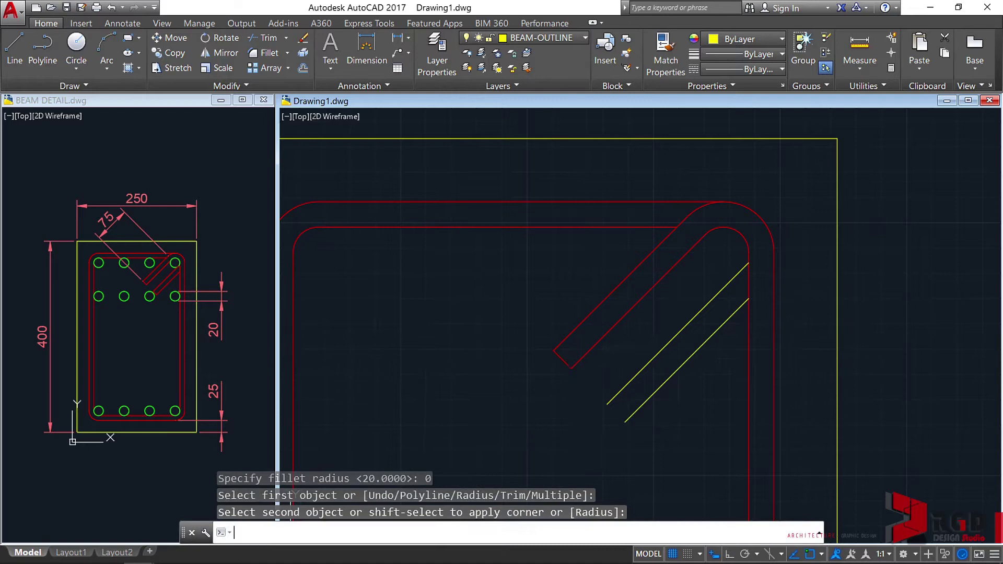
{"action": "left_click", "coordinate": [567, 359]}
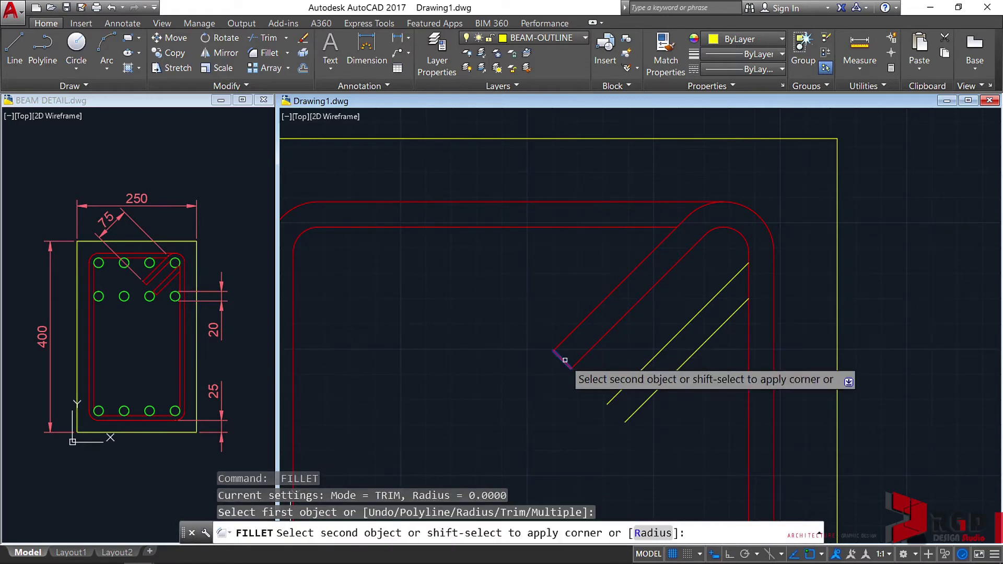
{"action": "left_click", "coordinate": [568, 333]}
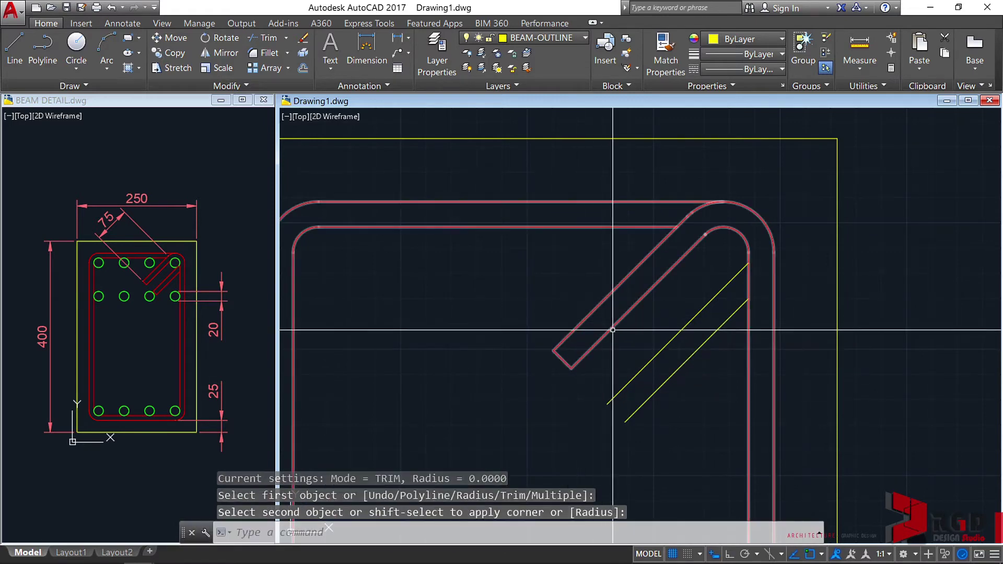
{"action": "left_click", "coordinate": [629, 308]}
{"action": "scroll", "coordinate": [629, 309], "scroll_direction": "down", "scroll_amount": 4}
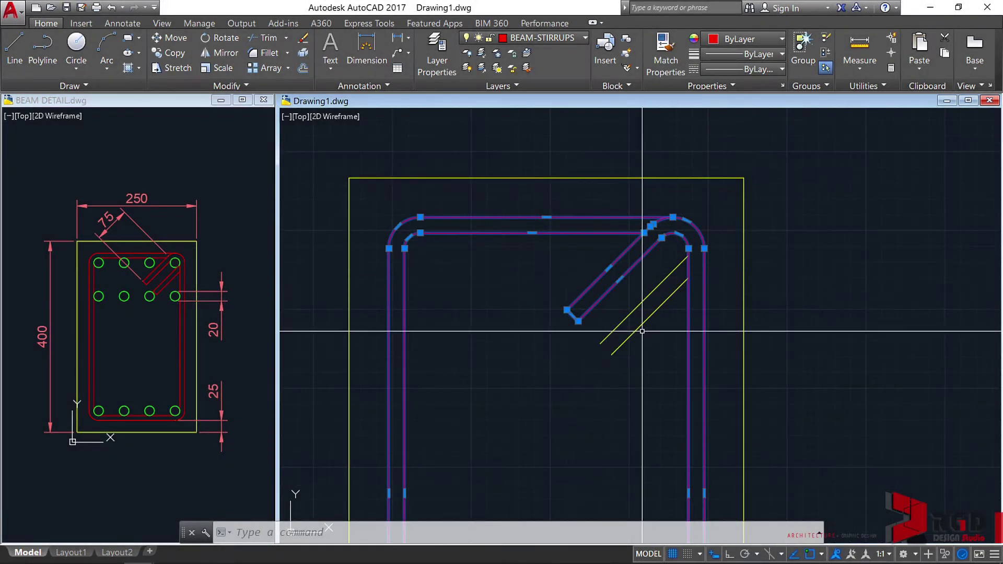
Draw a circle centred on the hook arc's centre, with its radius set at the diagonal's snap point.
{"action": "scroll", "coordinate": [642, 331], "scroll_direction": "up", "scroll_amount": 3}
{"action": "key", "text": "Escape"}
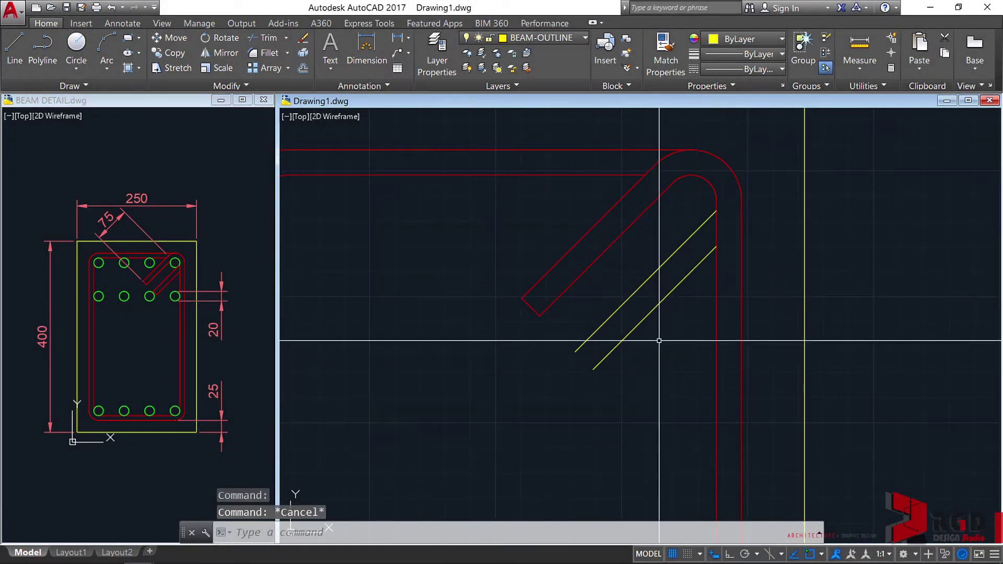
{"action": "middle_click_drag", "start_coordinate": [670, 323], "coordinate": [641, 365]}
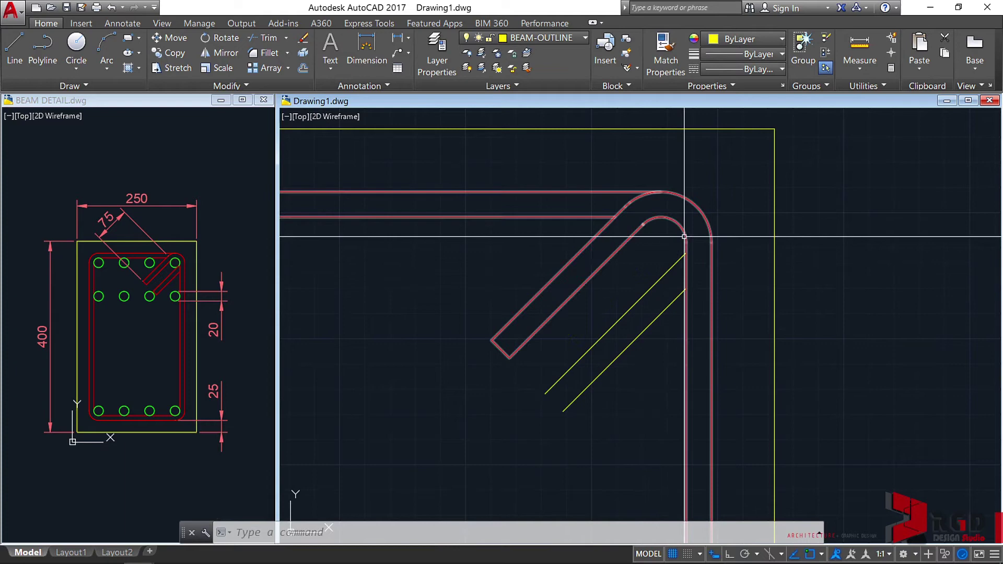
{"action": "scroll", "coordinate": [680, 243], "scroll_direction": "up", "scroll_amount": 4}
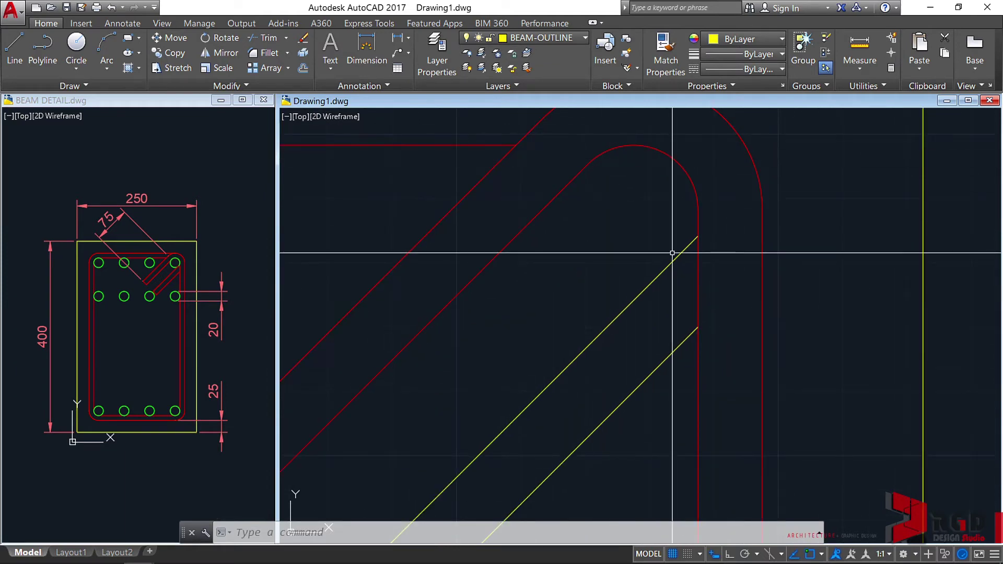
{"action": "key", "text": "Return"}
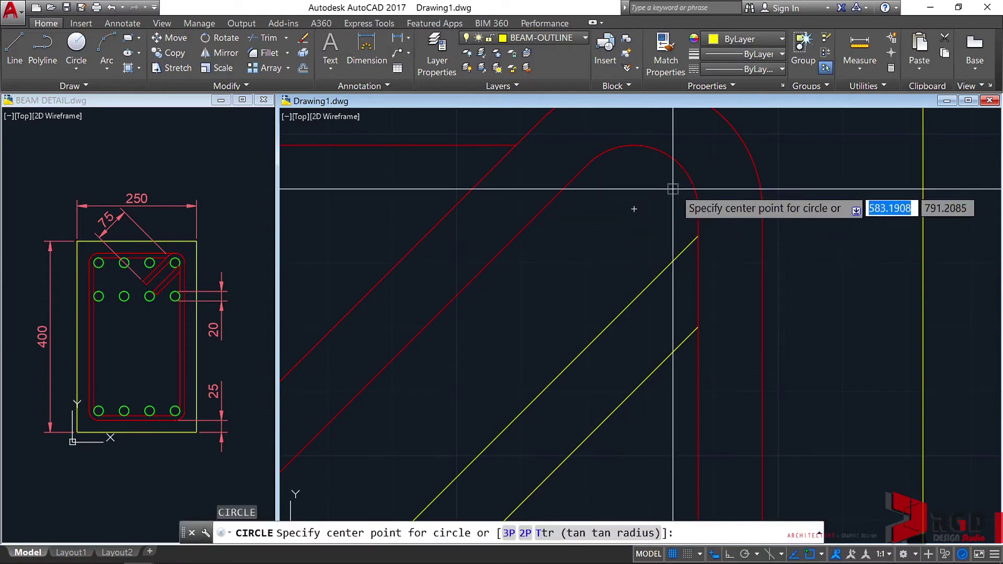
{"action": "left_click", "coordinate": [634, 209]}
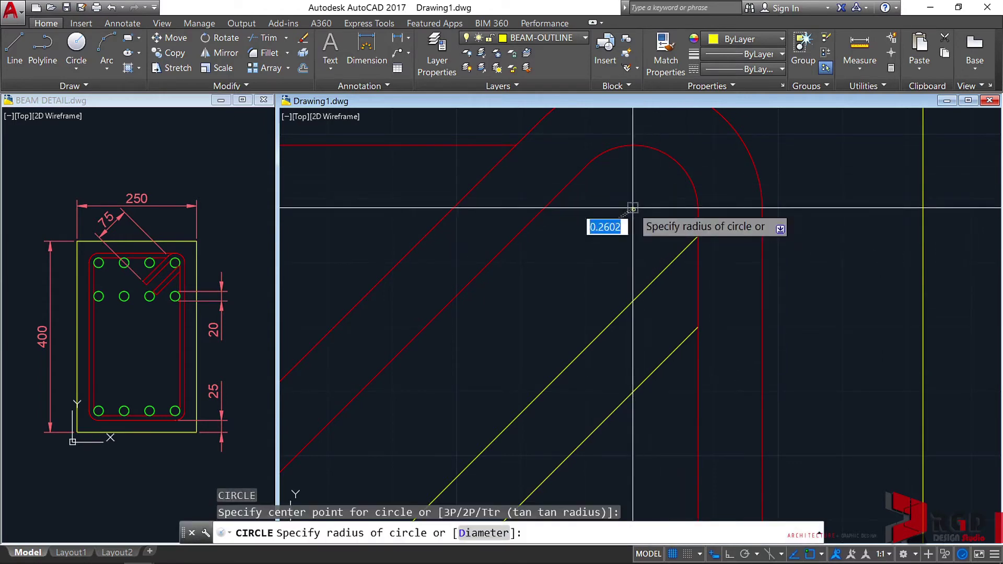
{"action": "left_click", "coordinate": [634, 144]}
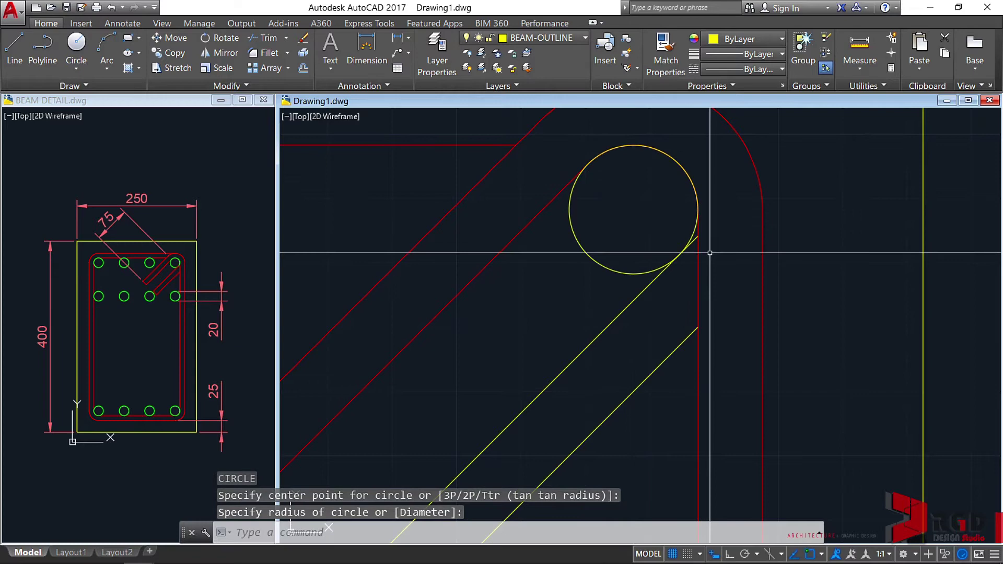
{"action": "scroll", "coordinate": [700, 225], "scroll_direction": "up", "scroll_amount": 2}
{"action": "scroll", "coordinate": [700, 226], "scroll_direction": "up", "scroll_amount": 1}
{"action": "scroll", "coordinate": [713, 249], "scroll_direction": "down", "scroll_amount": 1}
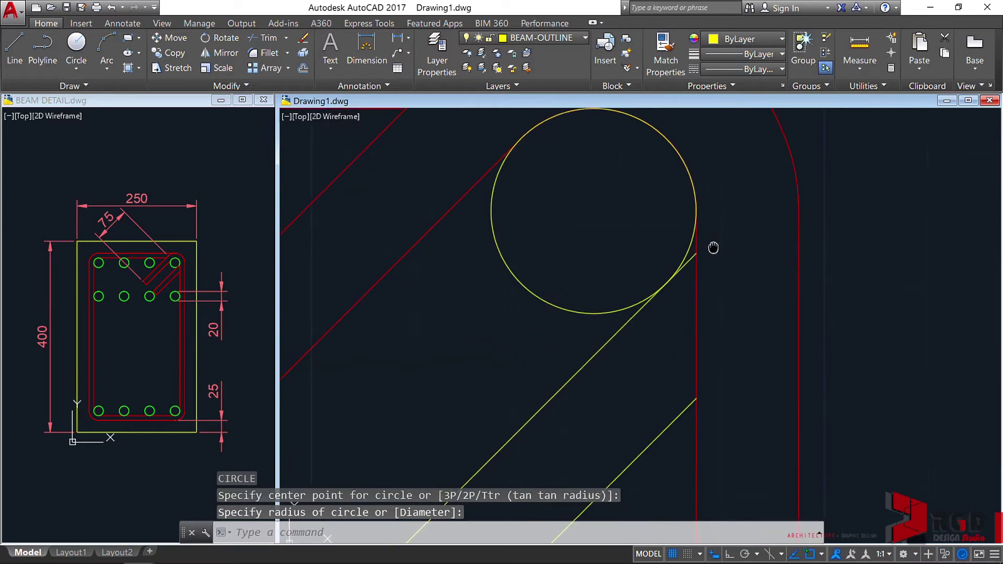
{"action": "middle_click_drag", "start_coordinate": [712, 248], "coordinate": [708, 277]}
{"action": "scroll", "coordinate": [707, 282], "scroll_direction": "up", "scroll_amount": 2}
{"action": "scroll", "coordinate": [707, 301], "scroll_direction": "down", "scroll_amount": 2}
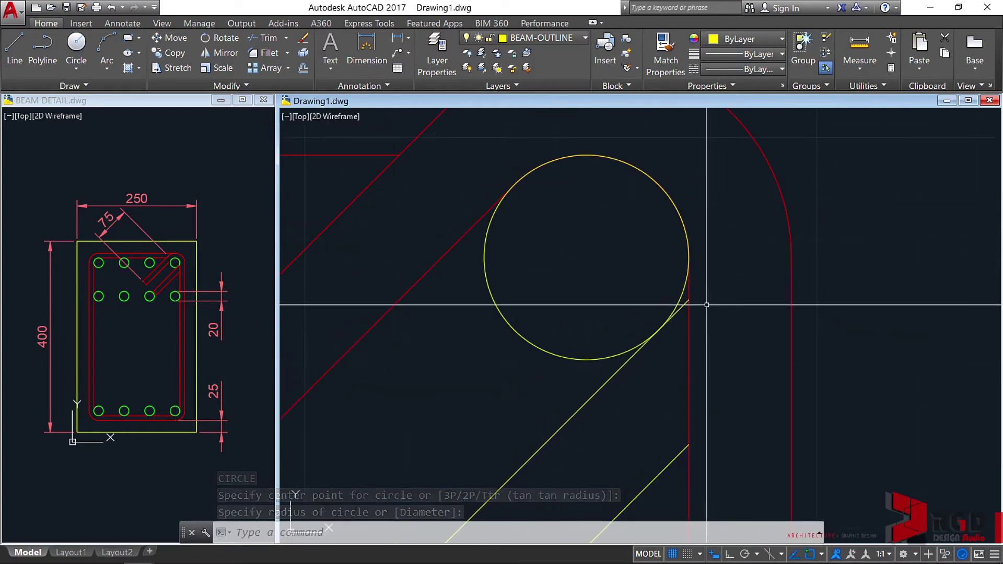
{"action": "key", "text": "Escape"}
Trim the circle's lower-left arc against the stirrup and diagonal.
{"action": "type", "text": "tr"}
{"action": "key", "text": "Return"}
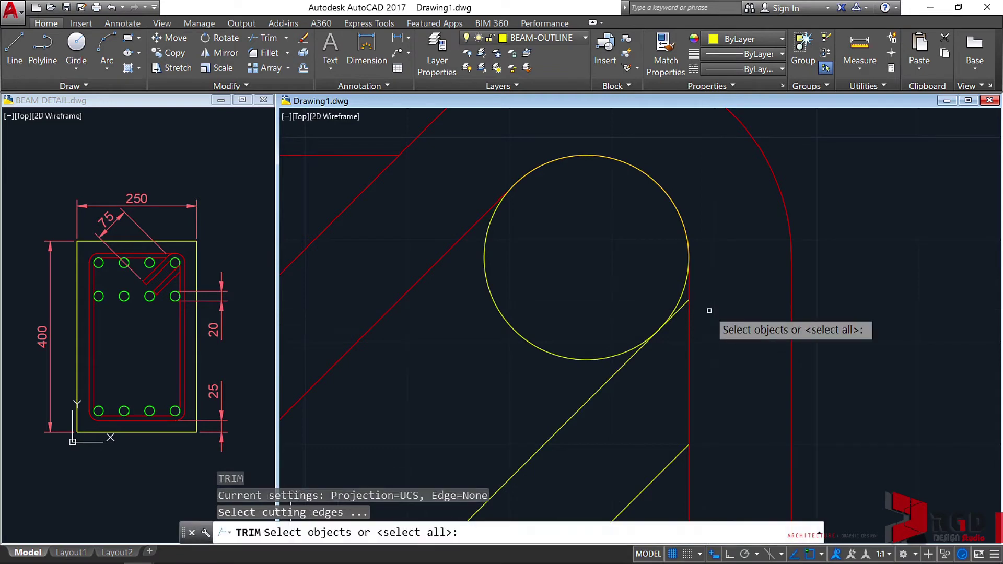
{"action": "left_click", "coordinate": [688, 315]}
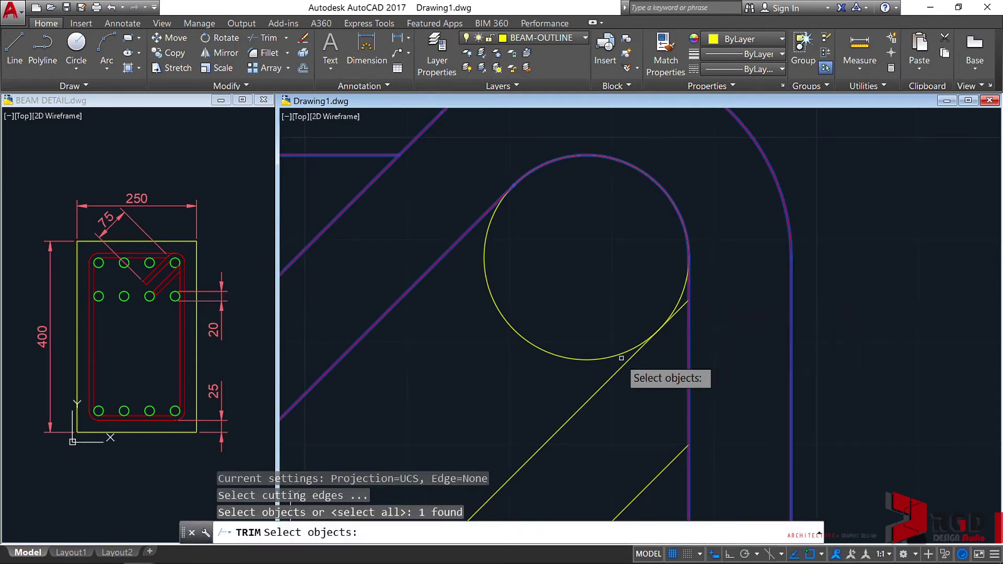
{"action": "left_click", "coordinate": [614, 373]}
{"action": "key", "text": "Return"}
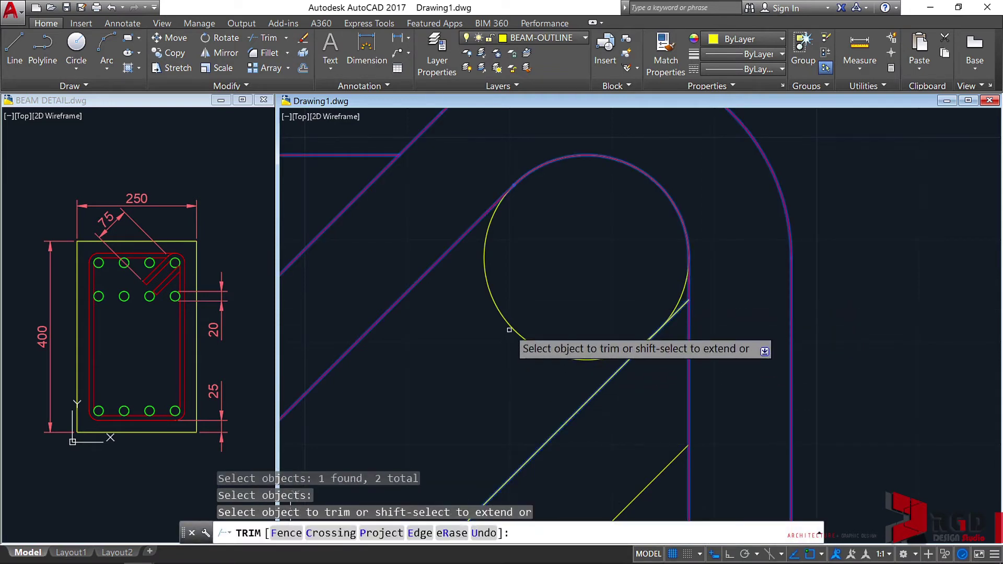
{"action": "left_click", "coordinate": [511, 326]}
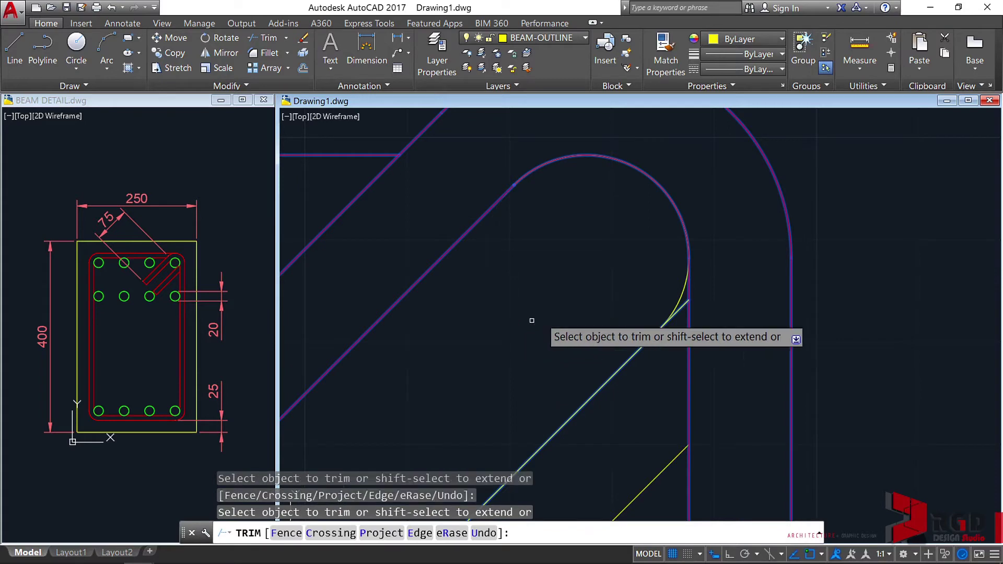
{"action": "key", "text": "Escape"}
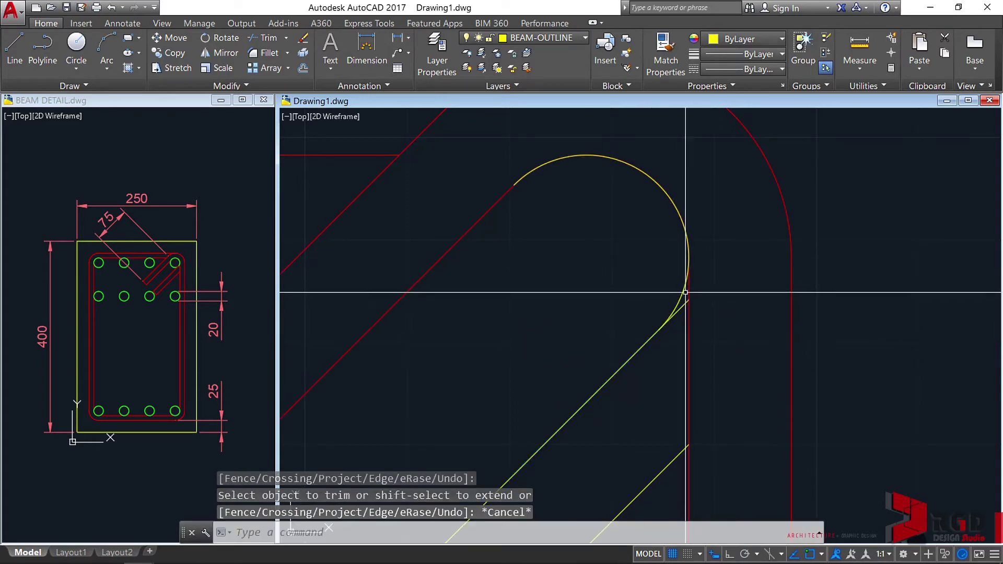
{"action": "key", "text": "Escape"}
{"action": "key", "text": "Escape"}
{"action": "key", "text": "Escape"}
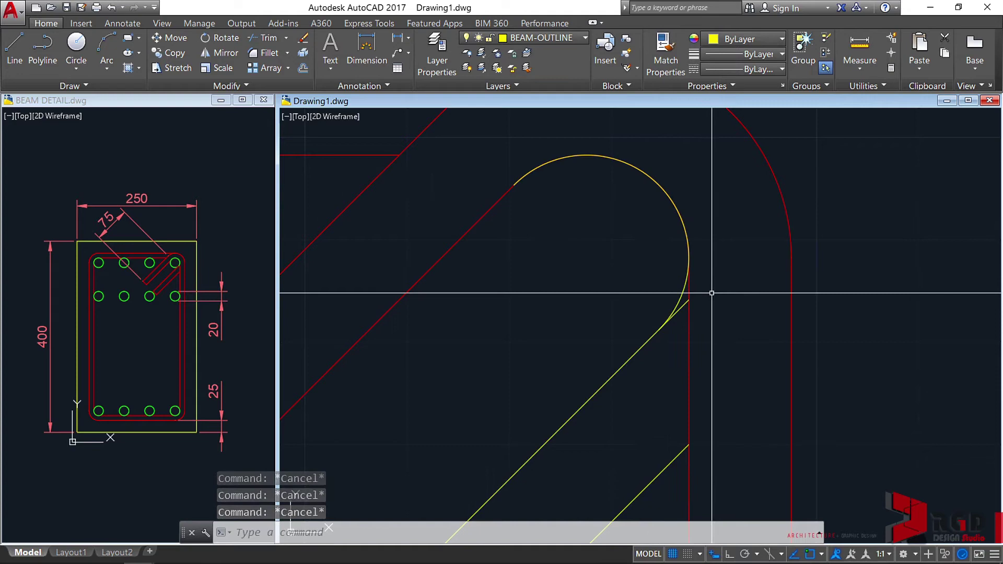
Trim the circle's upper arc, picking the arc rather than the stirrup.
{"action": "type", "text": "TR"}
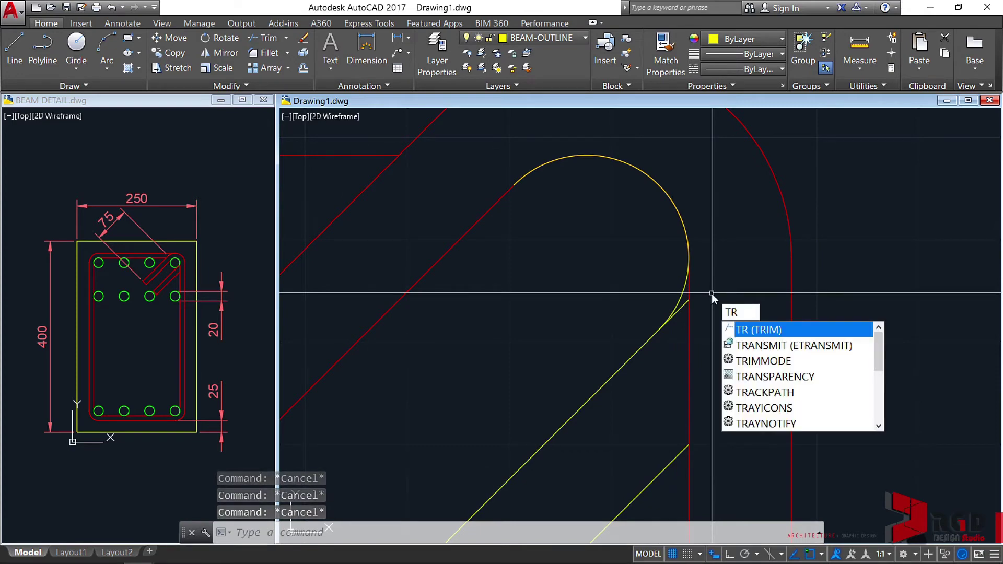
{"action": "key", "text": "Return"}
{"action": "key", "text": "Return"}
{"action": "left_click", "coordinate": [658, 186]}
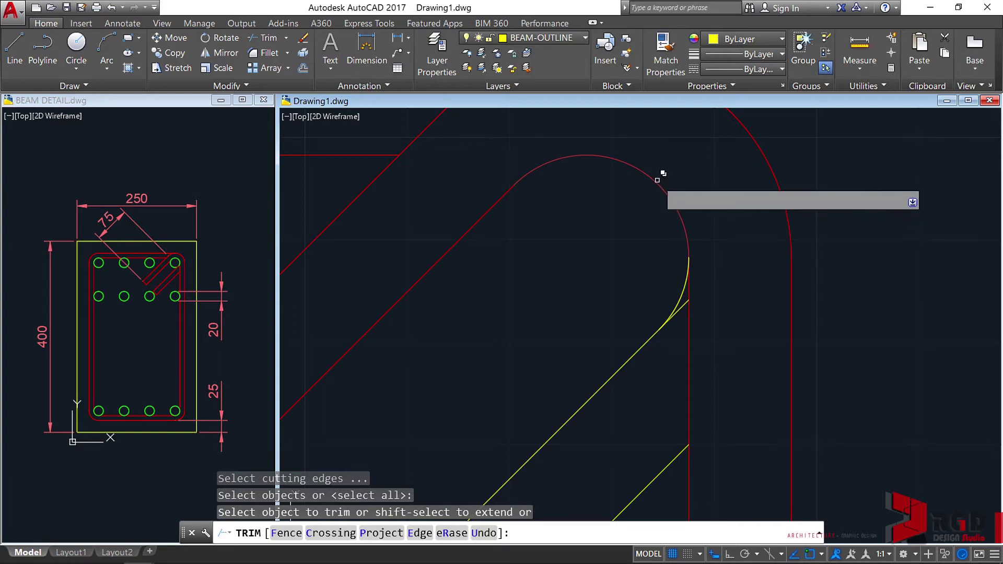
{"action": "left_click", "coordinate": [658, 184]}
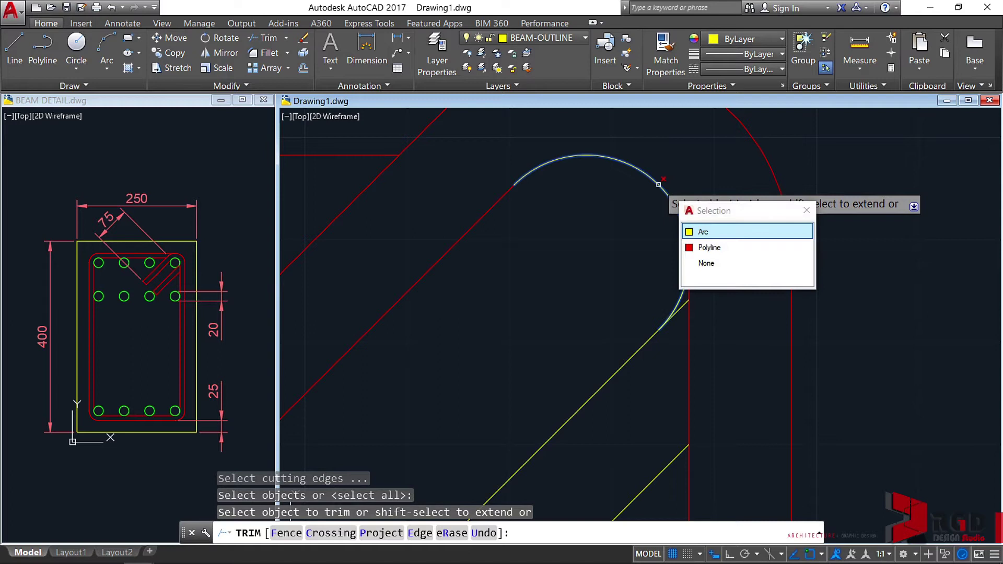
{"action": "left_click", "coordinate": [704, 231]}
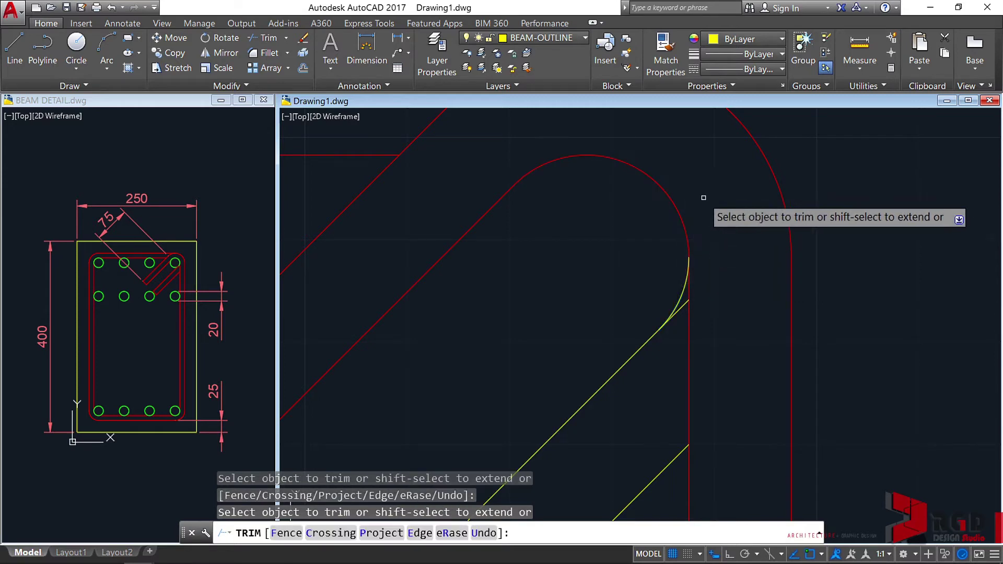
{"action": "key", "text": "Escape"}
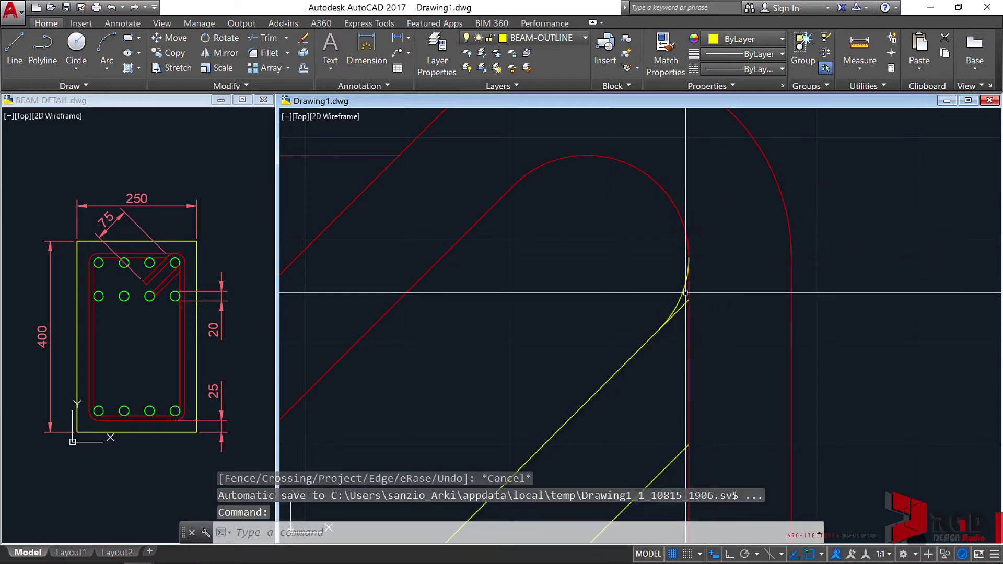
Window-select the yellow hook line and small arc and bring up the Layer list.
{"action": "left_click", "coordinate": [687, 277]}
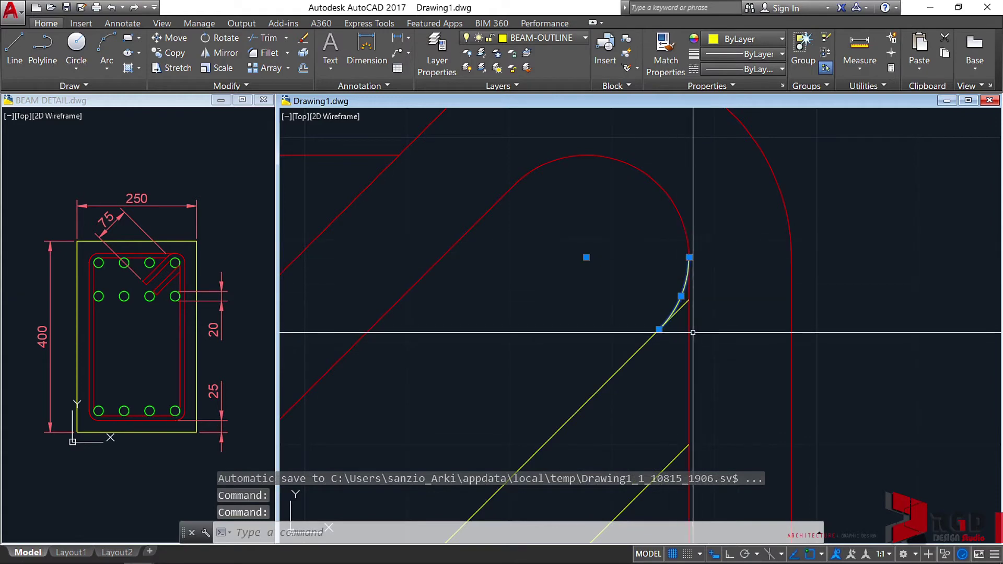
{"action": "middle_click_drag", "start_coordinate": [689, 331], "coordinate": [727, 291]}
{"action": "scroll", "coordinate": [715, 294], "scroll_direction": "up", "scroll_amount": 2}
{"action": "key", "text": "Escape"}
{"action": "key", "text": "Escape"}
{"action": "scroll", "coordinate": [712, 314], "scroll_direction": "down", "scroll_amount": 2}
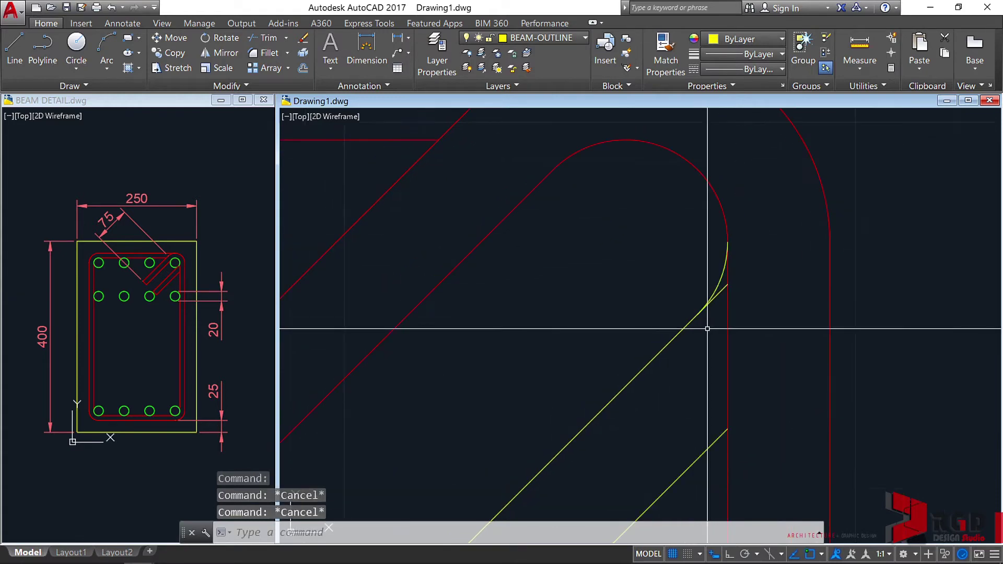
{"action": "left_click", "coordinate": [710, 338]}
{"action": "left_click", "coordinate": [691, 295]}
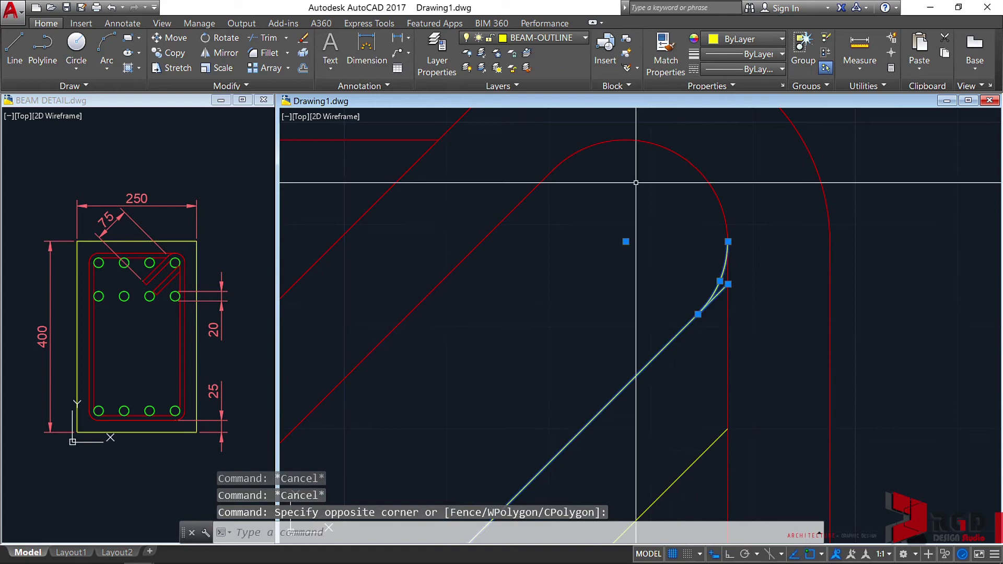
{"action": "left_click", "coordinate": [581, 38]}
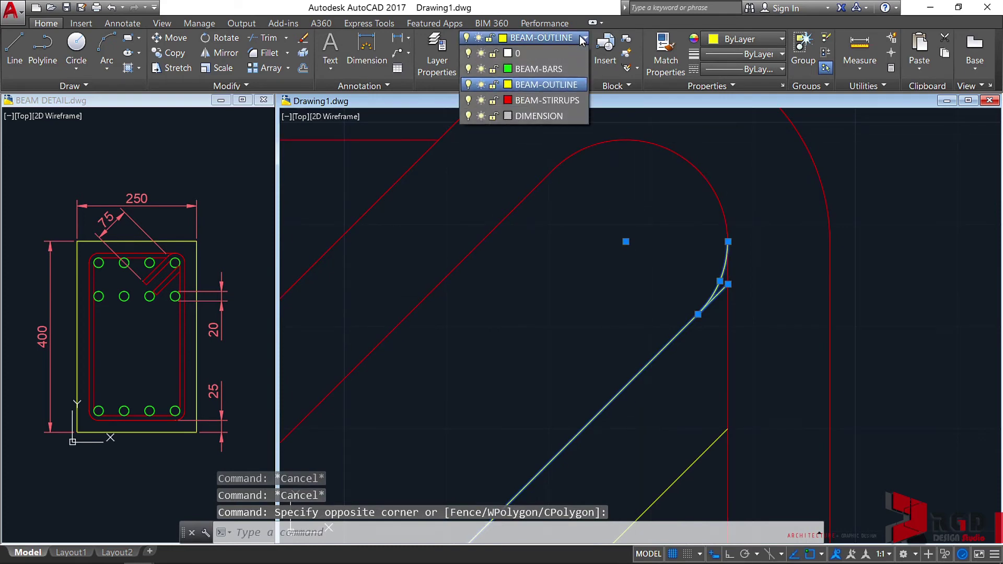
Move the selected hook line and arc onto the BEAM-STIRRUPS layer.
{"action": "left_click", "coordinate": [559, 100]}
{"action": "scroll", "coordinate": [694, 316], "scroll_direction": "up", "scroll_amount": 3}
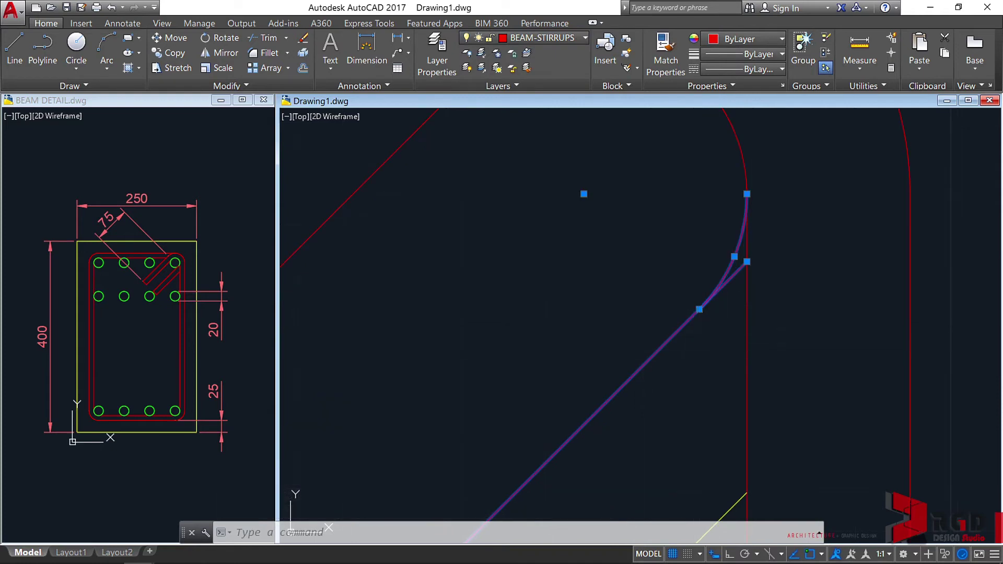
{"action": "key", "text": "Escape"}
{"action": "key", "text": "Escape"}
{"action": "key", "text": "Escape"}
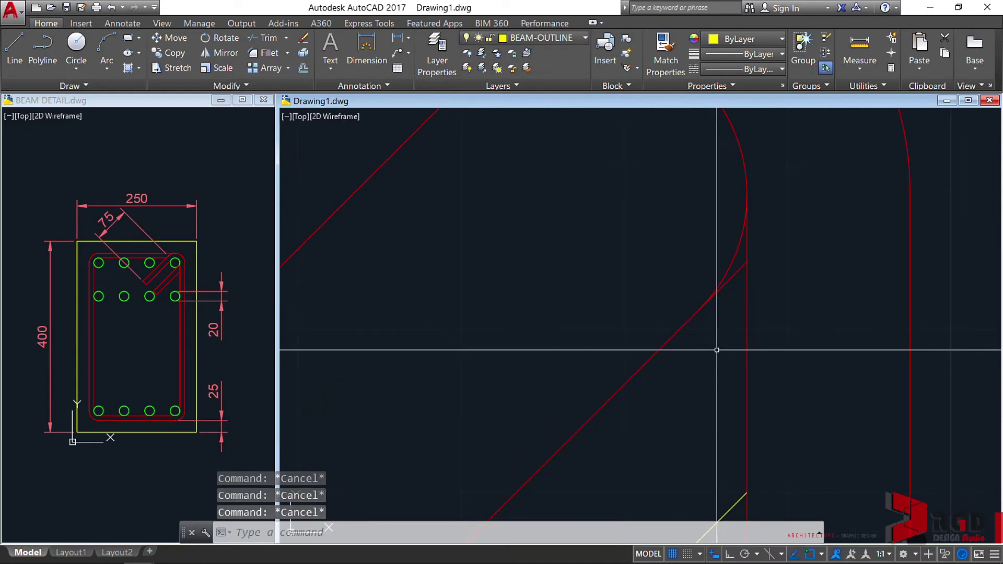
Fillet the diagonal hook line to the bend arc at a sharp corner.
{"action": "type", "text": "F"}
{"action": "key", "text": "Return"}
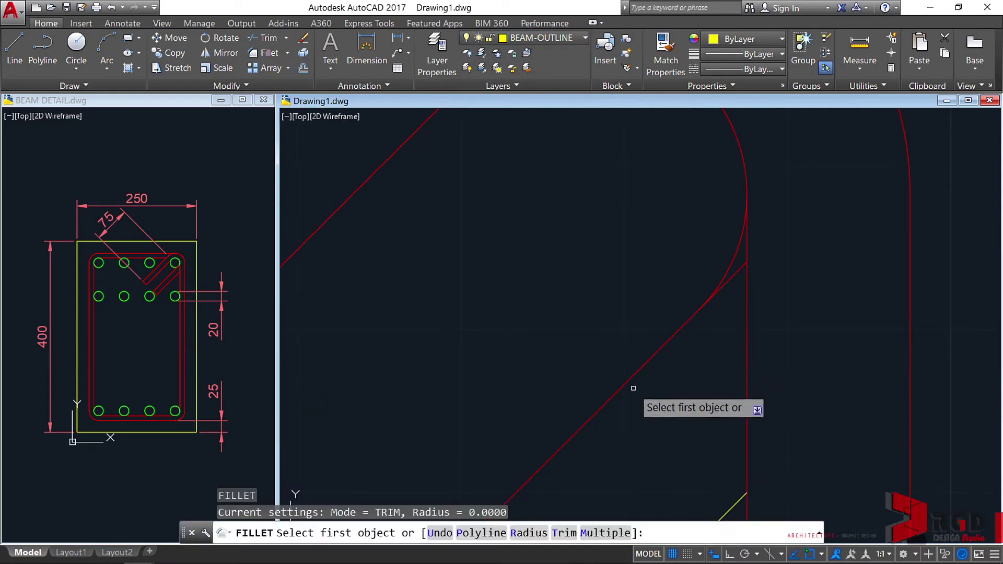
{"action": "left_click", "coordinate": [623, 387]}
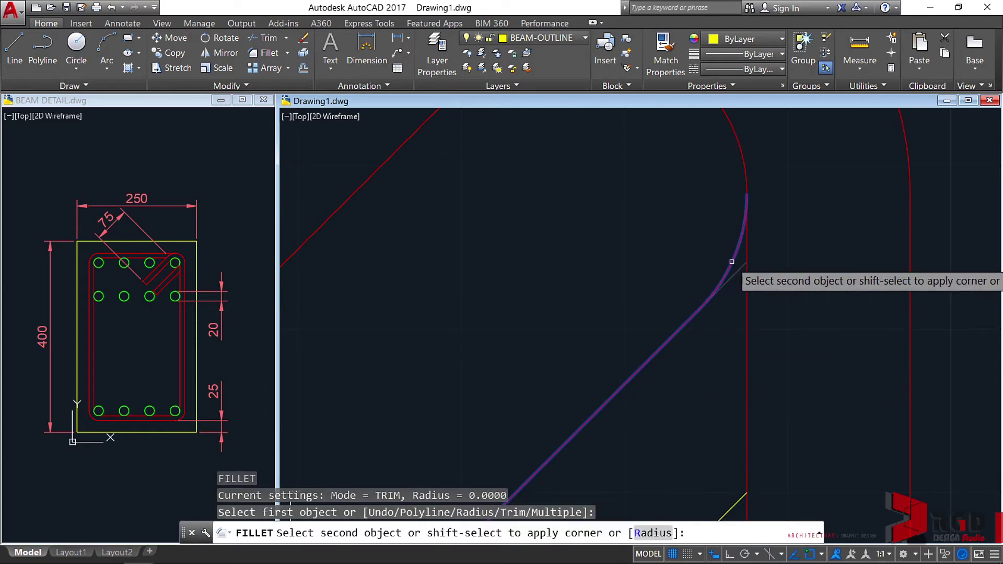
{"action": "left_click", "coordinate": [738, 293]}
{"action": "scroll", "coordinate": [738, 292], "scroll_direction": "down", "scroll_amount": 2}
Join the diagonal line and the arc into one polyline with JOIN.
{"action": "left_click", "coordinate": [701, 229]}
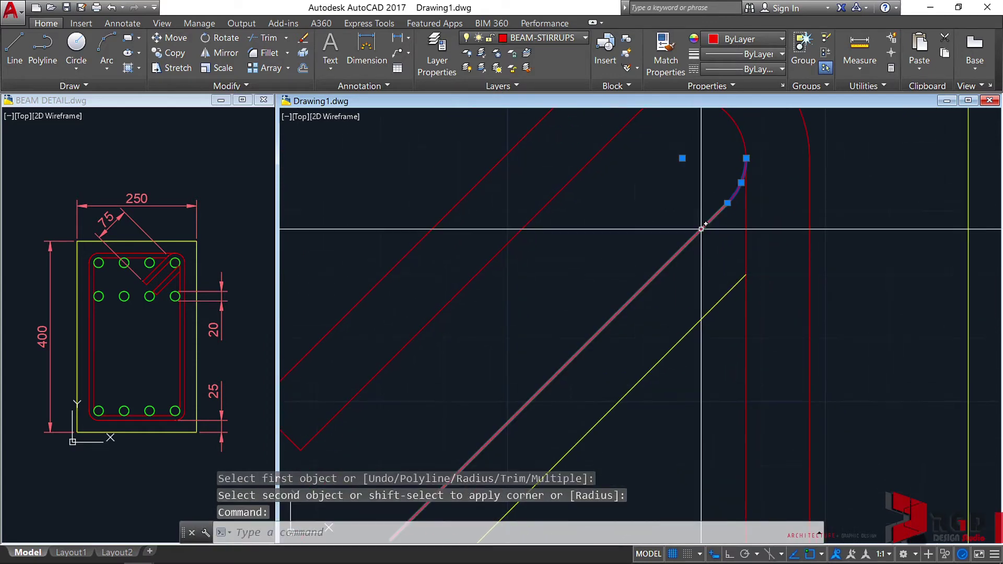
{"action": "left_click", "coordinate": [702, 228]}
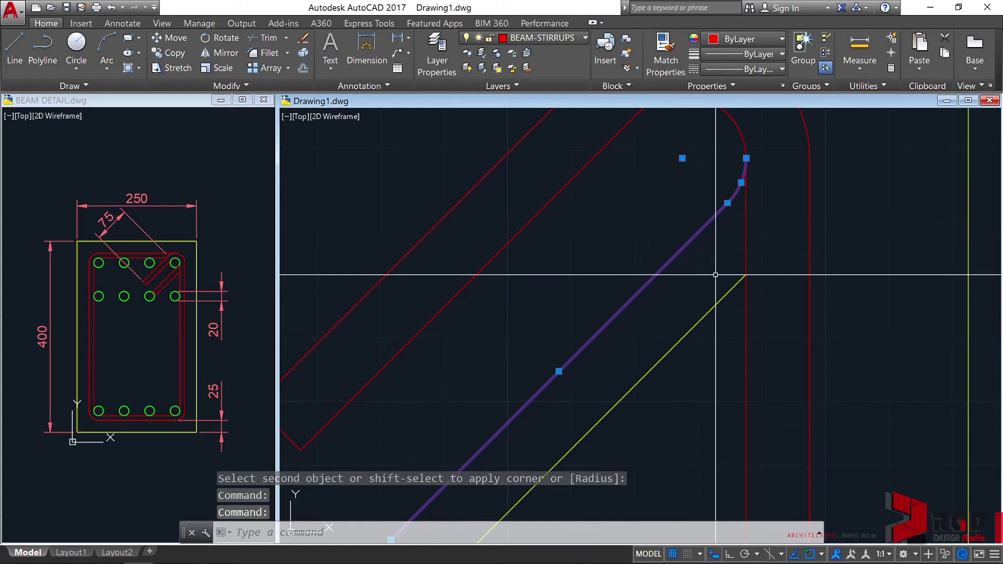
{"action": "type", "text": "j"}
{"action": "key", "text": "Return"}
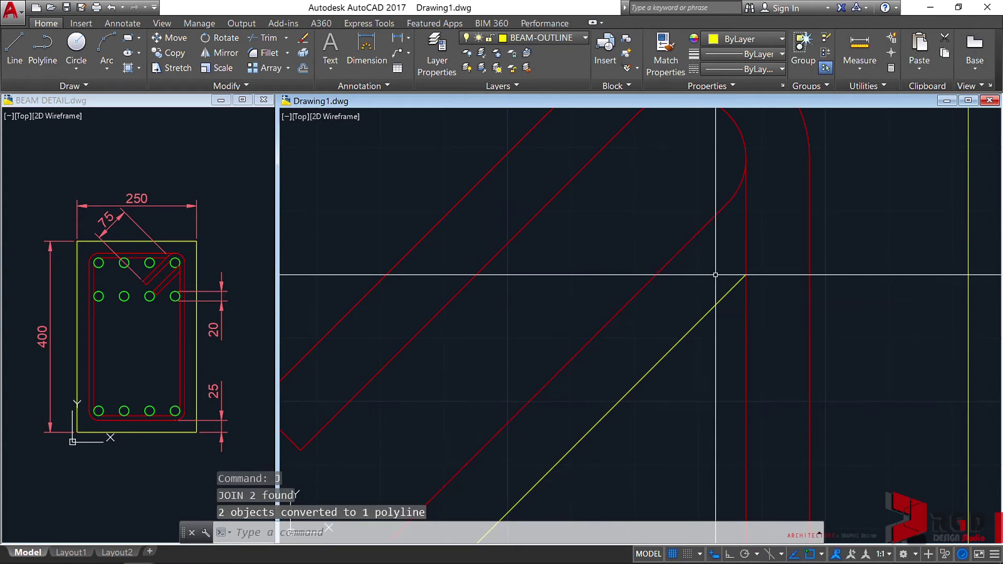
{"action": "left_click", "coordinate": [712, 220]}
{"action": "scroll", "coordinate": [698, 269], "scroll_direction": "down", "scroll_amount": 2}
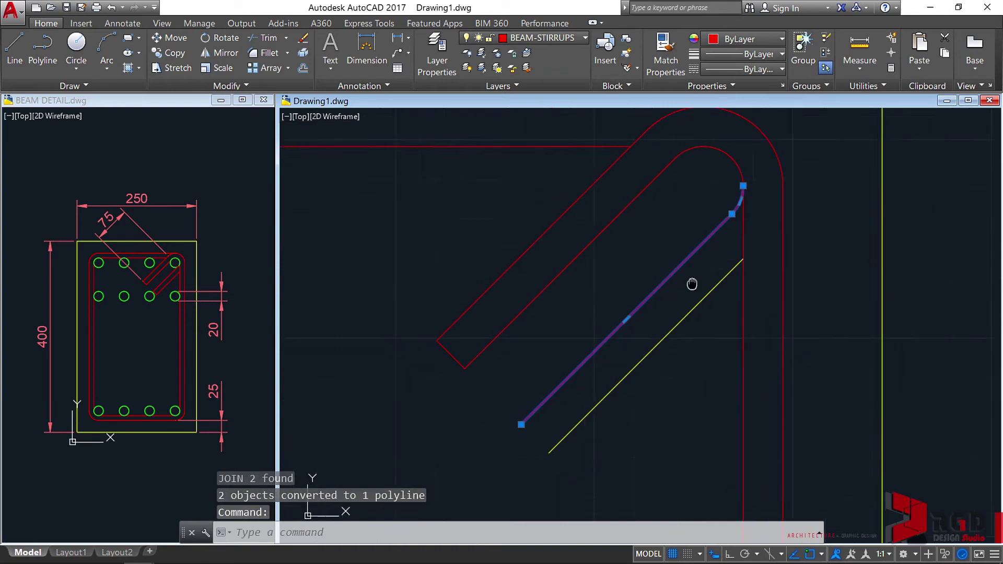
Draw a short cap line from the red line's end to the yellow line's end.
{"action": "middle_click_drag", "start_coordinate": [691, 284], "coordinate": [638, 383]}
{"action": "key", "text": "Escape"}
{"action": "key", "text": "Escape"}
{"action": "key", "text": "Escape"}
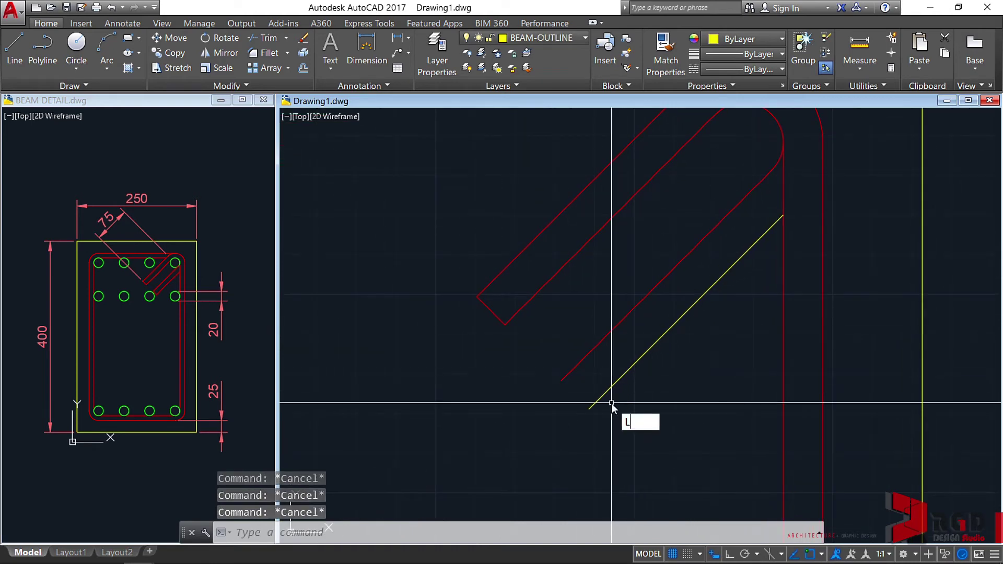
{"action": "key", "text": "Return"}
{"action": "left_click", "coordinate": [561, 380]}
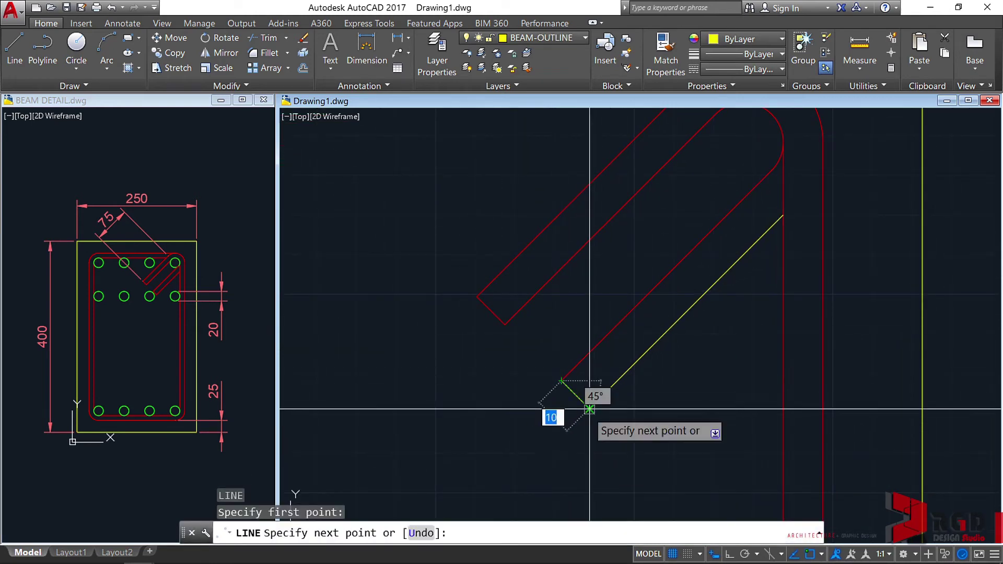
{"action": "left_click", "coordinate": [589, 408]}
{"action": "key", "text": "Return"}
{"action": "scroll", "coordinate": [593, 403], "scroll_direction": "up", "scroll_amount": 4}
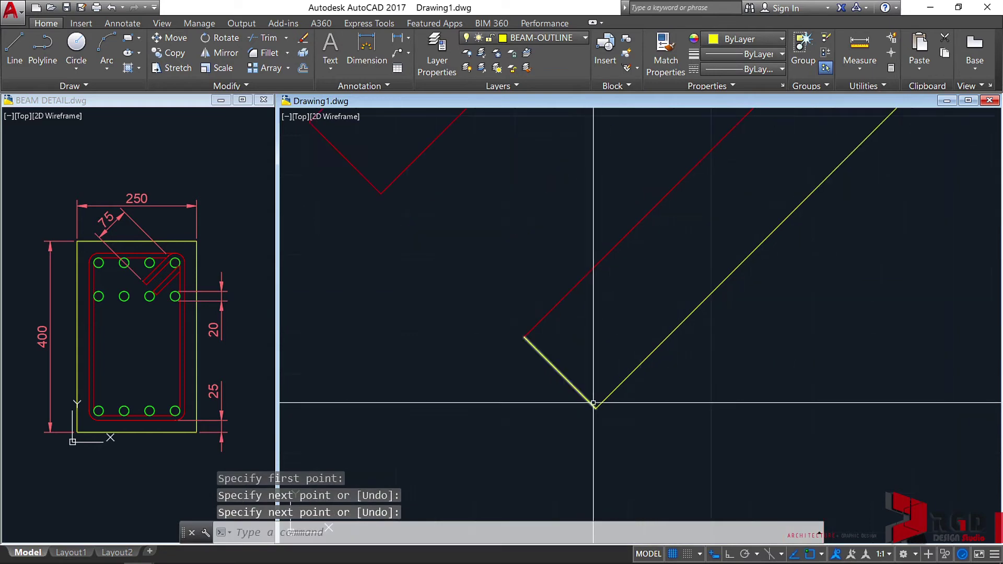
{"action": "scroll", "coordinate": [613, 360], "scroll_direction": "down", "scroll_amount": 2}
Fillet the long red hook line with the cap line into a sharp corner.
{"action": "type", "text": "f"}
{"action": "key", "text": "Return"}
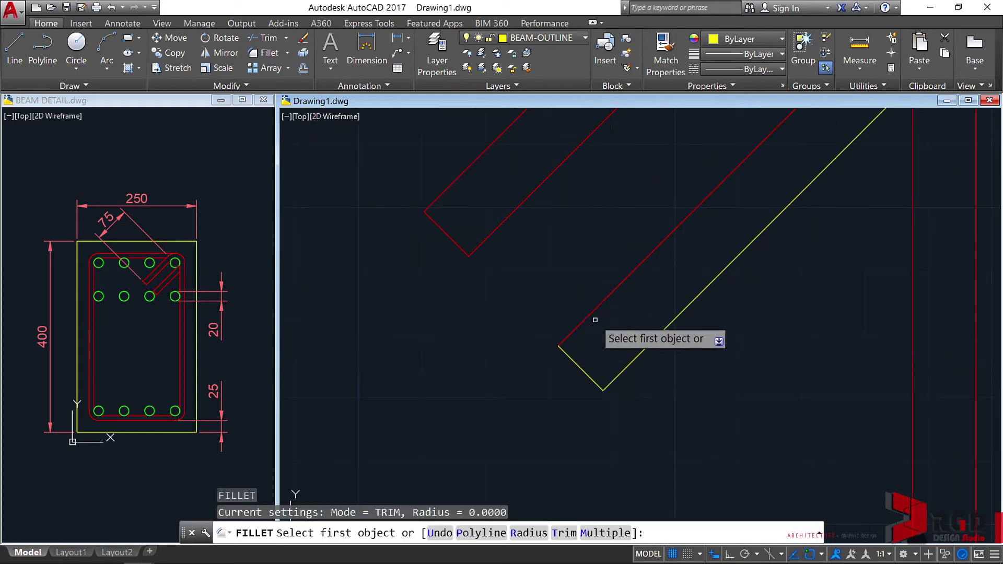
{"action": "left_click", "coordinate": [590, 314]}
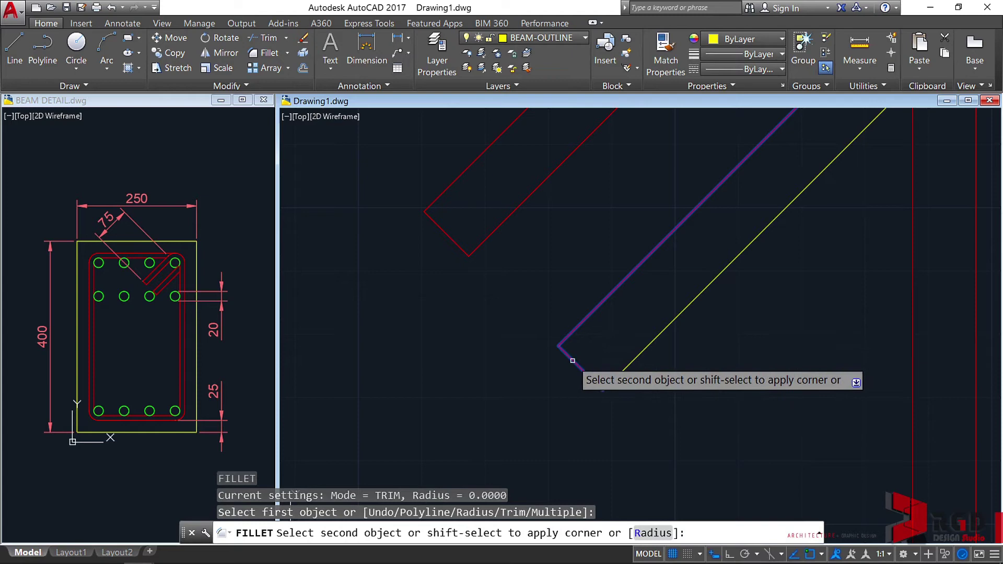
{"action": "left_click", "coordinate": [573, 360]}
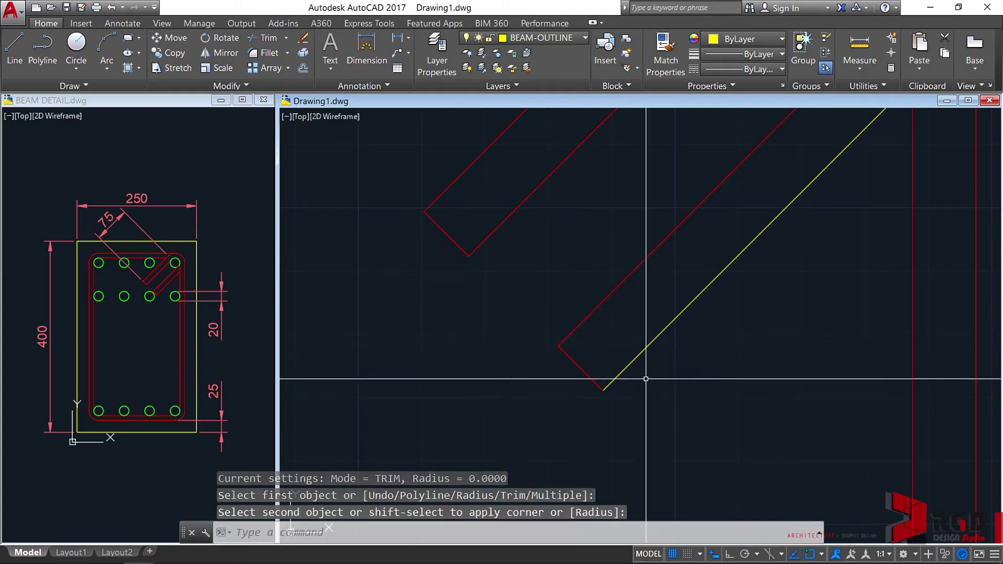
{"action": "scroll", "coordinate": [645, 378], "scroll_direction": "down", "scroll_amount": 3}
{"action": "scroll", "coordinate": [607, 375], "scroll_direction": "down", "scroll_amount": 1}
{"action": "scroll", "coordinate": [607, 374], "scroll_direction": "up", "scroll_amount": 3}
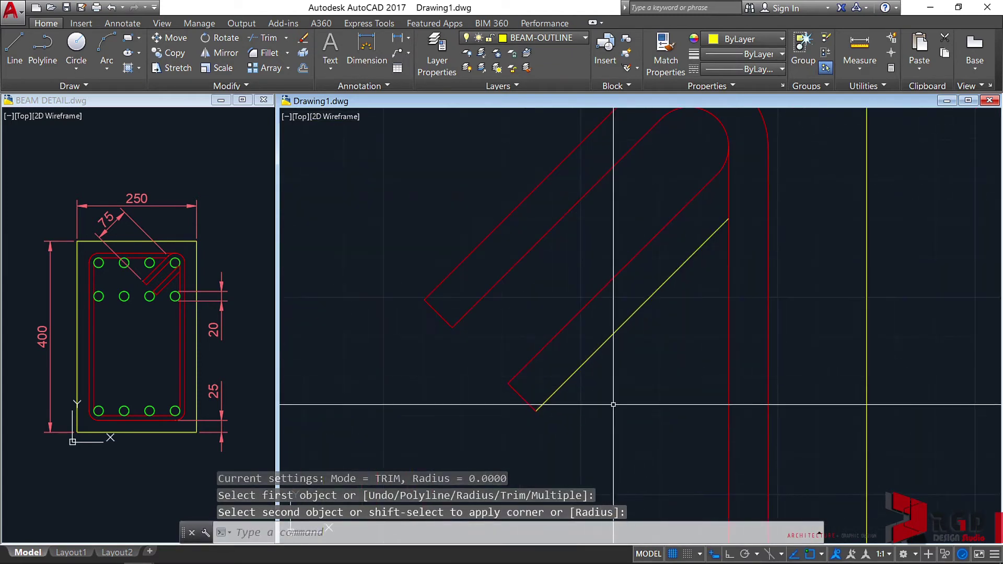
Fillet the cap line with the yellow diagonal to close the other corner.
{"action": "key", "text": "Return"}
{"action": "left_click", "coordinate": [522, 395]}
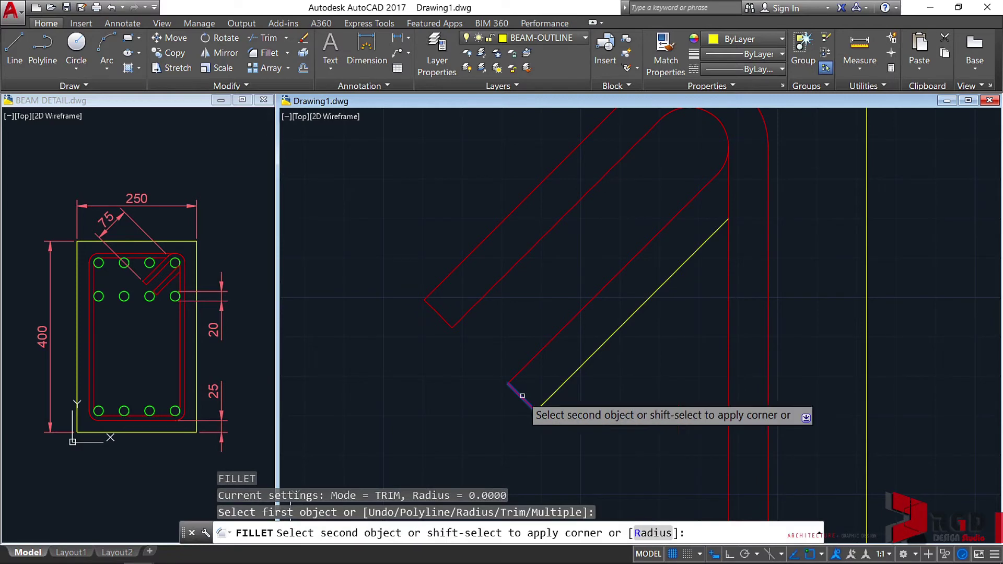
{"action": "left_click", "coordinate": [564, 381]}
{"action": "scroll", "coordinate": [600, 381], "scroll_direction": "down", "scroll_amount": 3}
{"action": "scroll", "coordinate": [646, 377], "scroll_direction": "down", "scroll_amount": 4}
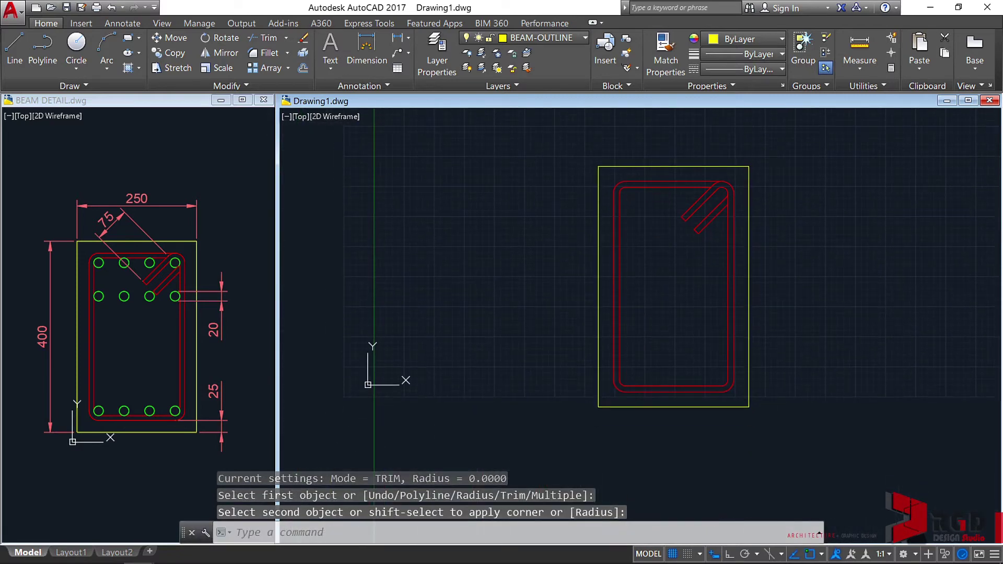
{"action": "middle_click_drag", "start_coordinate": [688, 243], "coordinate": [661, 265]}
{"action": "scroll", "coordinate": [661, 262], "scroll_direction": "up", "scroll_amount": 2}
{"action": "scroll", "coordinate": [662, 261], "scroll_direction": "down", "scroll_amount": 2}
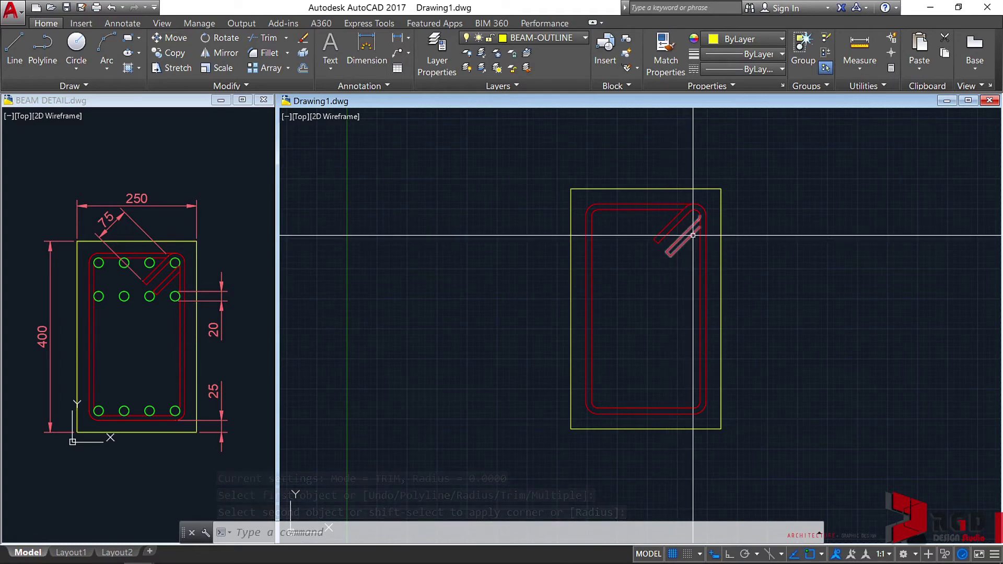
Group the window-selected stirrup and hook pieces via the right-click Group command.
{"action": "scroll", "coordinate": [695, 230], "scroll_direction": "up", "scroll_amount": 2}
{"action": "scroll", "coordinate": [696, 230], "scroll_direction": "down", "scroll_amount": 2}
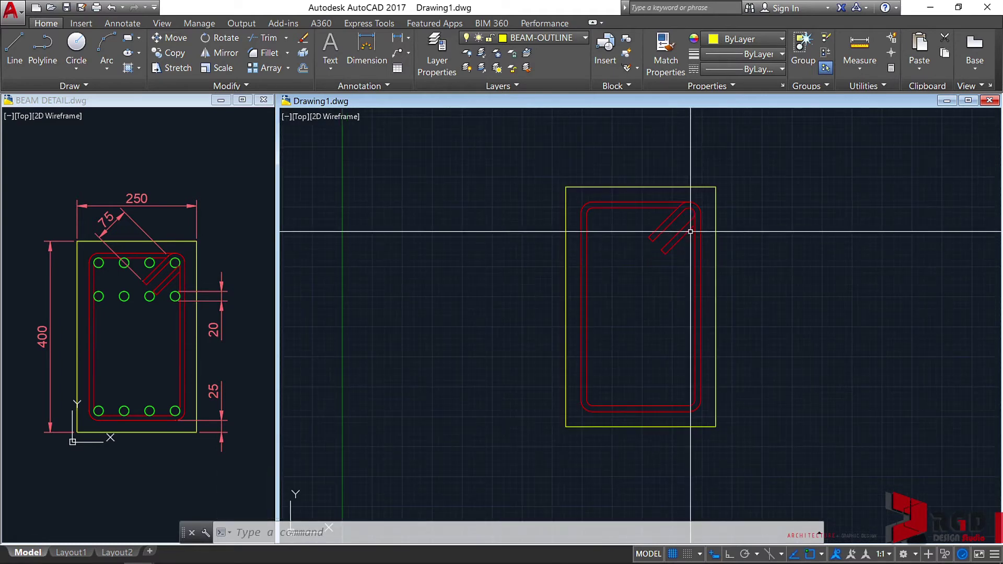
{"action": "scroll", "coordinate": [690, 231], "scroll_direction": "up", "scroll_amount": 2}
{"action": "scroll", "coordinate": [691, 231], "scroll_direction": "down", "scroll_amount": 2}
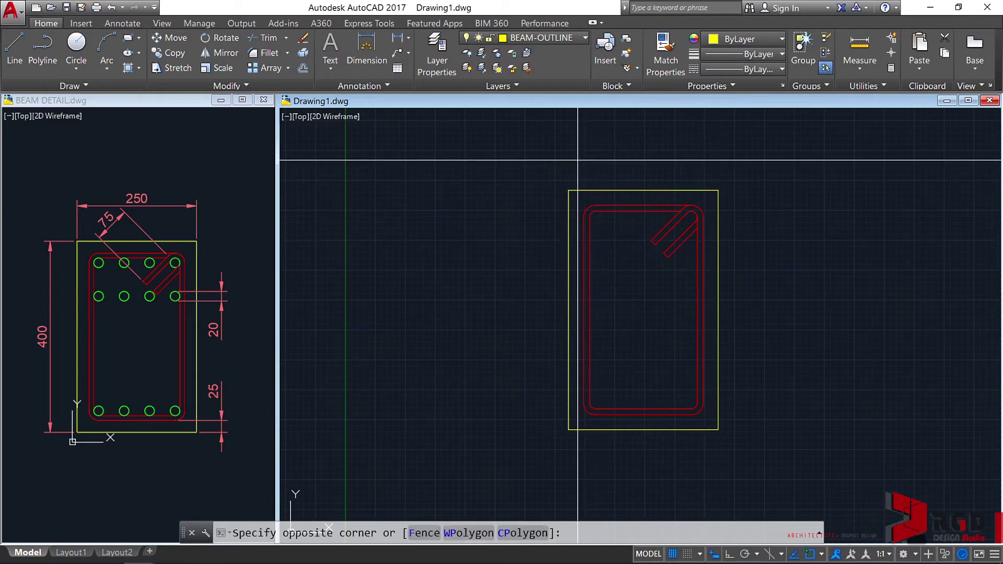
{"action": "left_click", "coordinate": [709, 424]}
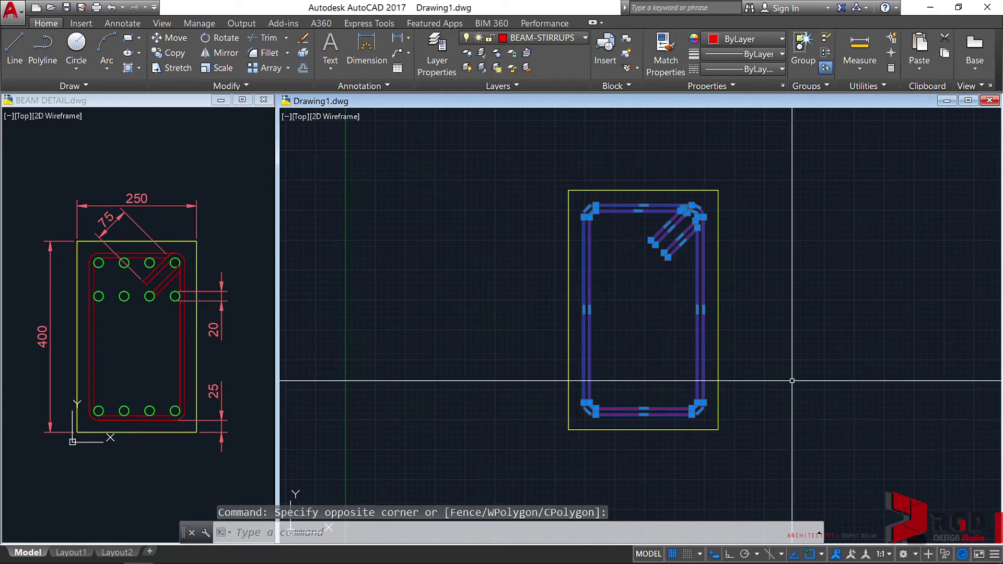
{"action": "right_click", "coordinate": [648, 304]}
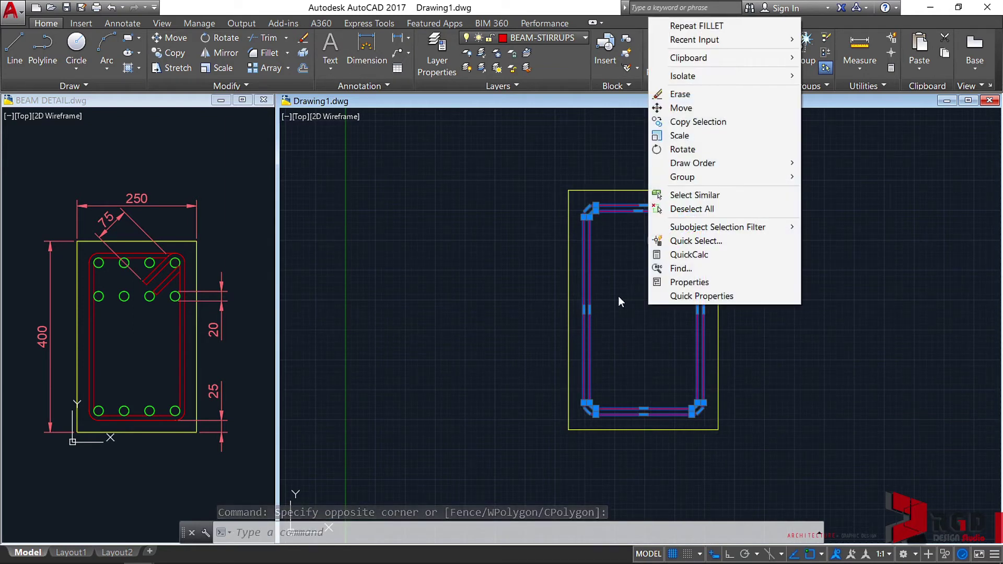
{"action": "mouse_move", "coordinate": [694, 178]}
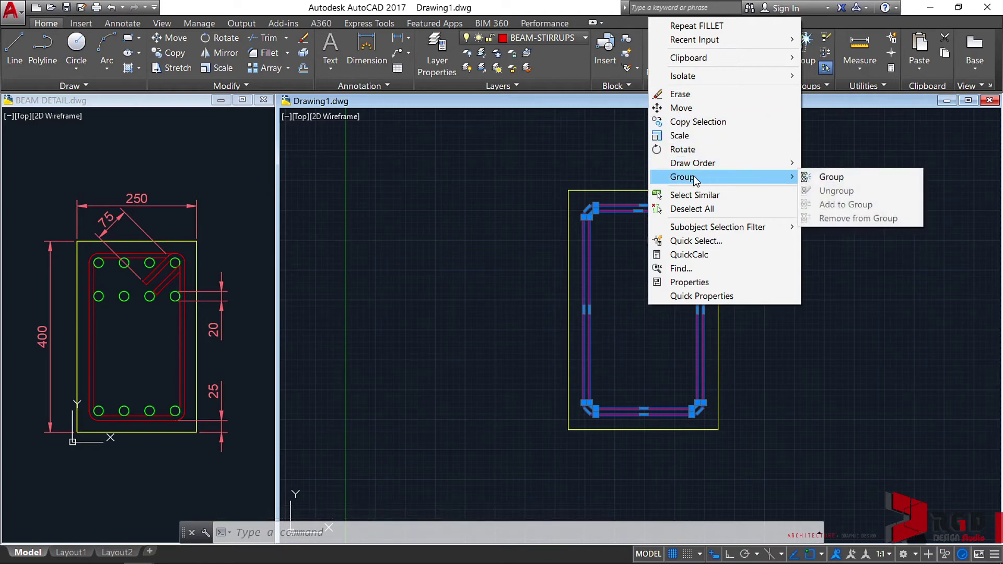
{"action": "left_click", "coordinate": [836, 178]}
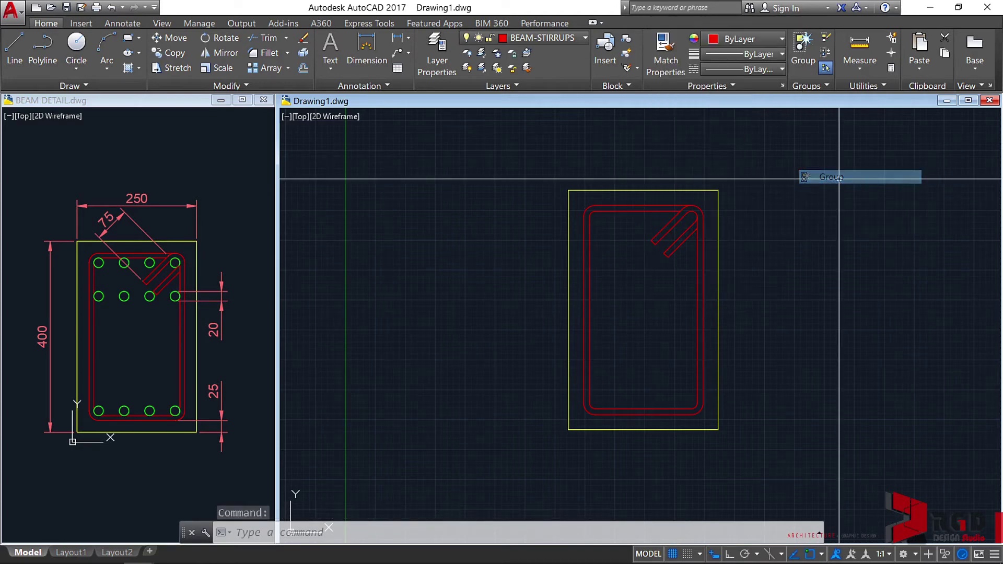
{"action": "left_click", "coordinate": [677, 243]}
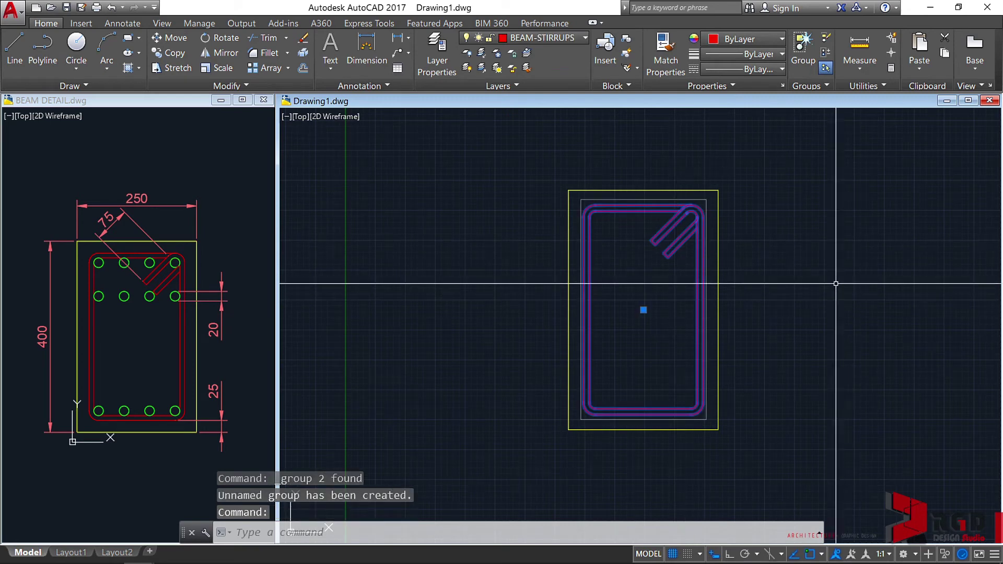
{"action": "key", "text": "Escape"}
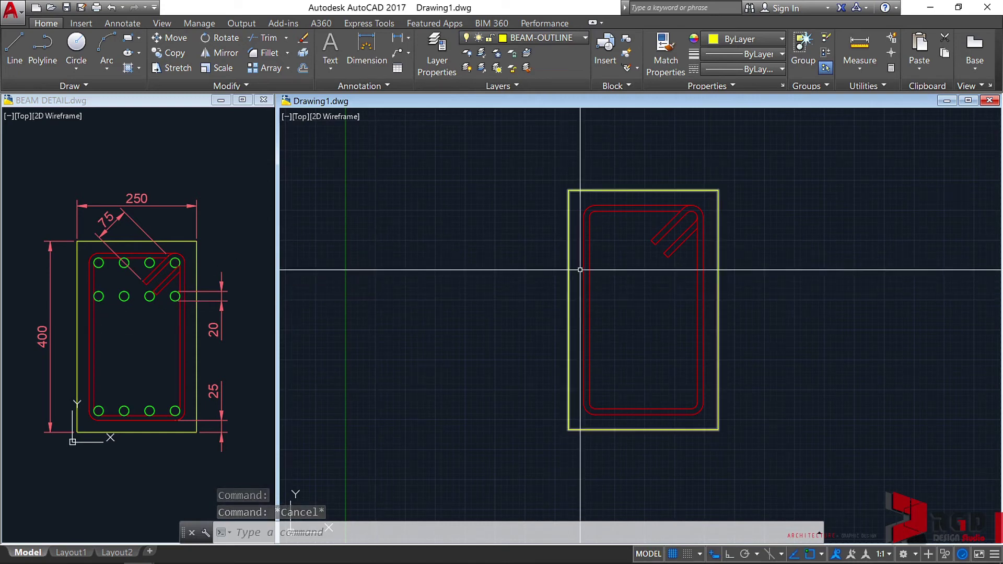
Draw a radius-10 bar circle inside the stirrup's top-right hook bend.
{"action": "middle_click_drag", "start_coordinate": [649, 255], "coordinate": [516, 280]}
{"action": "scroll", "coordinate": [465, 267], "scroll_direction": "up", "scroll_amount": 2}
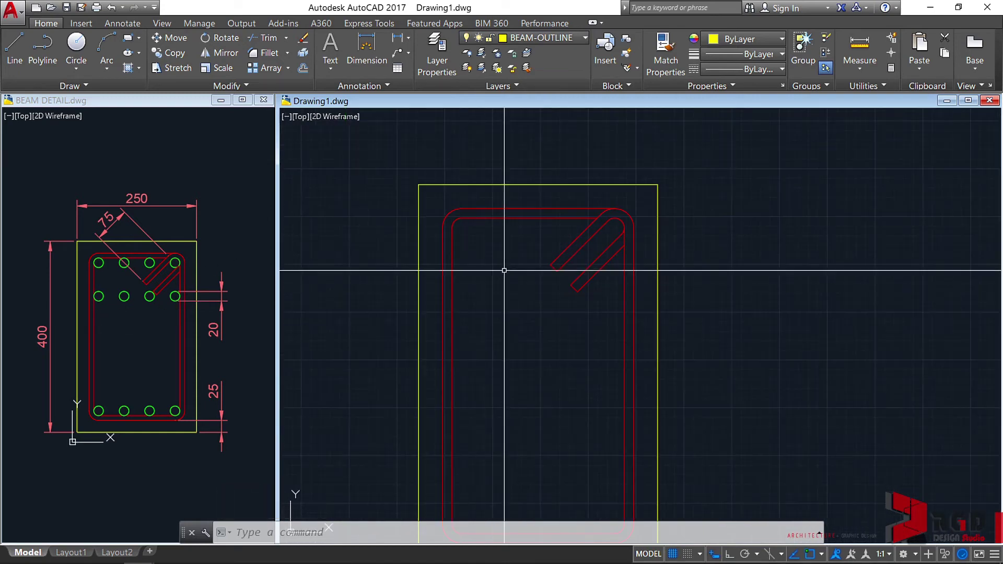
{"action": "key", "text": "Return"}
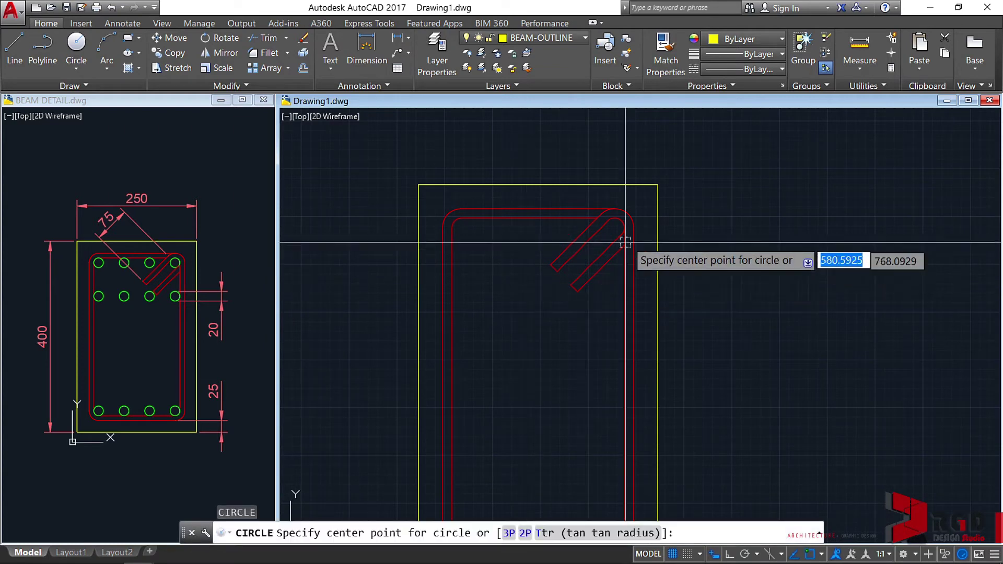
{"action": "scroll", "coordinate": [611, 227], "scroll_direction": "up", "scroll_amount": 4}
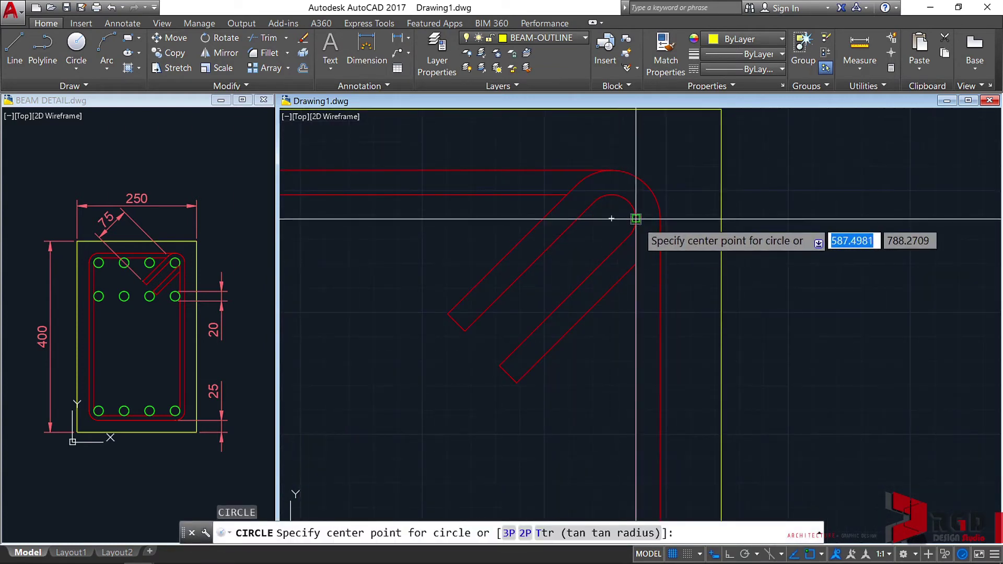
{"action": "left_click", "coordinate": [610, 218]}
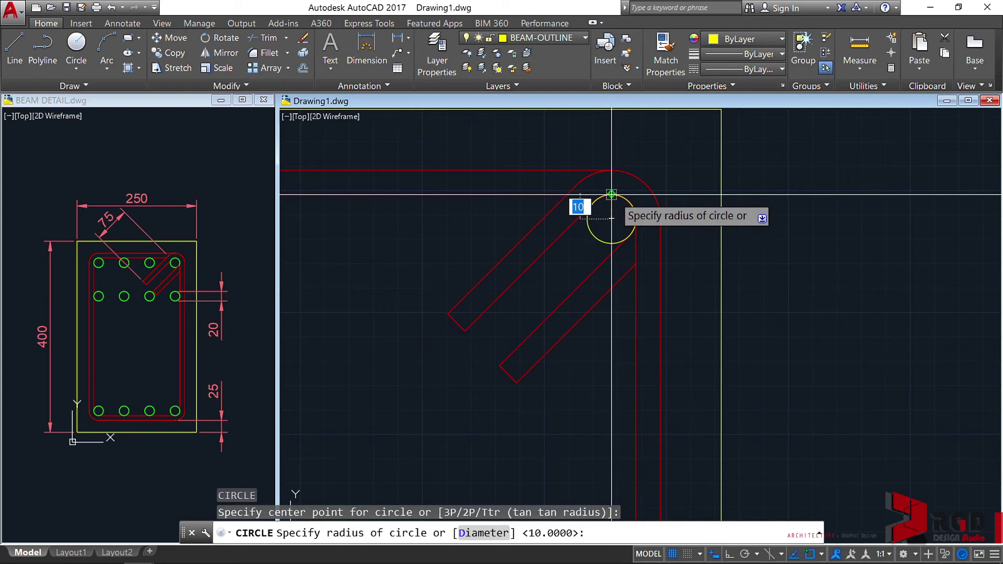
{"action": "key", "text": "Return"}
{"action": "key", "text": "Escape"}
{"action": "scroll", "coordinate": [611, 217], "scroll_direction": "down", "scroll_amount": 1}
{"action": "mouse_move", "coordinate": [576, 233]}
{"action": "middle_mouse_down"}
{"action": "mouse_move", "coordinate": [612, 224]}
{"action": "mouse_move", "coordinate": [631, 237]}
{"action": "middle_mouse_up"}
Make BEAM-BARS the current layer through the LA layer manager.
{"action": "key", "text": "Escape"}
{"action": "key", "text": "Escape"}
{"action": "type", "text": "la"}
{"action": "key", "text": "Return"}
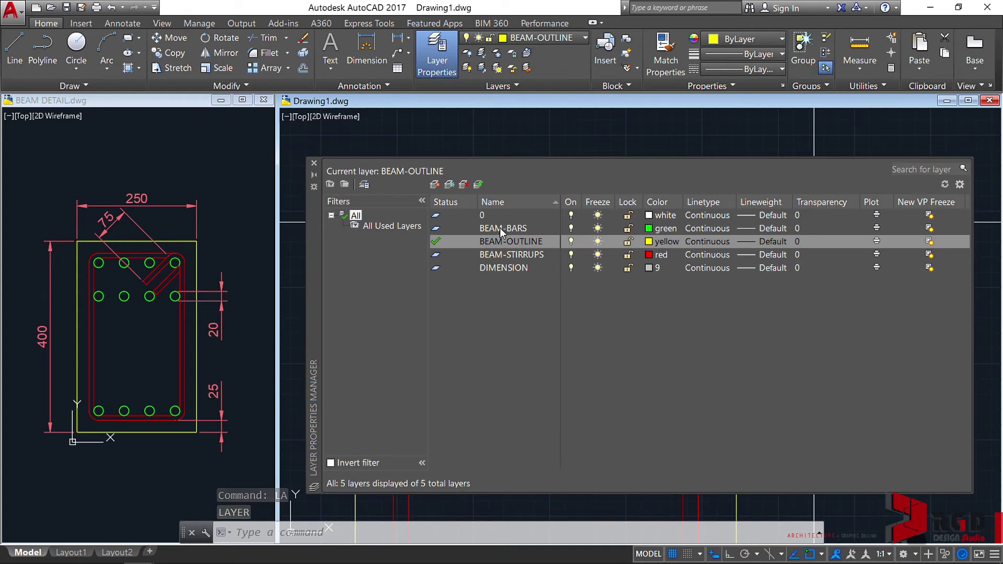
{"action": "double_click", "coordinate": [500, 227]}
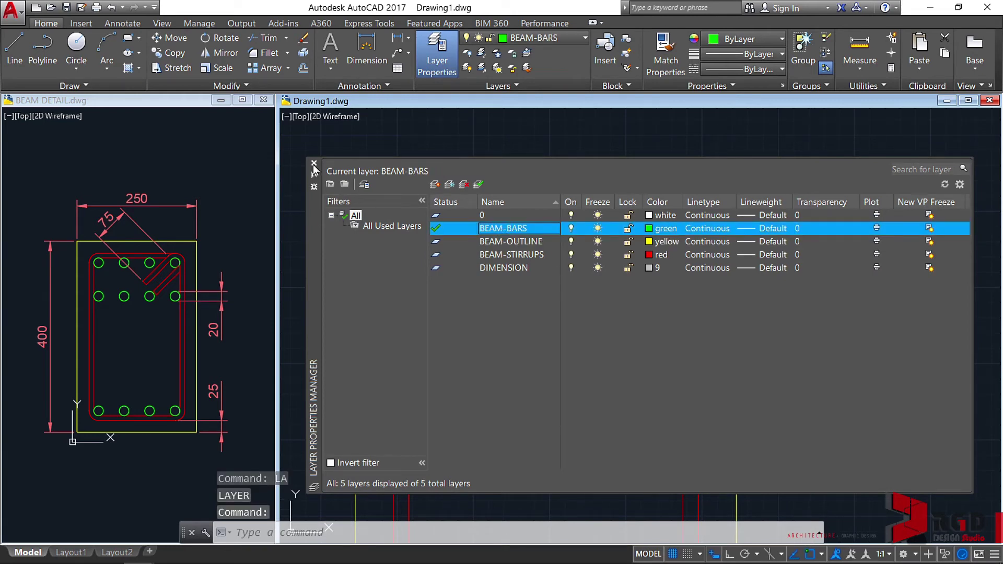
{"action": "left_click", "coordinate": [314, 164]}
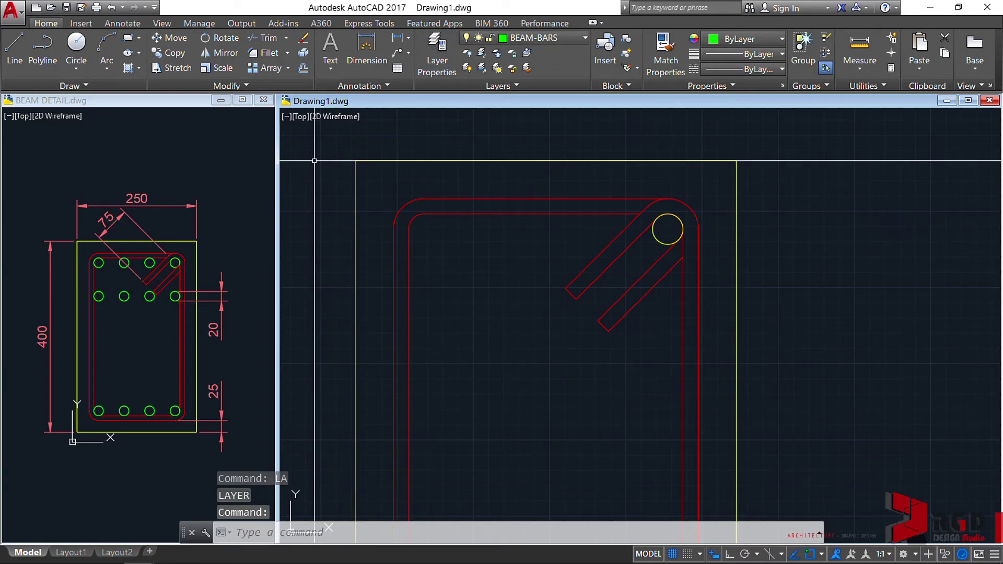
Assign the corner circle to the BEAM-BARS layer and reselect it.
{"action": "left_click", "coordinate": [657, 239]}
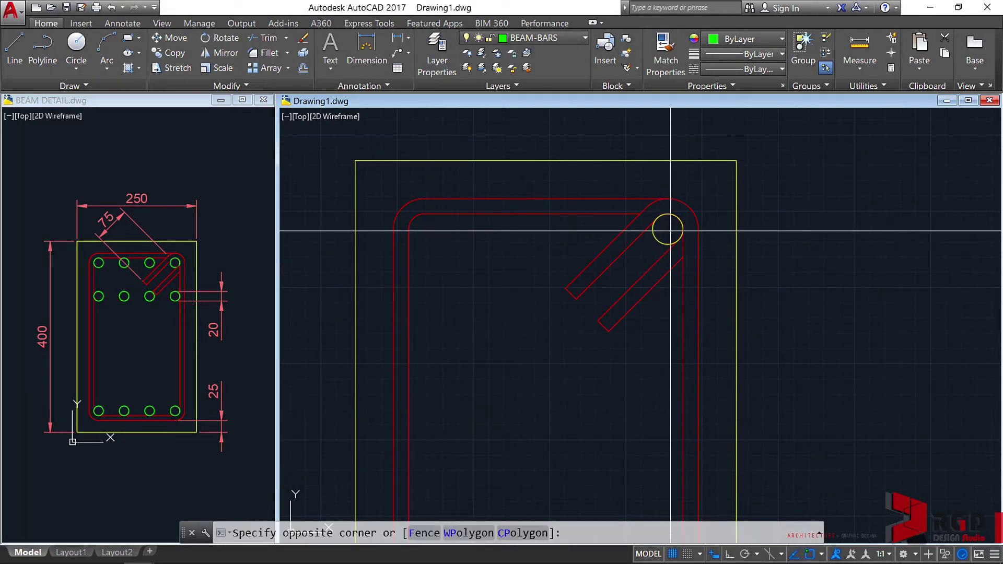
{"action": "left_click", "coordinate": [648, 246]}
{"action": "left_click", "coordinate": [568, 40]}
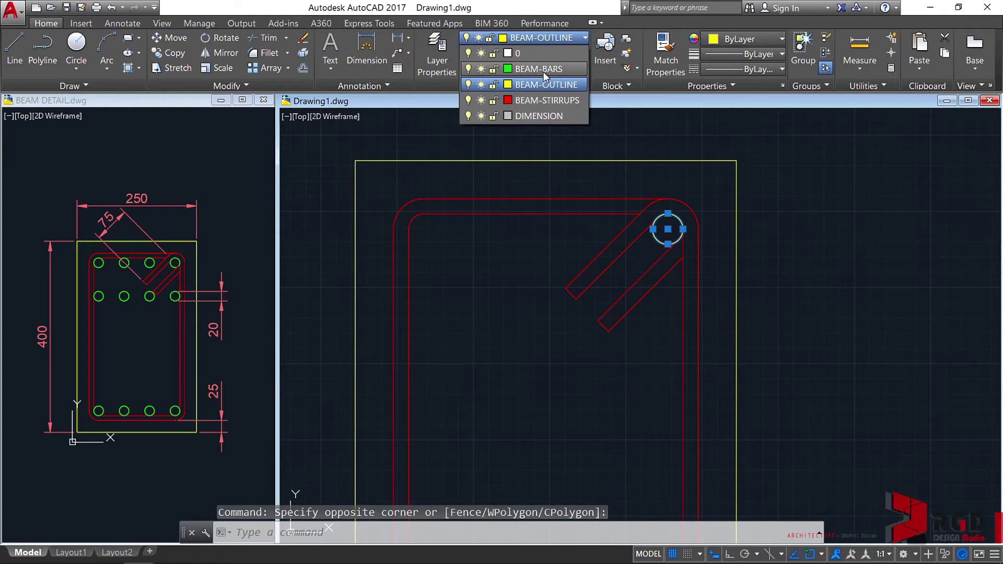
{"action": "left_click", "coordinate": [545, 68]}
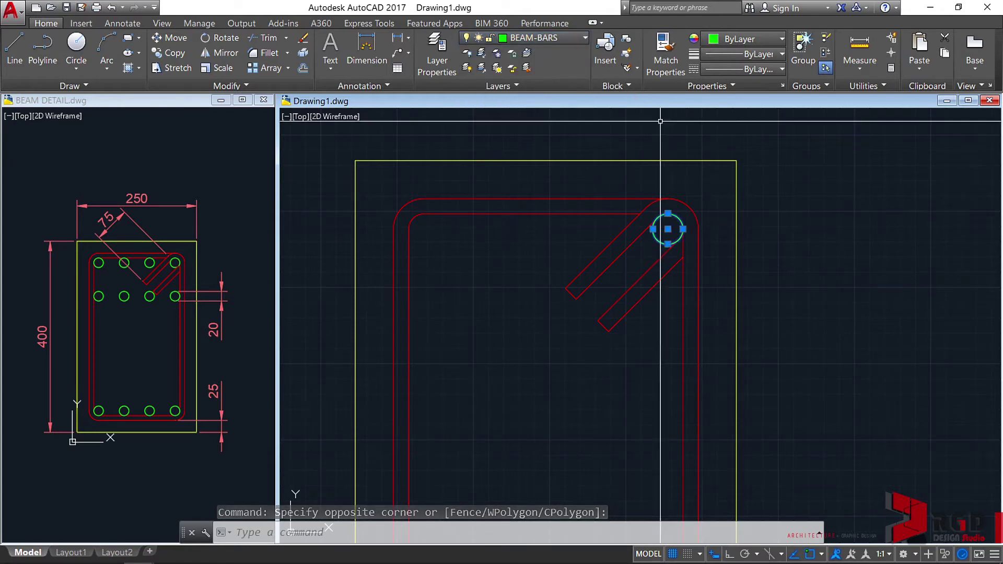
{"action": "key", "text": "Escape"}
{"action": "left_click", "coordinate": [665, 229]}
{"action": "left_click", "coordinate": [658, 237]}
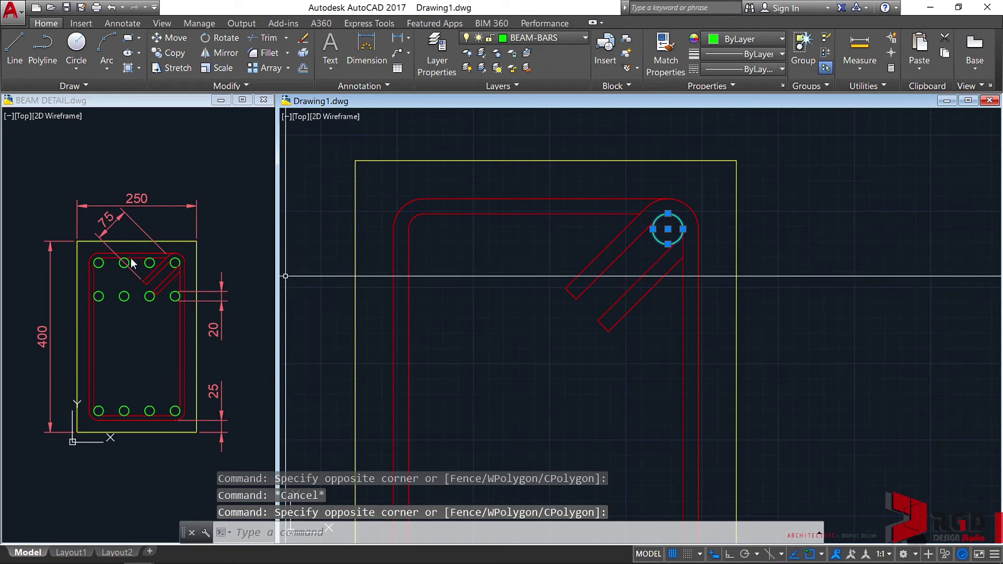
Start copying the corner bar with CO, using its centre as base point.
{"action": "type", "text": "CO"}
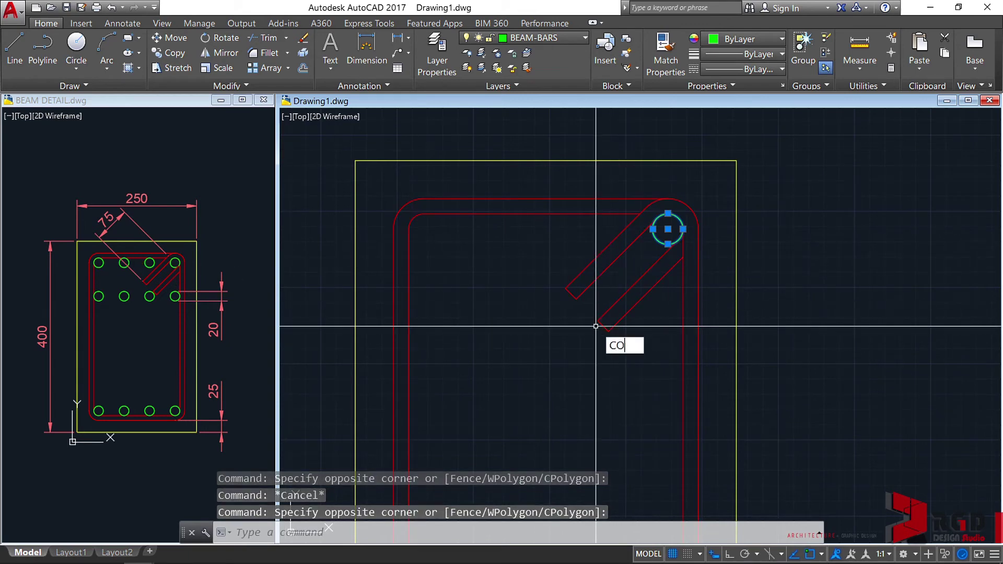
{"action": "key", "text": "Return"}
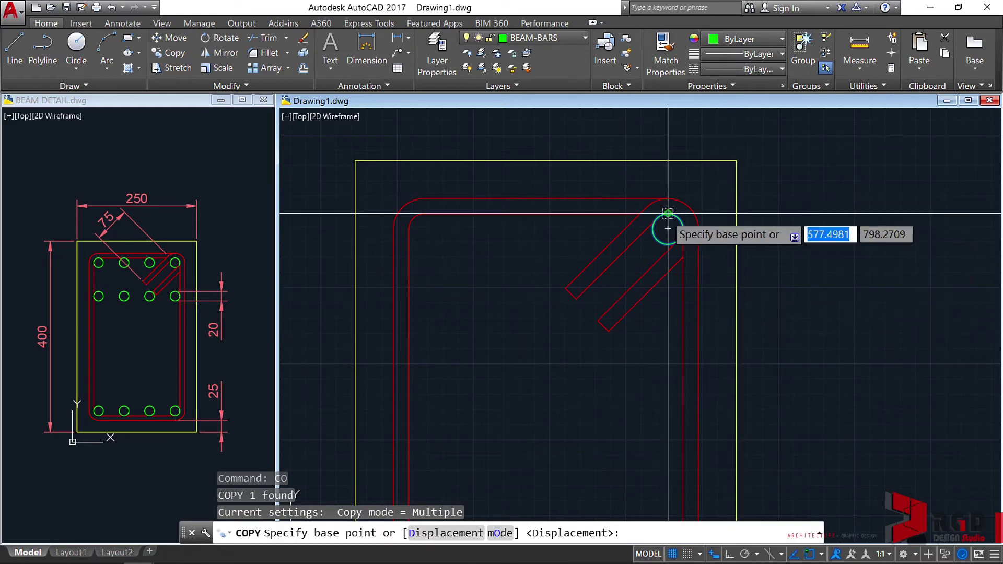
{"action": "scroll", "coordinate": [669, 230], "scroll_direction": "up", "scroll_amount": 3}
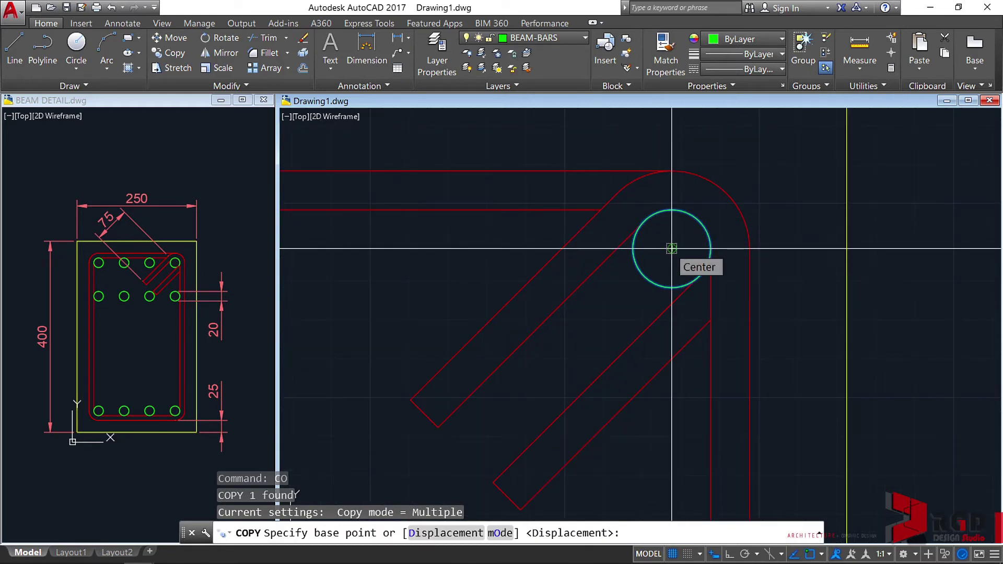
{"action": "left_click", "coordinate": [671, 248]}
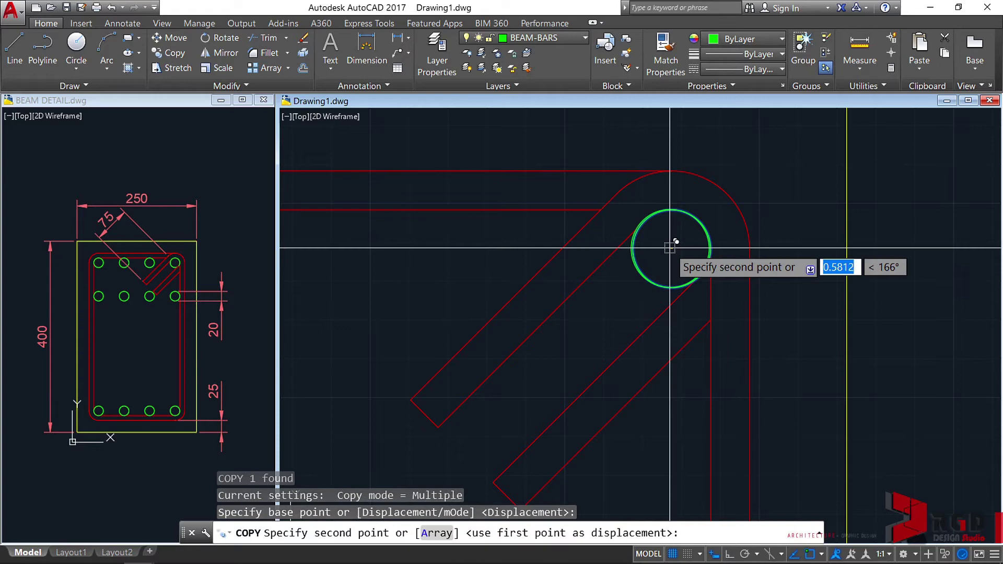
{"action": "scroll", "coordinate": [508, 250], "scroll_direction": "down", "scroll_amount": 2}
{"action": "middle_click_drag", "start_coordinate": [509, 250], "coordinate": [698, 249]}
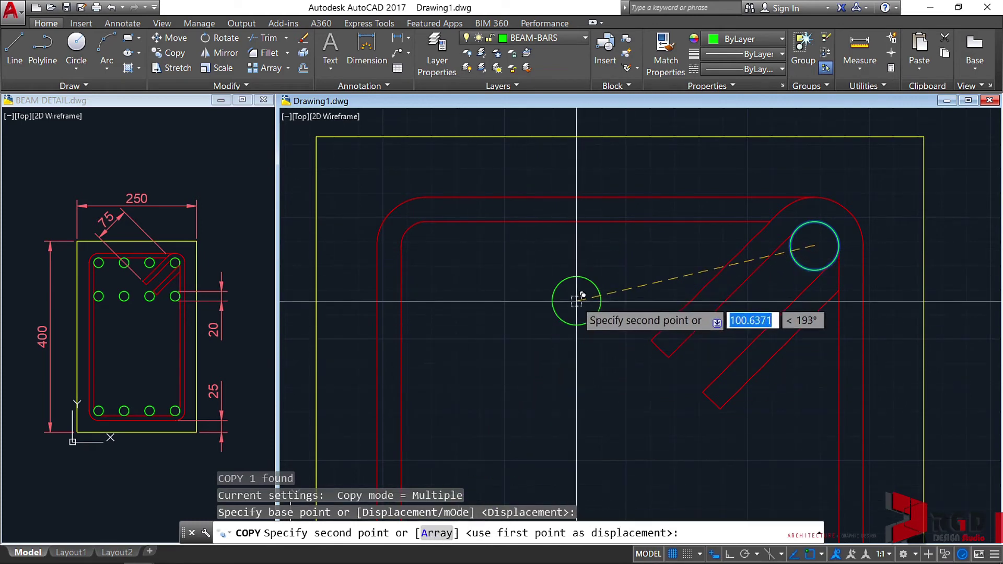
Array 4 bar copies fitted between the corner bar and the top-left corner.
{"action": "key", "text": "Return"}
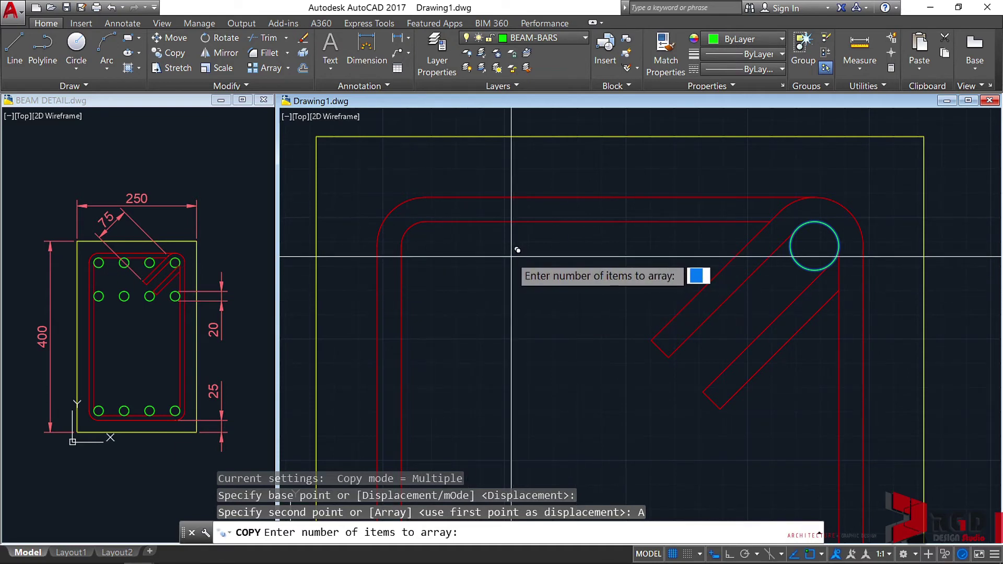
{"action": "key", "text": "Return"}
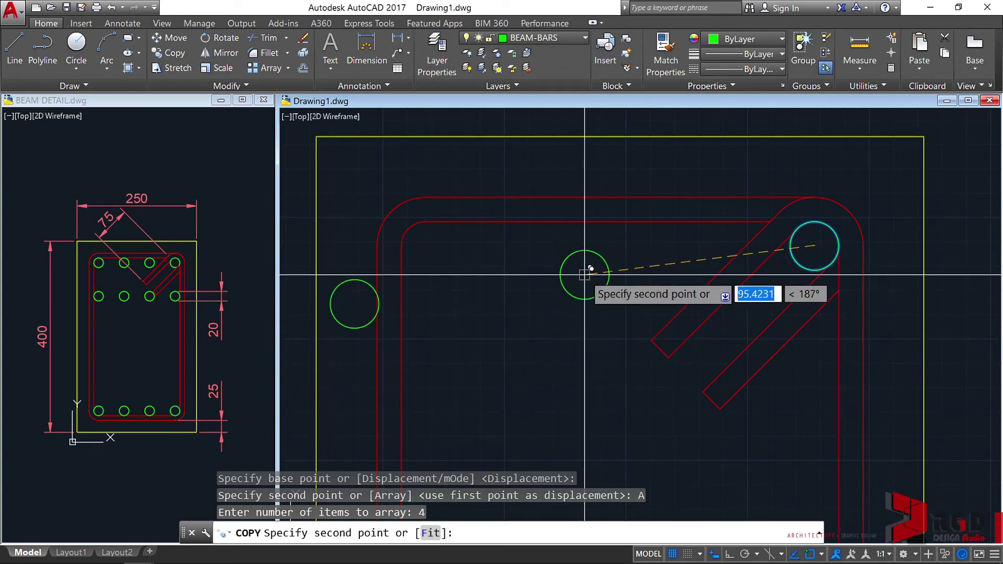
{"action": "type", "text": "F"}
{"action": "key", "text": "Return"}
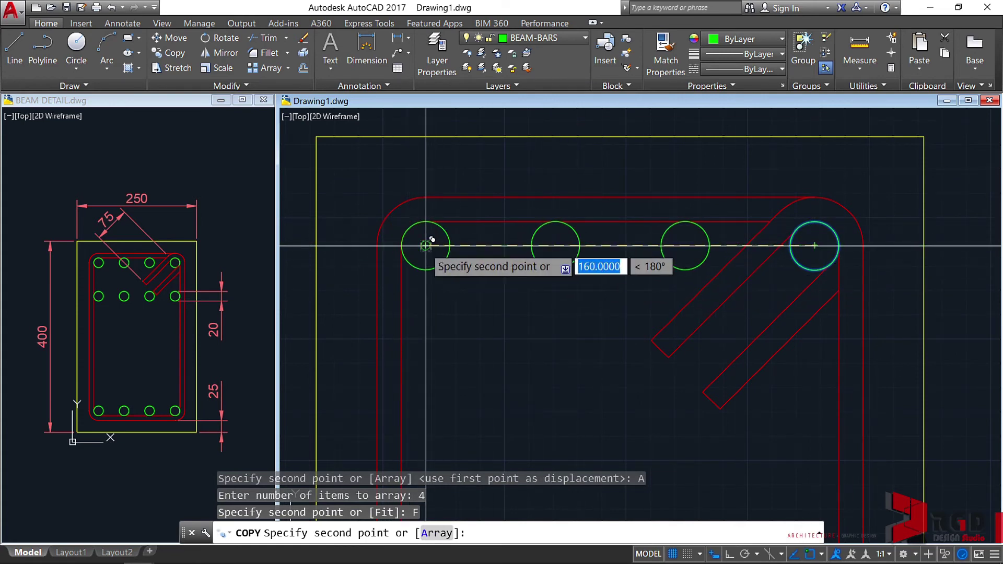
{"action": "scroll", "coordinate": [426, 245], "scroll_direction": "up", "scroll_amount": 4}
{"action": "scroll", "coordinate": [437, 251], "scroll_direction": "down", "scroll_amount": 1}
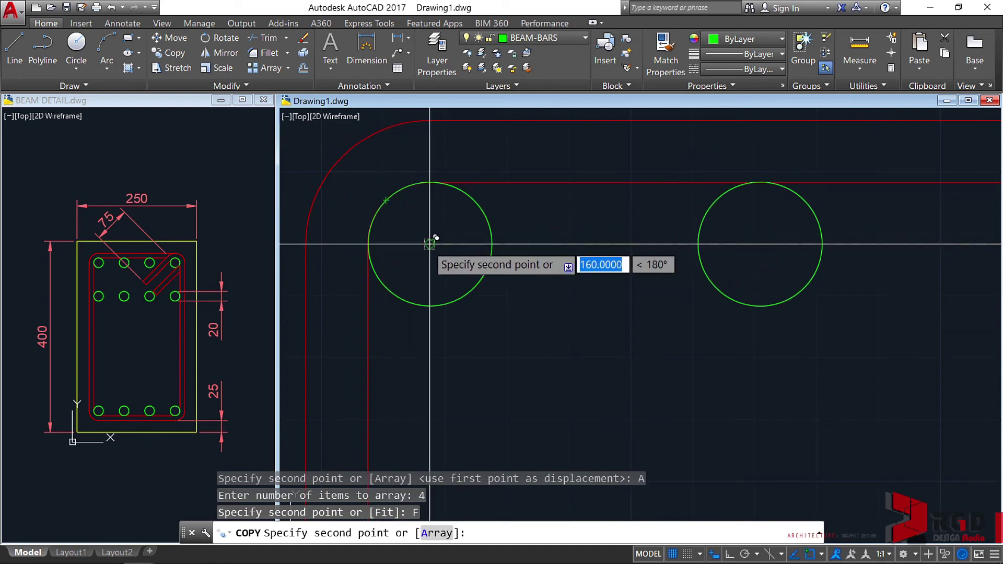
{"action": "left_click", "coordinate": [430, 242]}
{"action": "scroll", "coordinate": [533, 298], "scroll_direction": "down", "scroll_amount": 5}
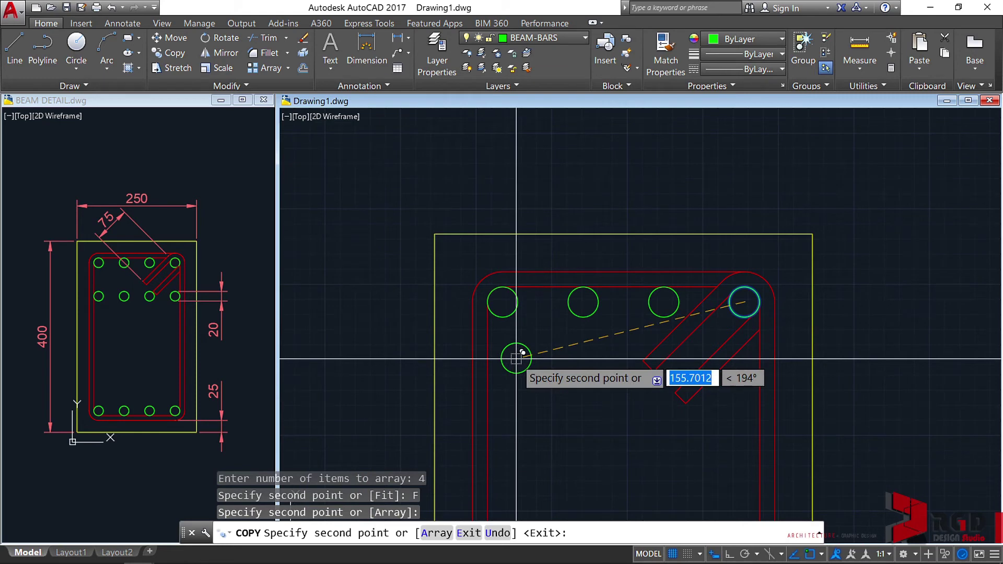
{"action": "key", "text": "Return"}
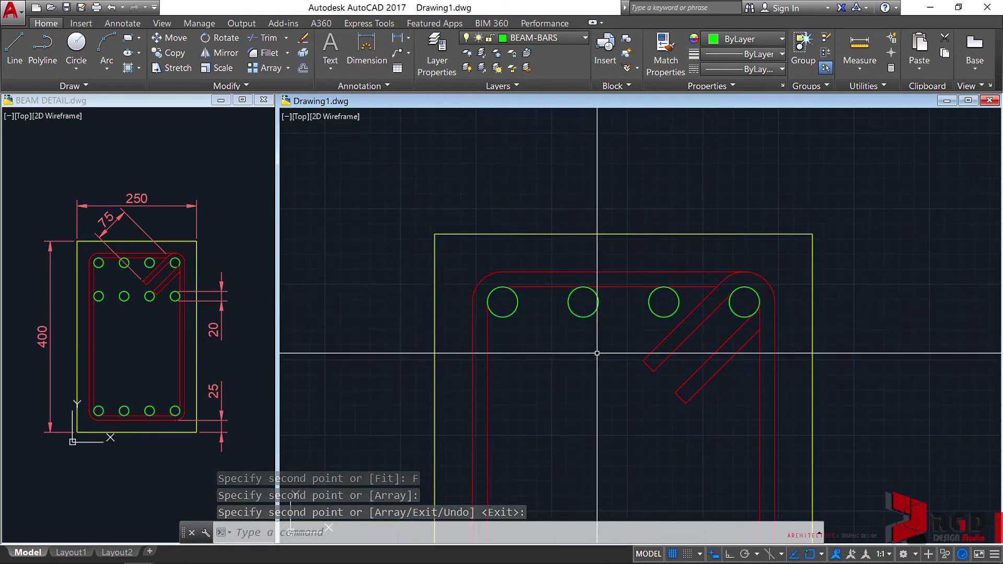
Window-select all four top-row bar circles.
{"action": "middle_click_drag", "start_coordinate": [597, 353], "coordinate": [630, 335]}
{"action": "left_click", "coordinate": [777, 283]}
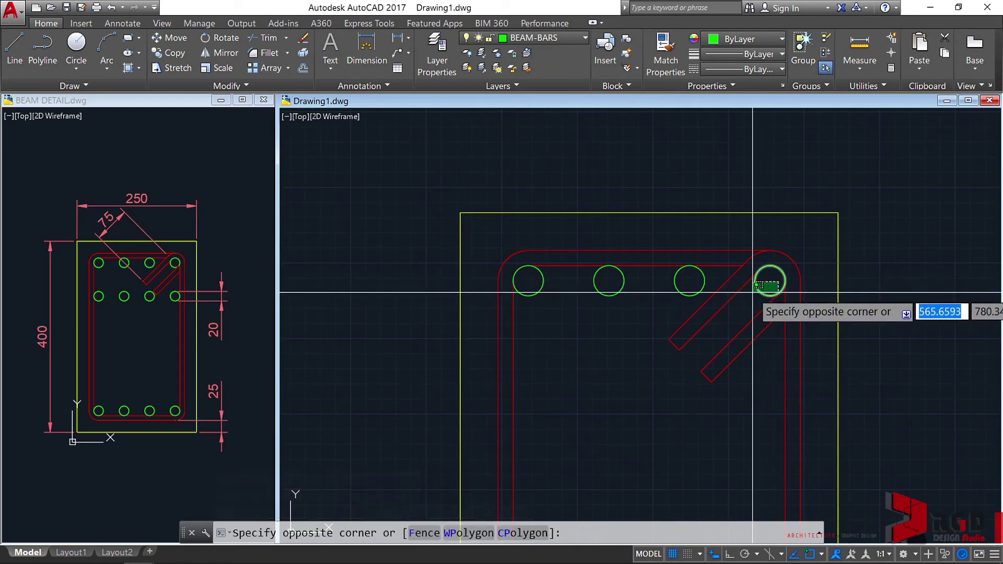
{"action": "left_click", "coordinate": [752, 292]}
{"action": "left_click", "coordinate": [489, 243]}
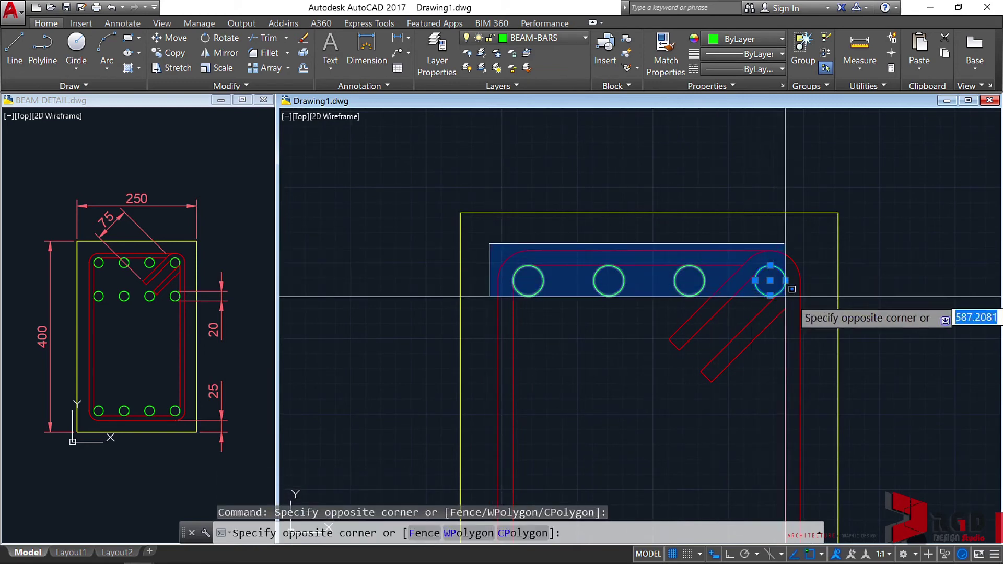
{"action": "left_click", "coordinate": [805, 301]}
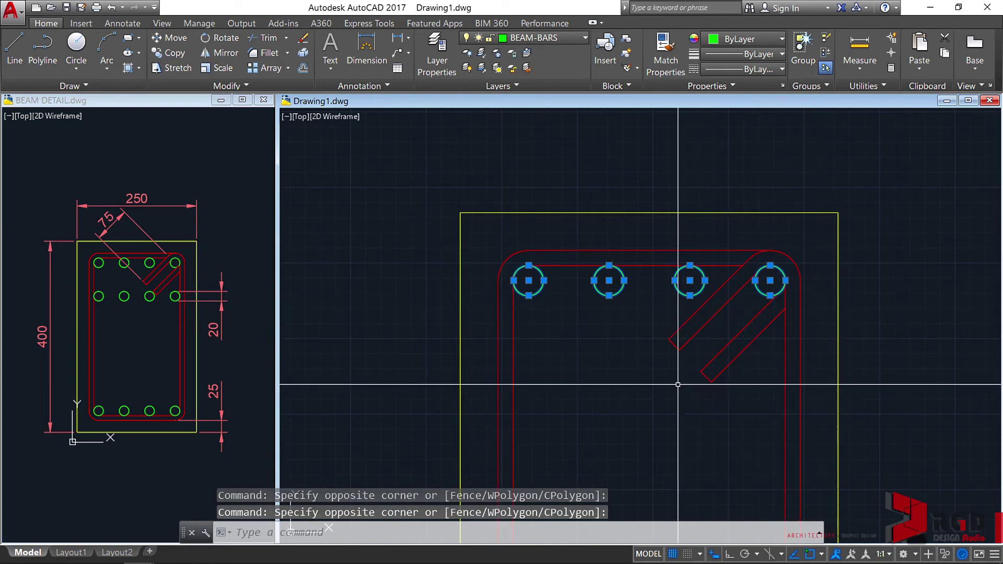
Copy the top row 70 units straight down with Ortho on.
{"action": "type", "text": "CO"}
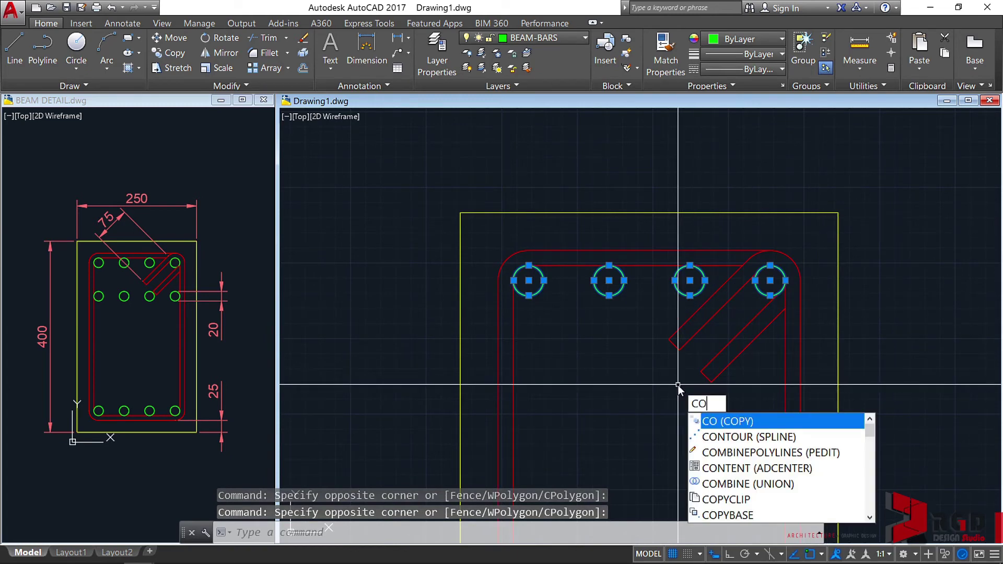
{"action": "key", "text": "Return"}
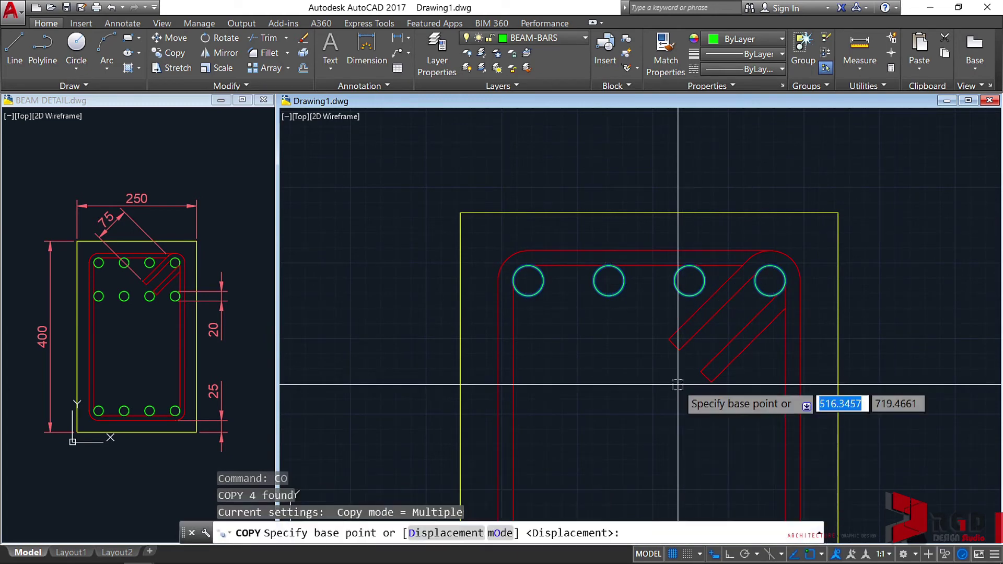
{"action": "left_click", "coordinate": [528, 296]}
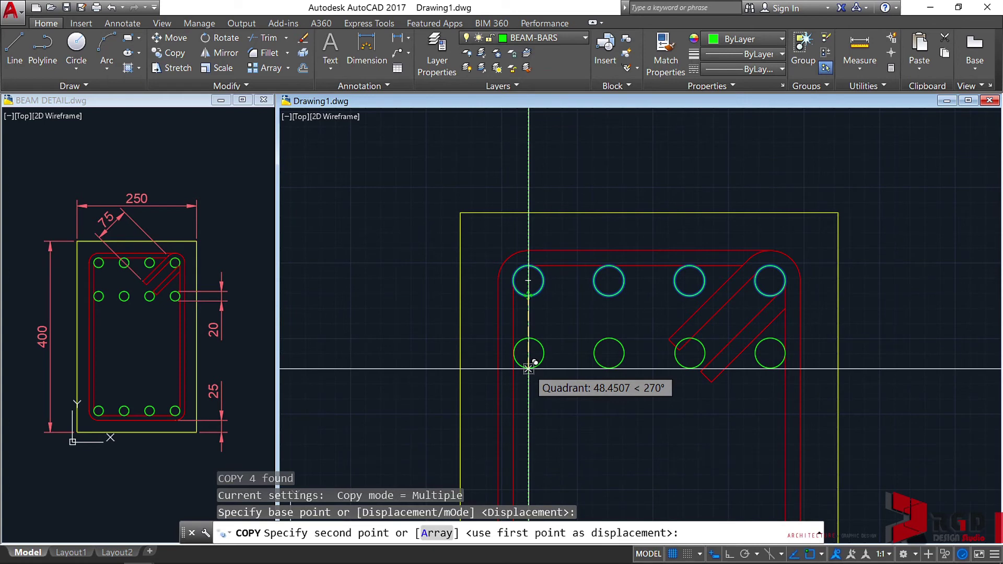
{"action": "key", "text": "F8"}
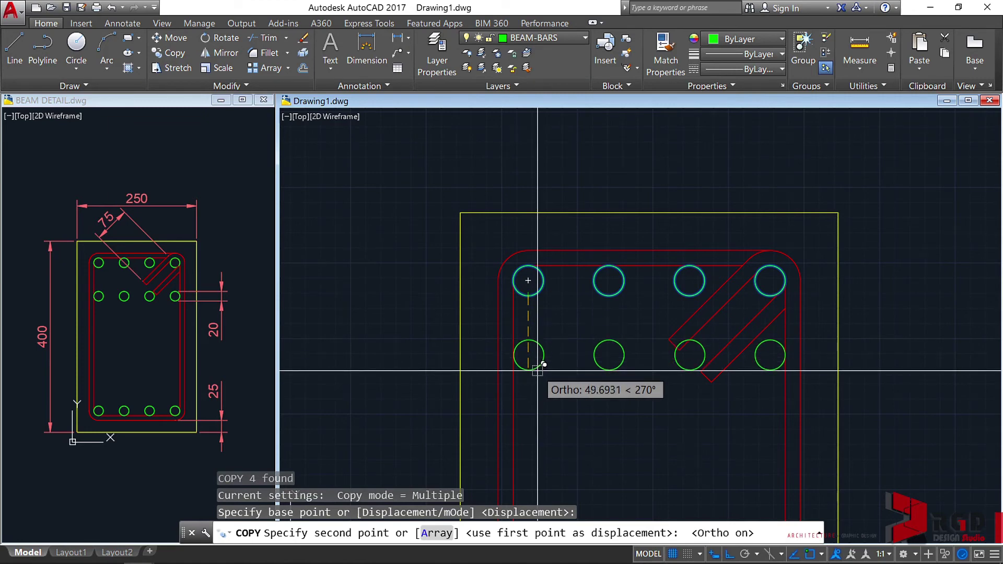
{"action": "type", "text": "70"}
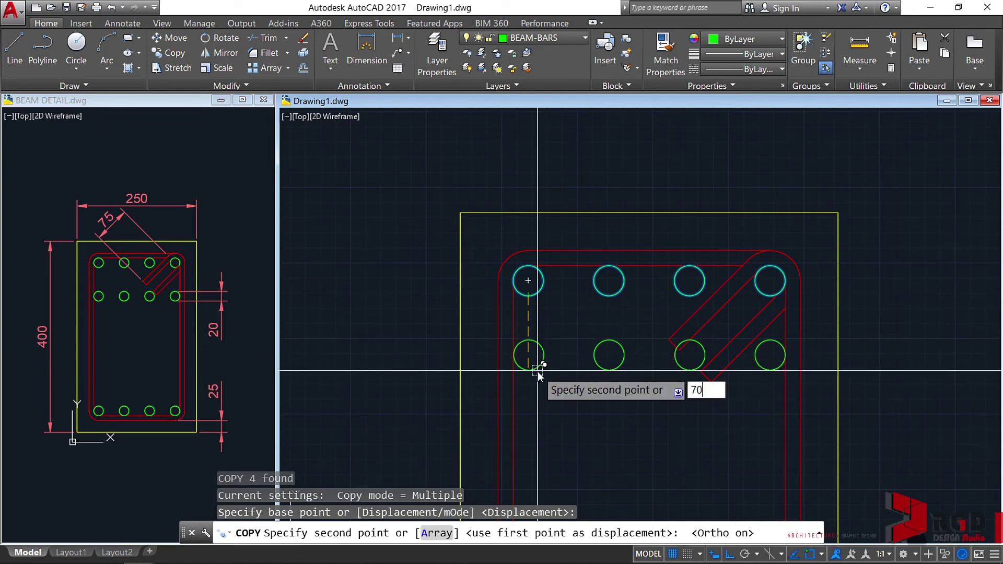
{"action": "key", "text": "Return"}
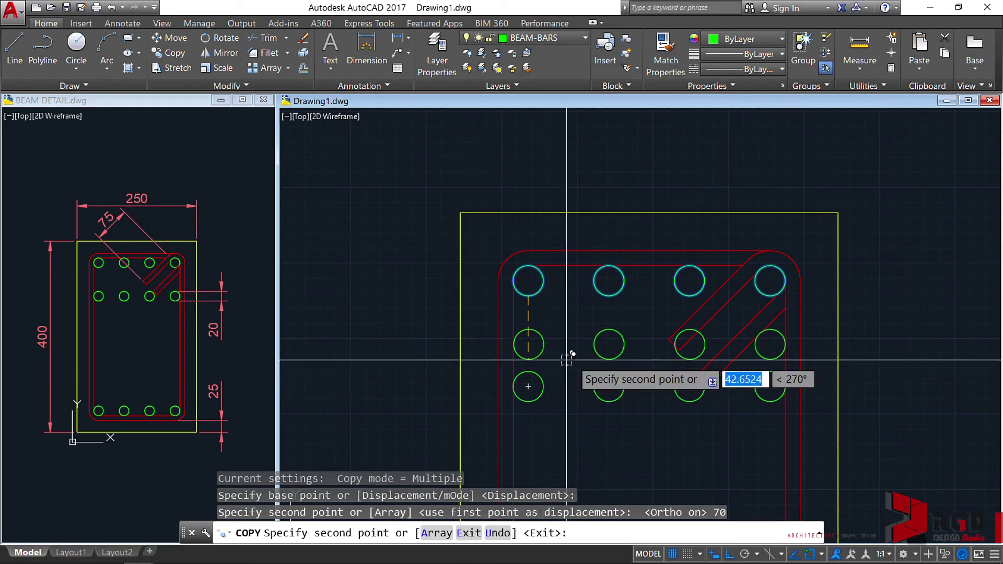
{"action": "key", "text": "Escape"}
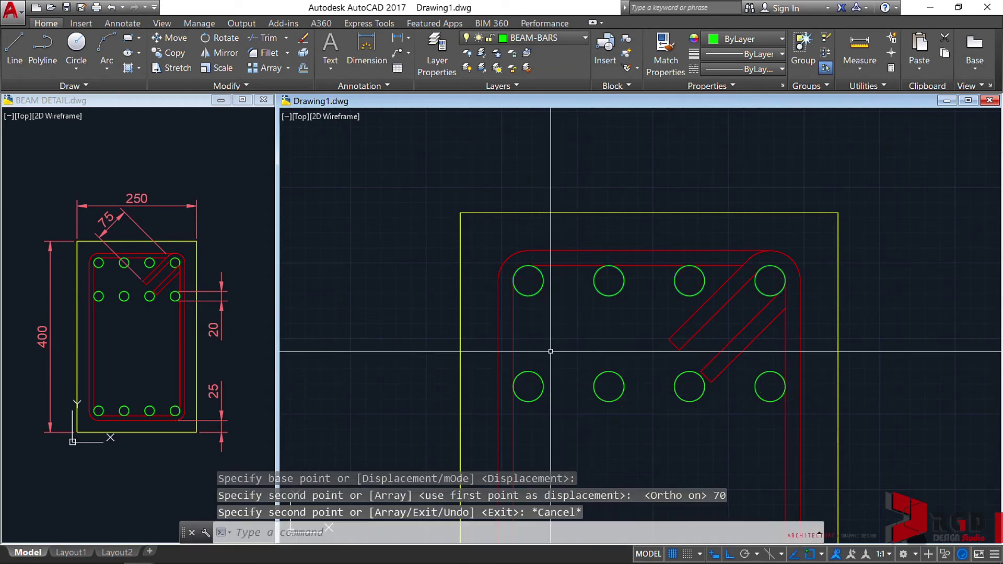
{"action": "type", "text": "di"}
{"action": "key", "text": "Return"}
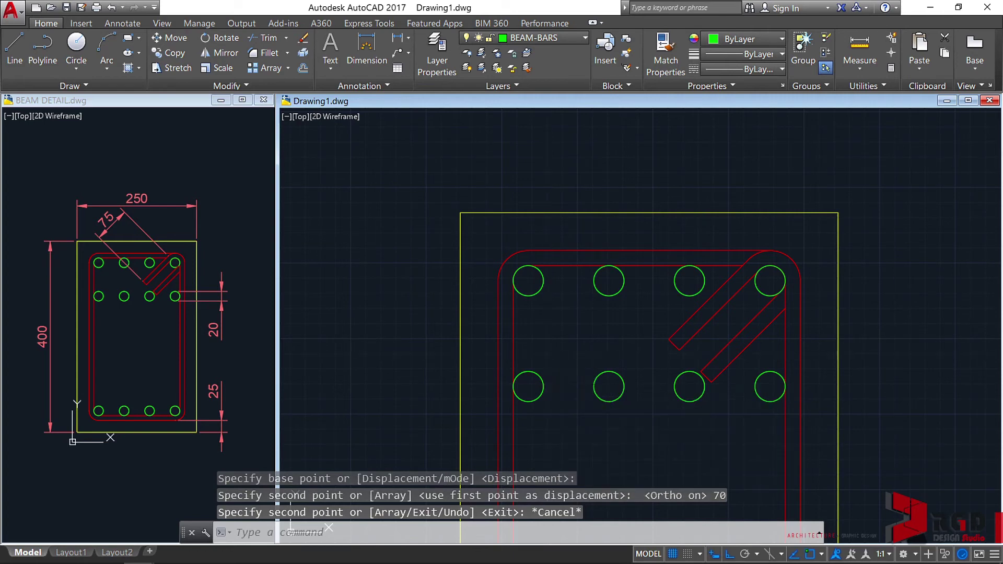
{"action": "left_click", "coordinate": [528, 371]}
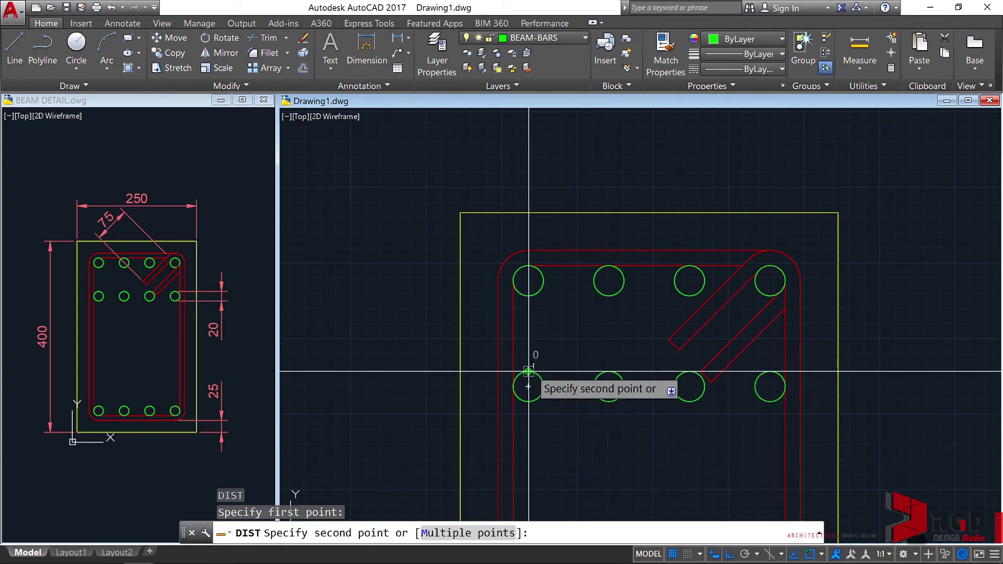
{"action": "left_click", "coordinate": [528, 295]}
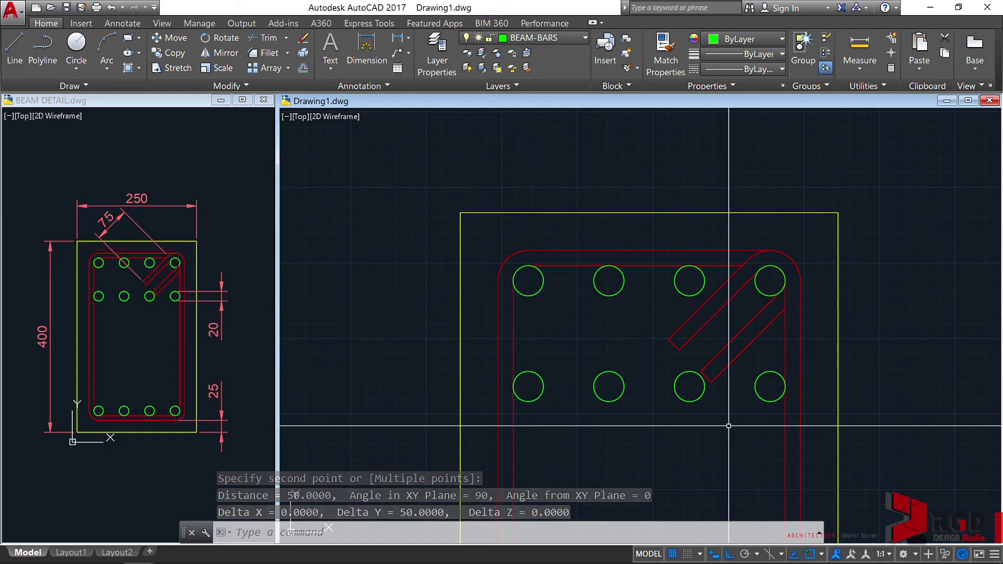
{"action": "middle_click_drag", "start_coordinate": [735, 381], "coordinate": [684, 369]}
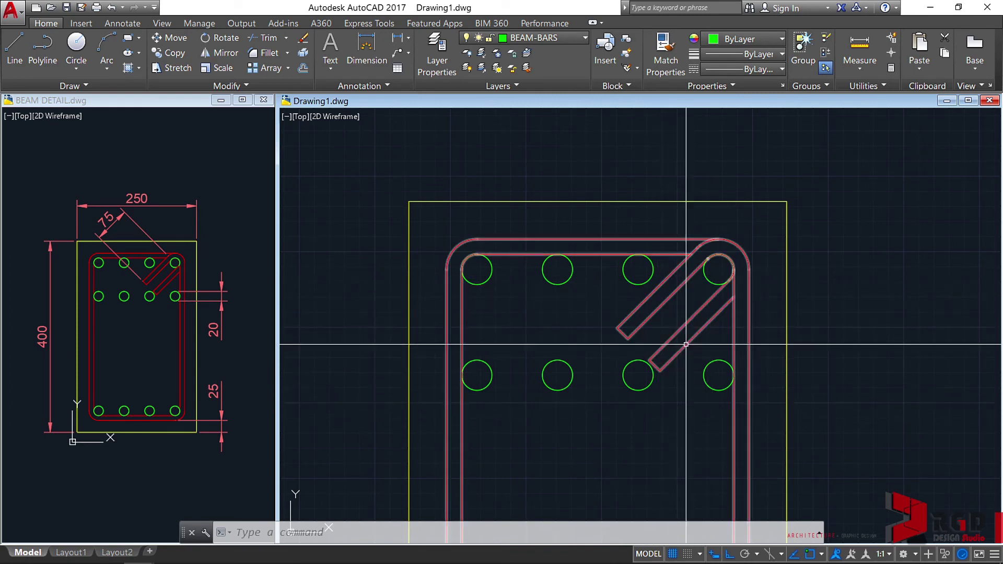
{"action": "middle_click_drag", "start_coordinate": [677, 355], "coordinate": [696, 308]}
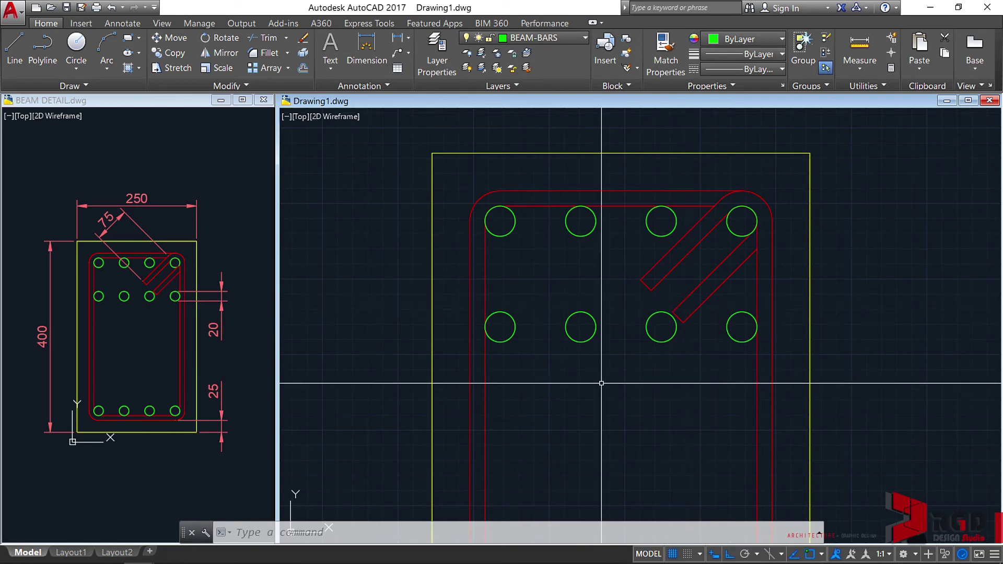
{"action": "scroll", "coordinate": [697, 292], "scroll_direction": "down", "scroll_amount": 2}
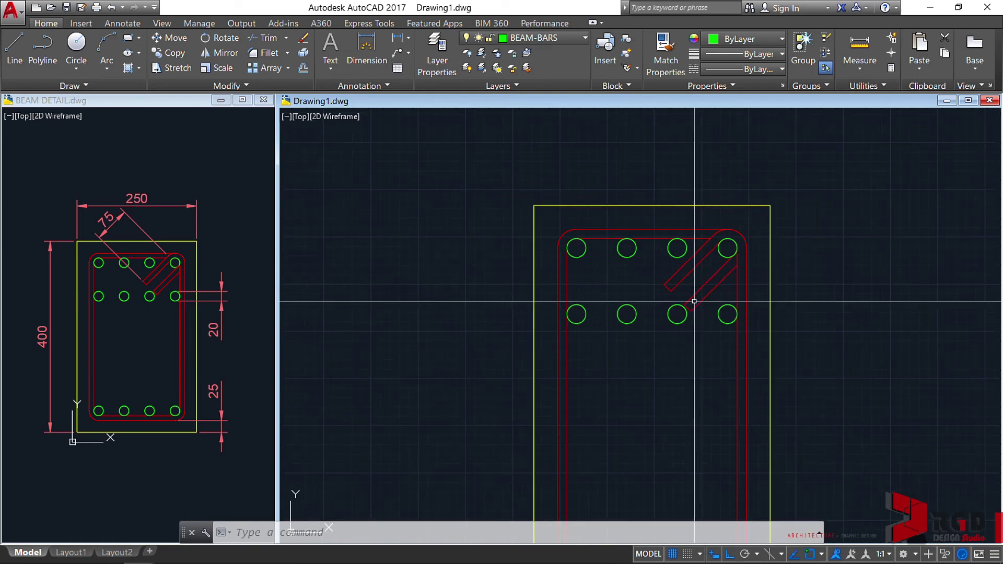
{"action": "middle_click_drag", "start_coordinate": [694, 297], "coordinate": [690, 236]}
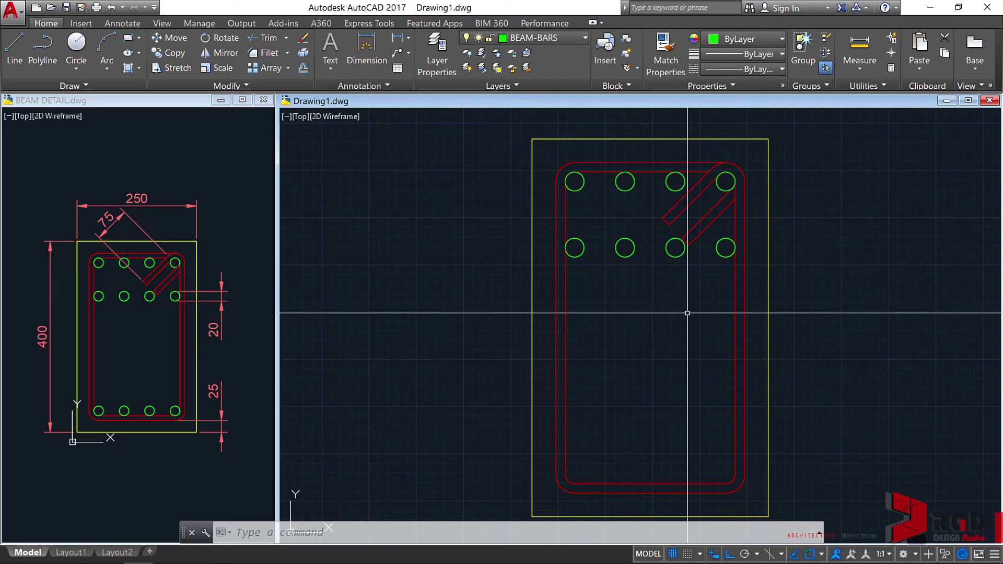
{"action": "middle_click_drag", "start_coordinate": [637, 350], "coordinate": [636, 328]}
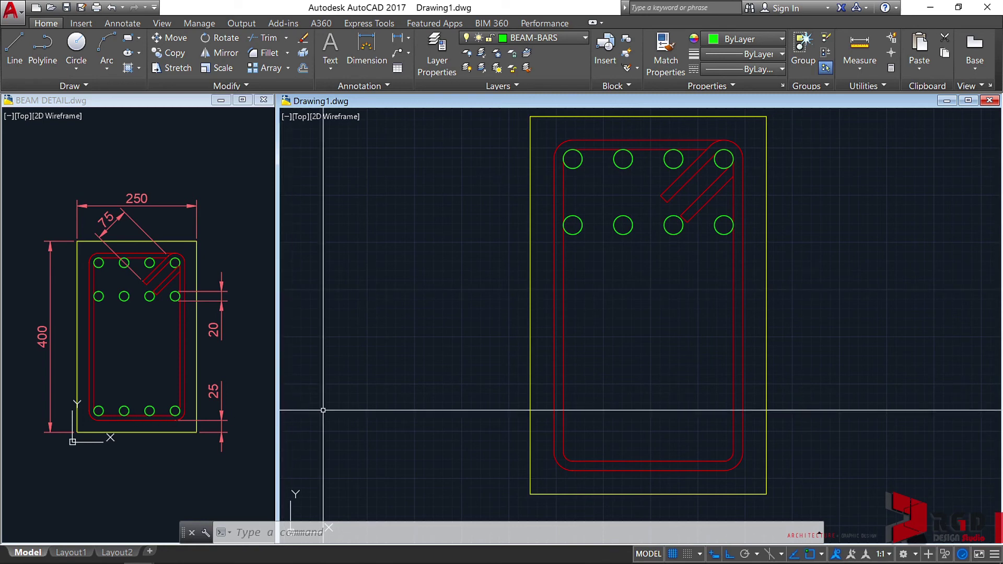
{"action": "middle_click_drag", "start_coordinate": [680, 331], "coordinate": [612, 342]}
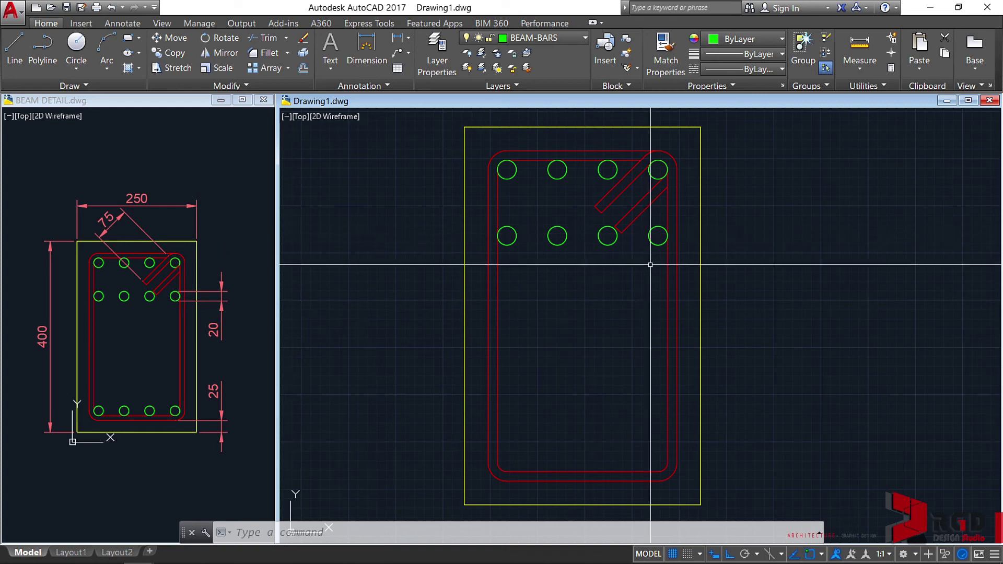
{"action": "scroll", "coordinate": [651, 264], "scroll_direction": "down", "scroll_amount": 3}
{"action": "middle_click_drag", "start_coordinate": [651, 264], "coordinate": [636, 271]}
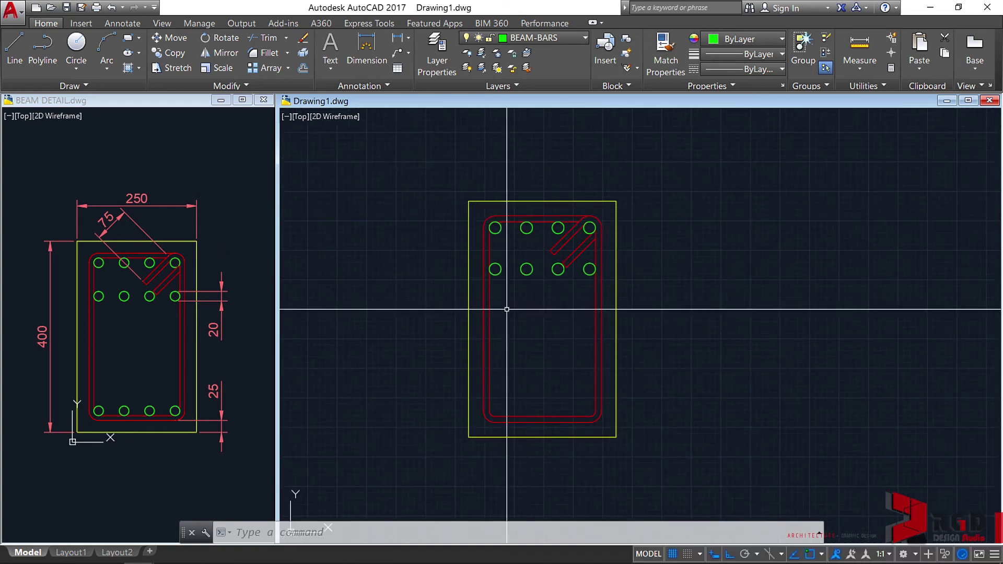
Mirror the four top bars about the side midpoints, keeping the originals.
{"action": "scroll", "coordinate": [538, 230], "scroll_direction": "up", "scroll_amount": 4}
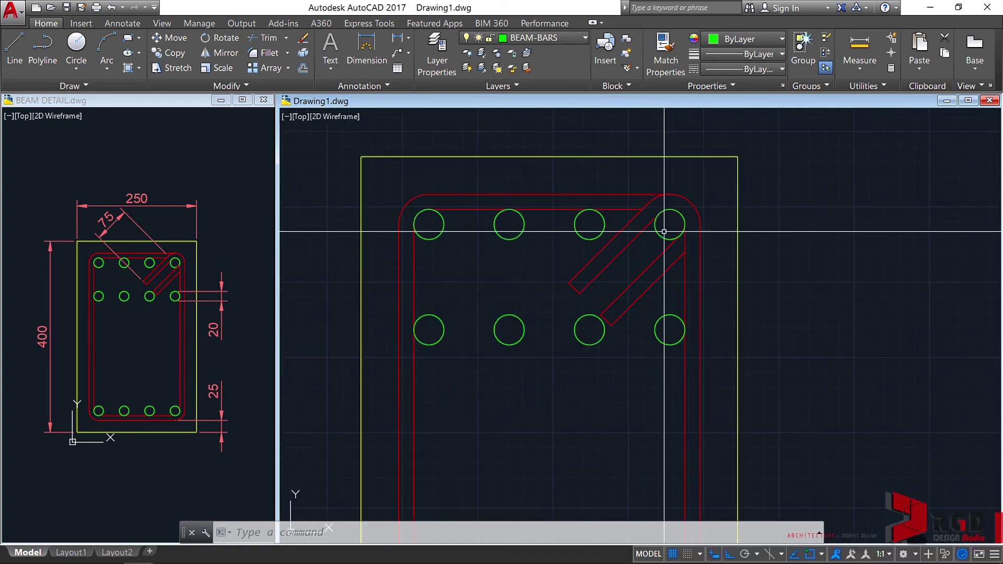
{"action": "left_click", "coordinate": [671, 224]}
{"action": "left_click", "coordinate": [598, 226]}
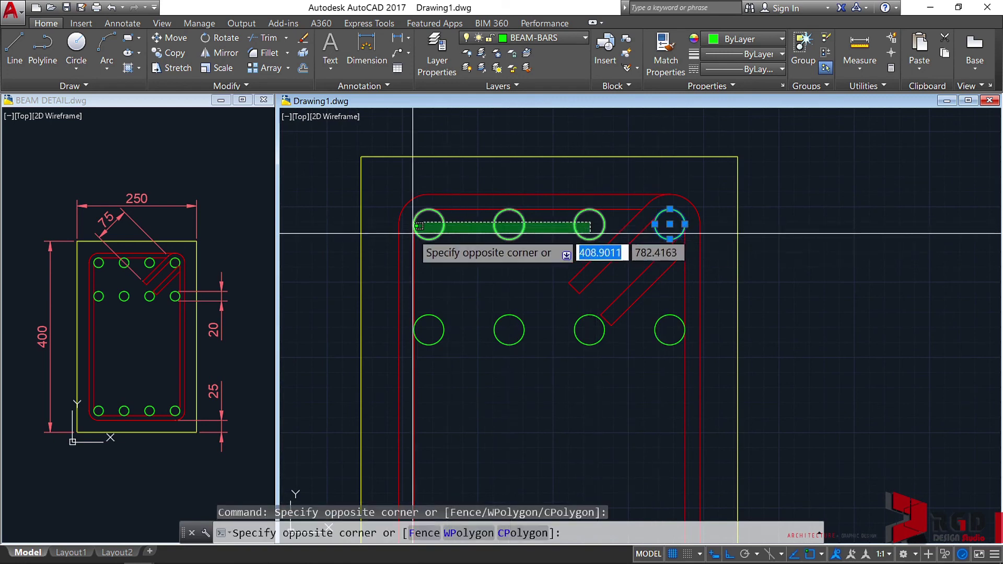
{"action": "left_click", "coordinate": [433, 235]}
{"action": "scroll", "coordinate": [546, 232], "scroll_direction": "down", "scroll_amount": 5}
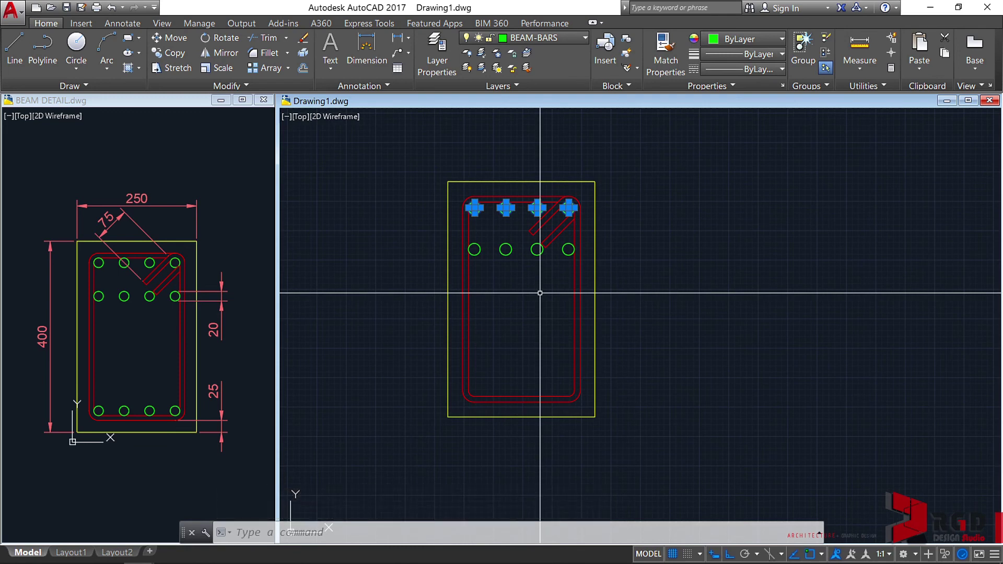
{"action": "type", "text": "I"}
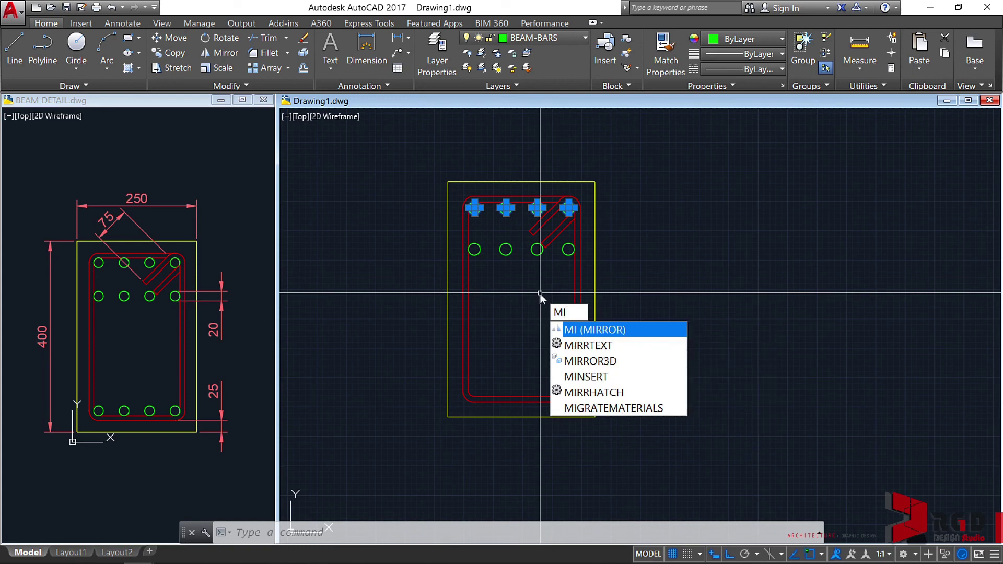
{"action": "key", "text": "Return"}
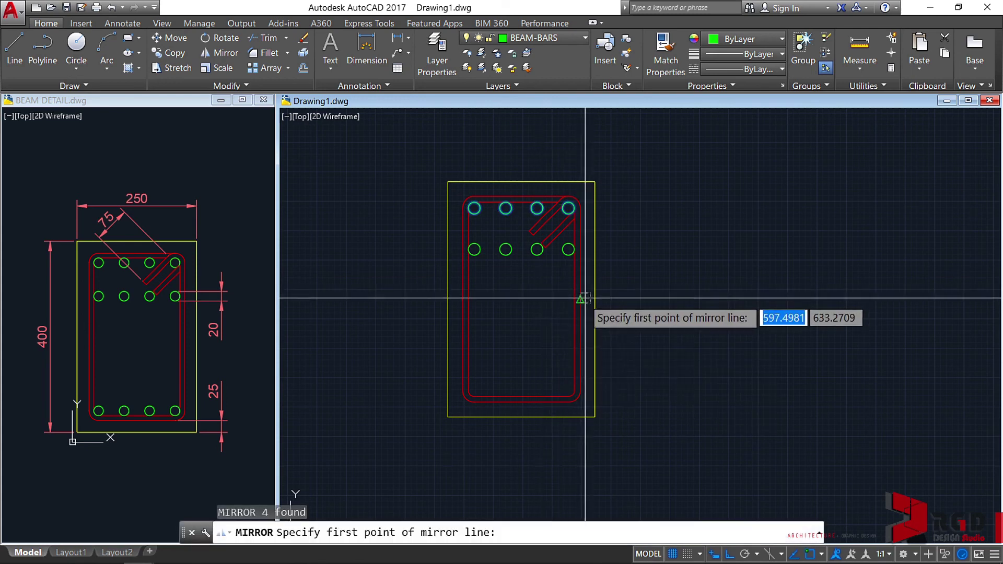
{"action": "left_click", "coordinate": [579, 299]}
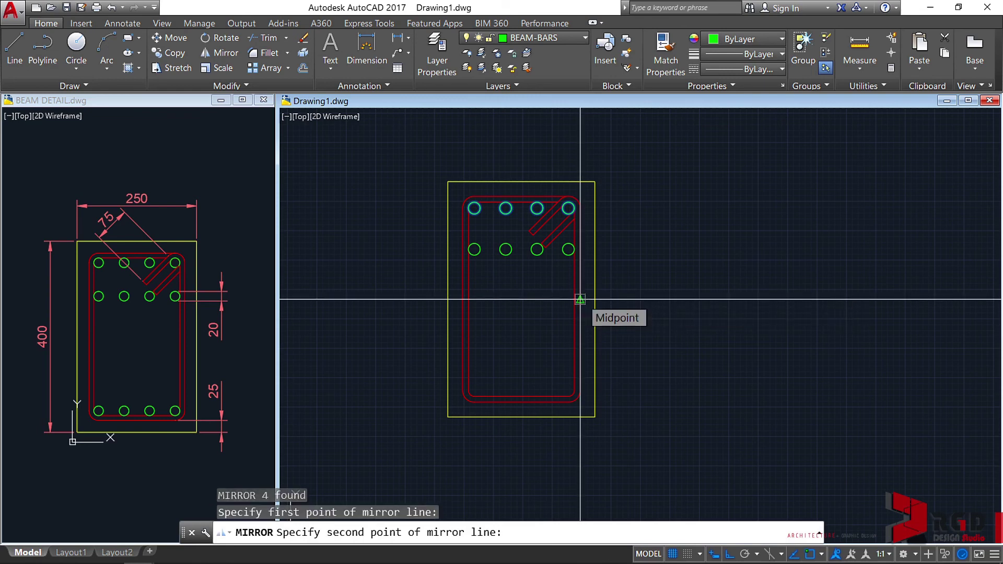
{"action": "left_click", "coordinate": [463, 300]}
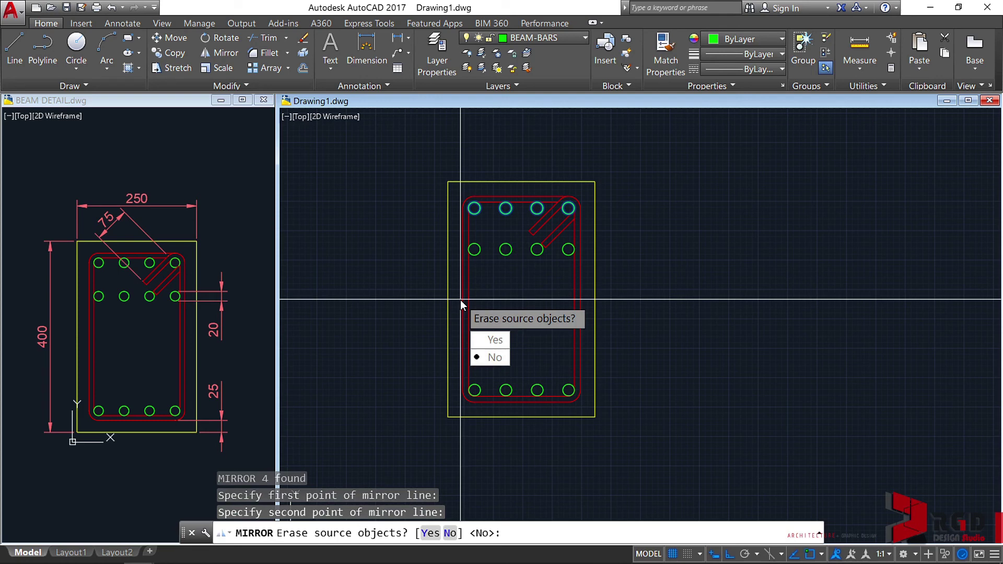
{"action": "key", "text": "Return"}
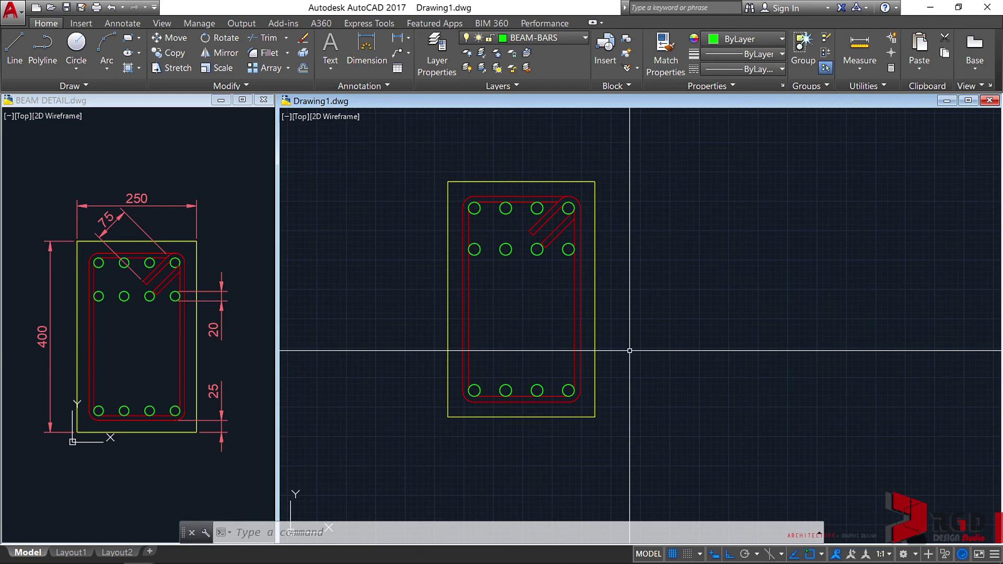
Copy the whole beam section from its bottom-left corner to the right of the original.
{"action": "middle_click_drag", "start_coordinate": [638, 345], "coordinate": [594, 351]}
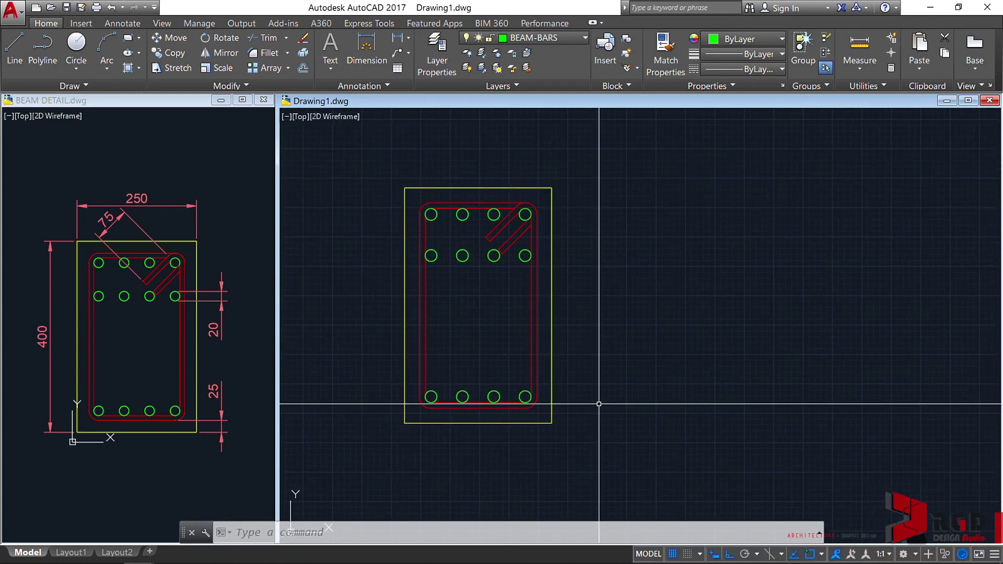
{"action": "left_click", "coordinate": [575, 444]}
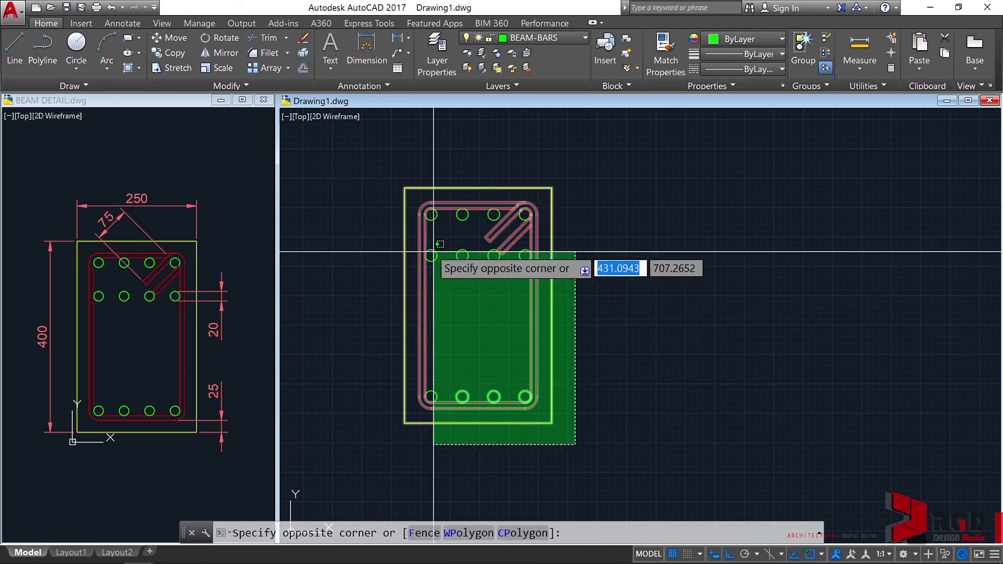
{"action": "left_click", "coordinate": [373, 163]}
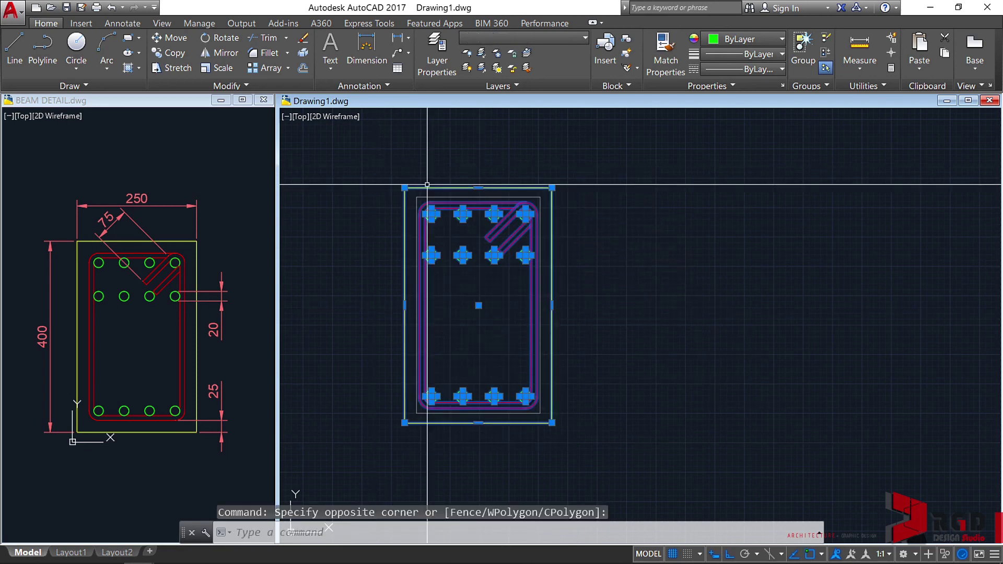
{"action": "key", "text": "Return"}
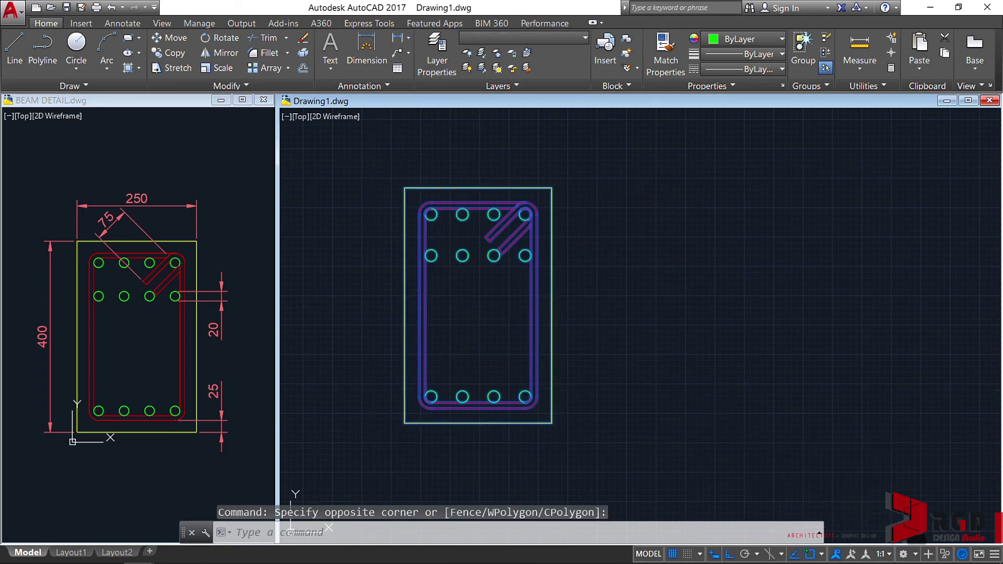
{"action": "left_click", "coordinate": [404, 423]}
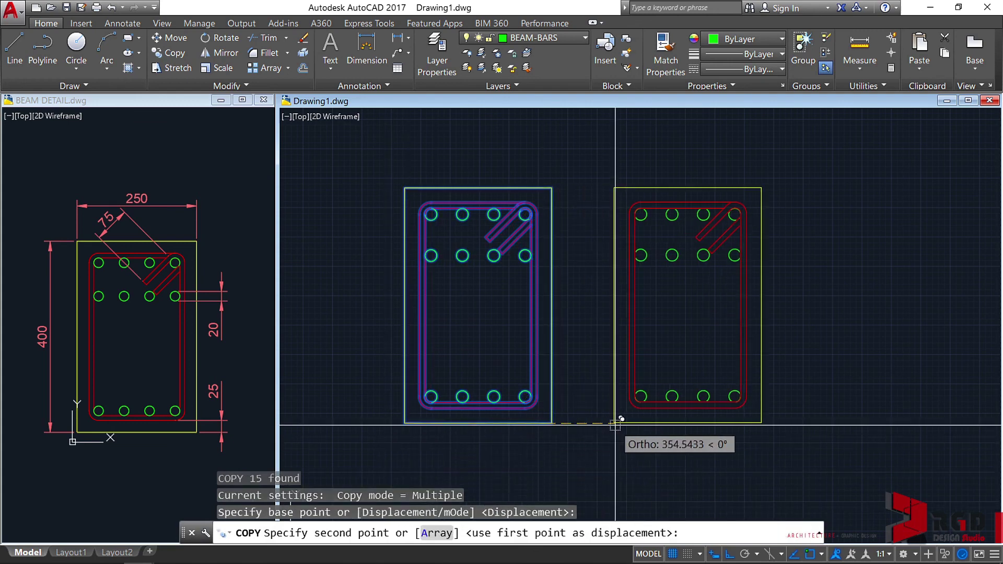
{"action": "left_click", "coordinate": [645, 424]}
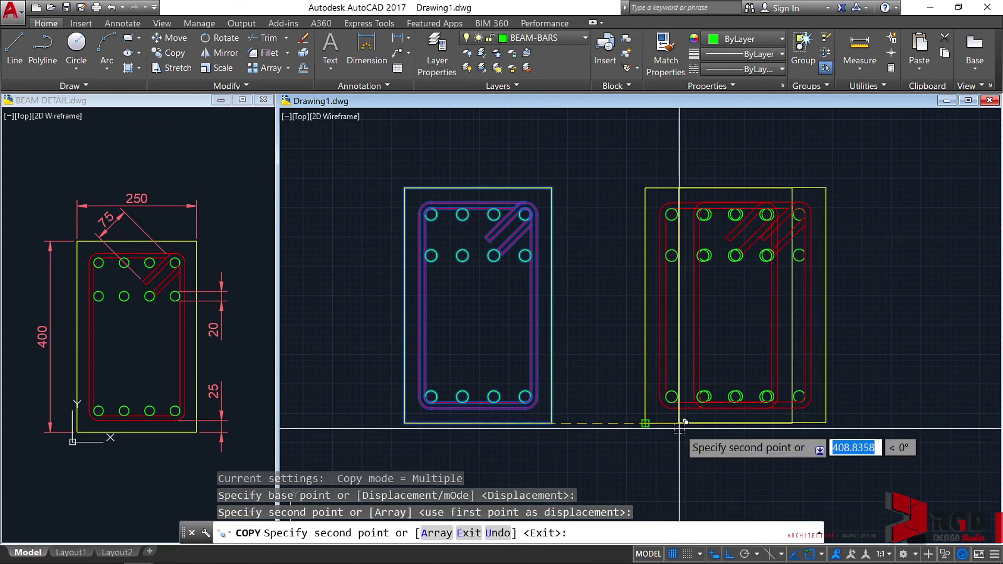
{"action": "key", "text": "Escape"}
{"action": "middle_click_drag", "start_coordinate": [760, 430], "coordinate": [686, 428]}
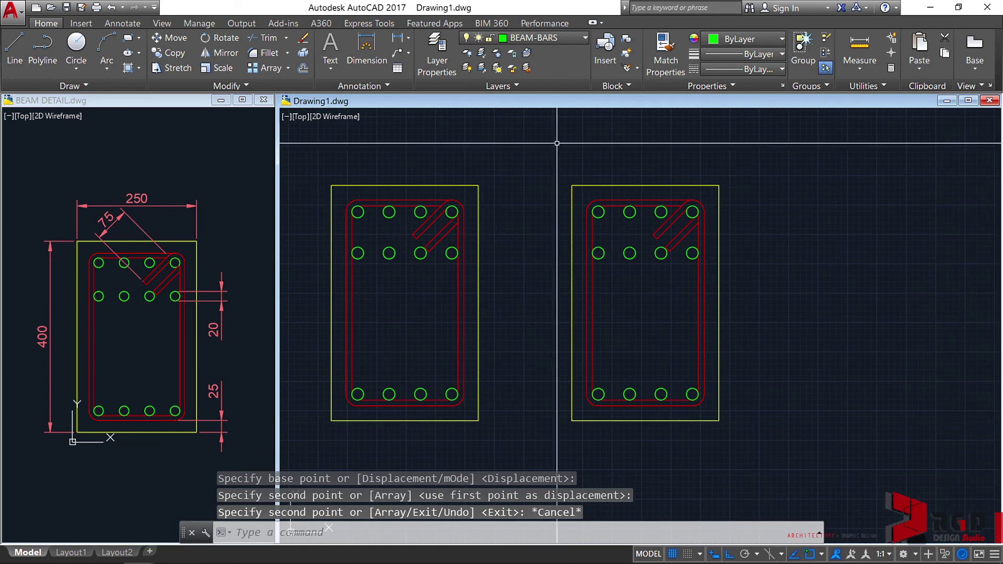
{"action": "left_click", "coordinate": [538, 144]}
Mirror the right section about its edge midpoints, erasing the unflipped original.
{"action": "left_click", "coordinate": [751, 444]}
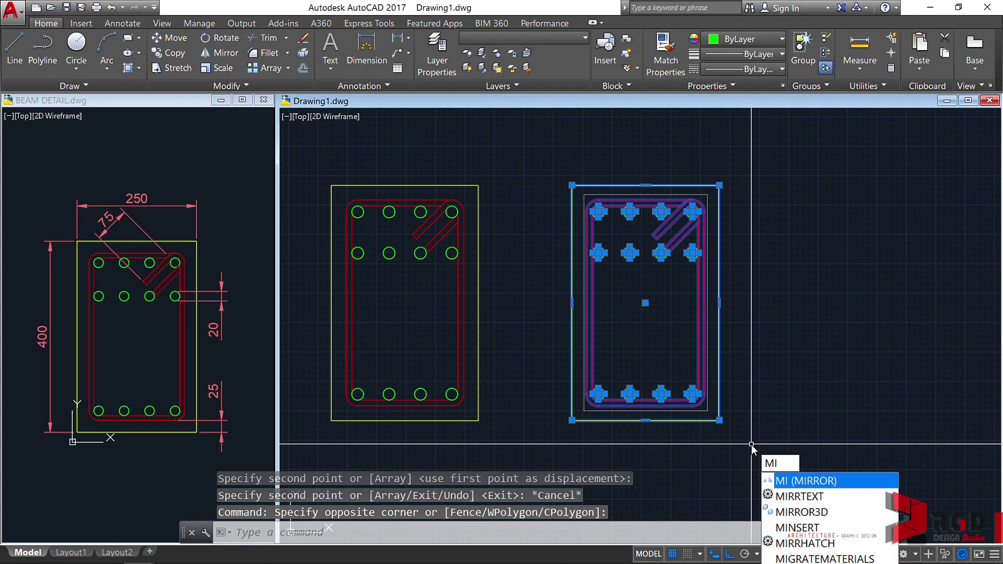
{"action": "key", "text": "Return"}
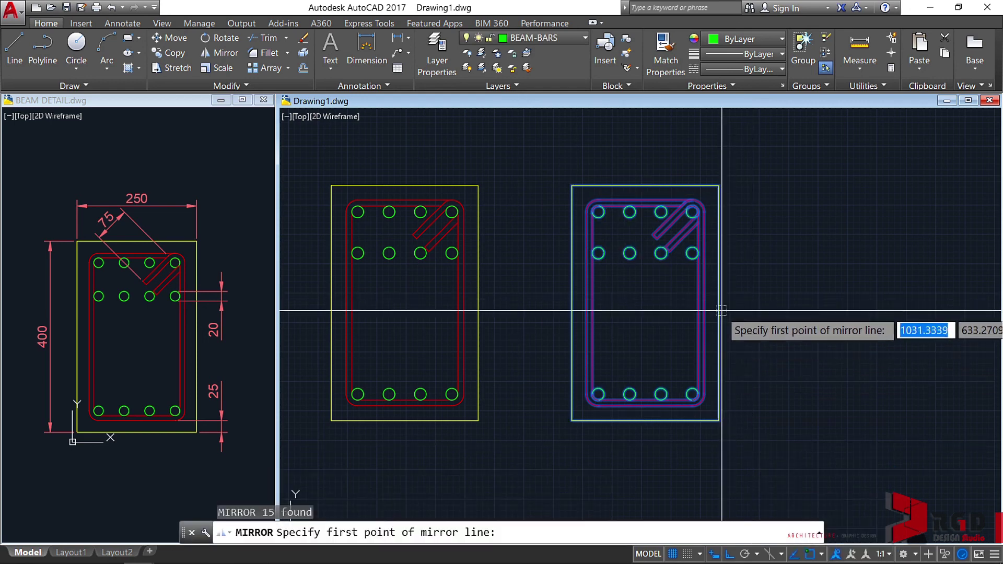
{"action": "left_click", "coordinate": [720, 303]}
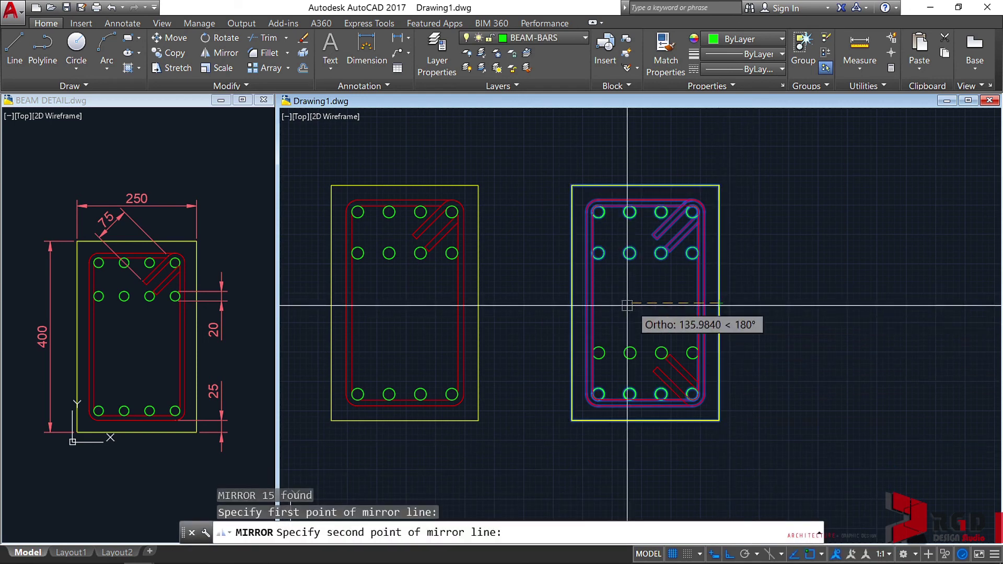
{"action": "left_click", "coordinate": [571, 303]}
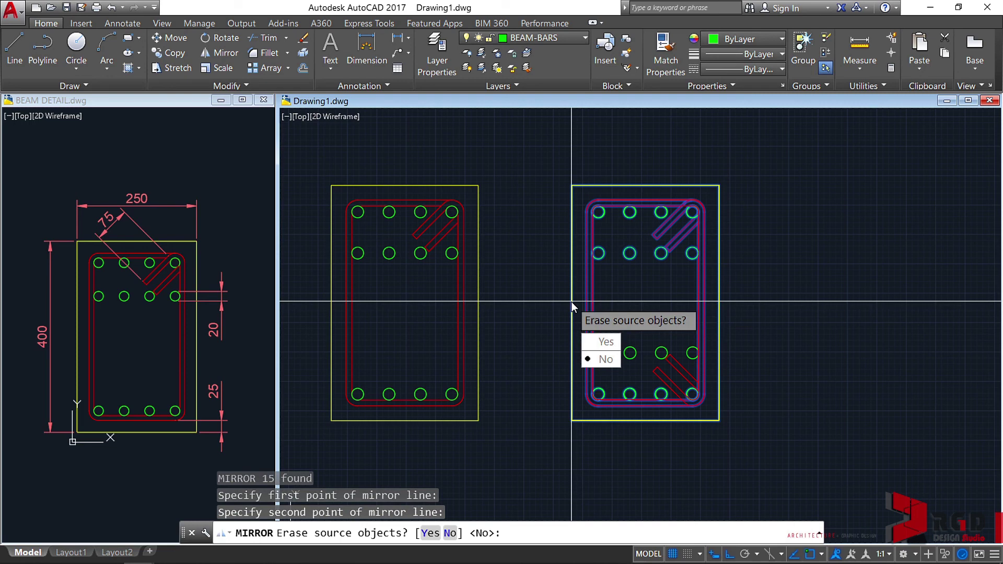
{"action": "left_click", "coordinate": [598, 343]}
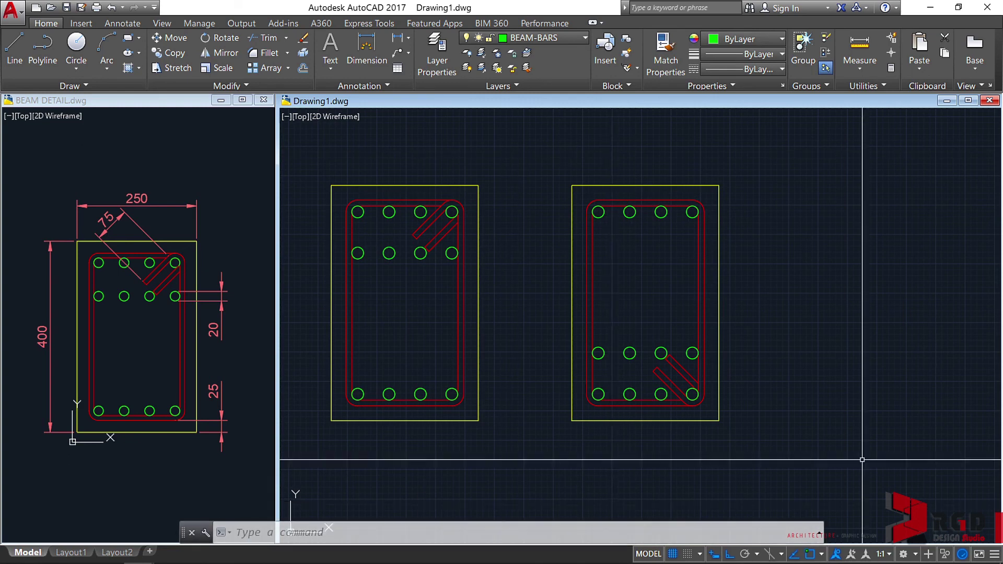
{"action": "middle_click_drag", "start_coordinate": [562, 360], "coordinate": [664, 364]}
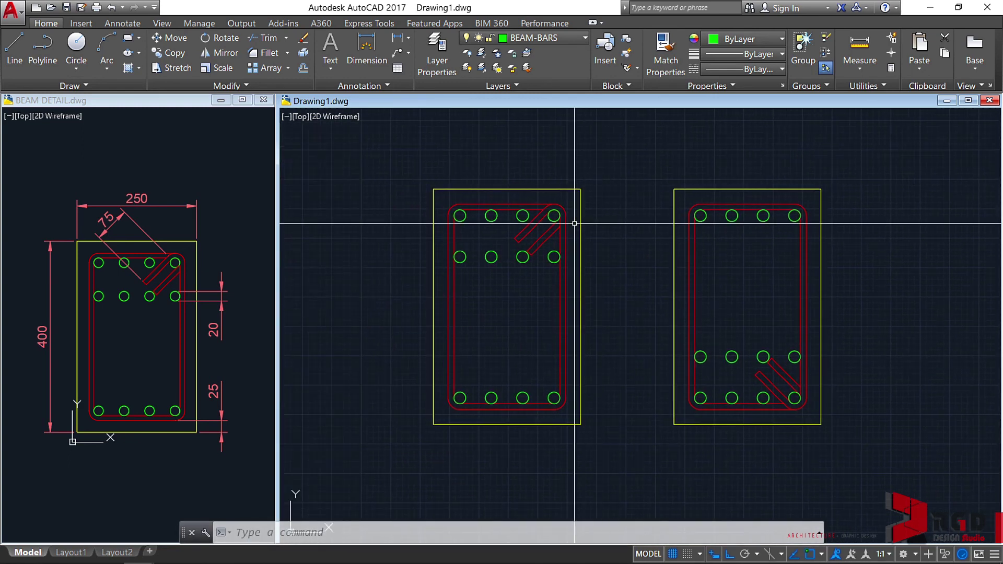